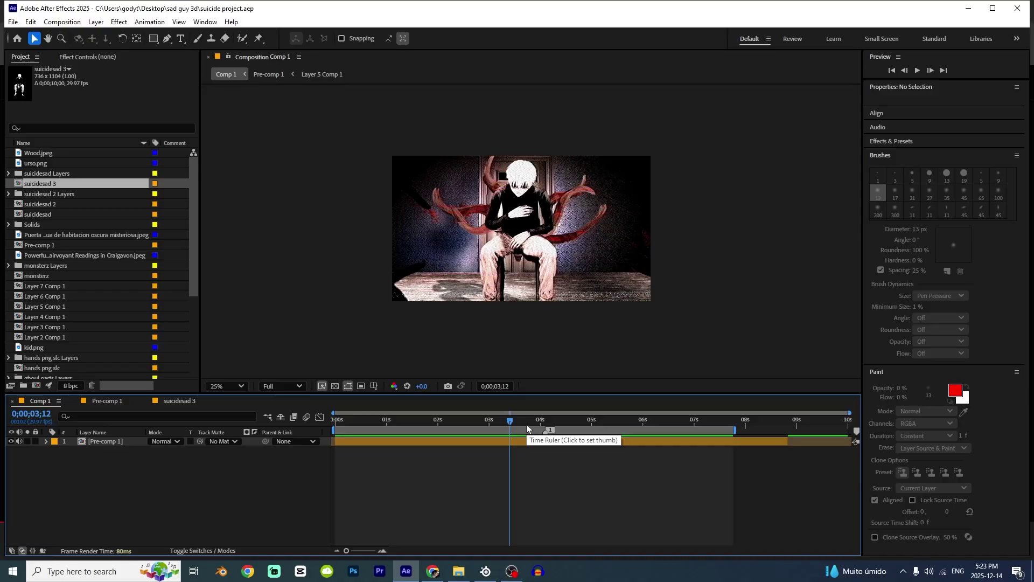
# - Create a new 1920x1080 composition at 29.97 fps with a duration of about 10 seconds
pyautogui.hotkey('ctrl', 'n')
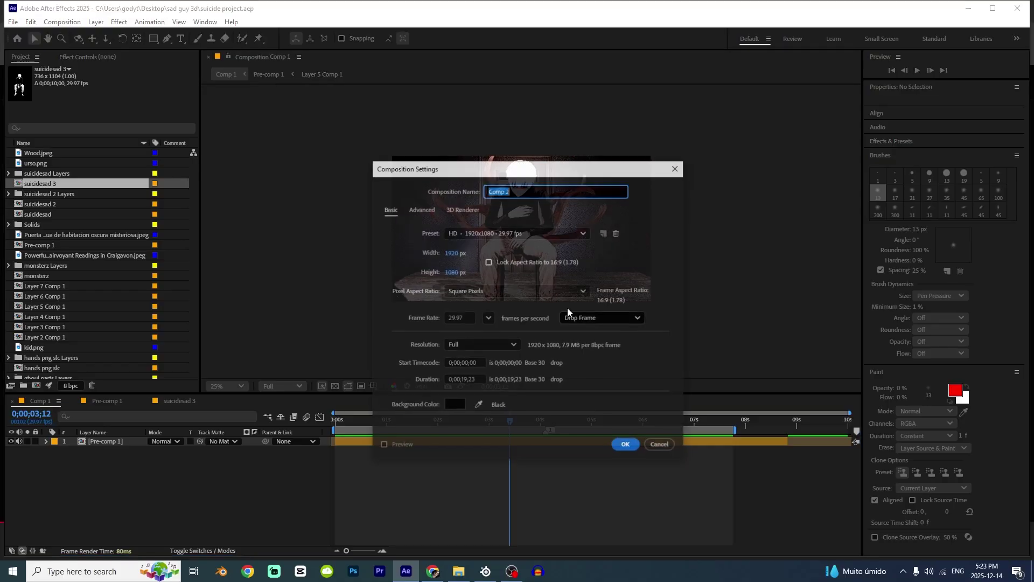
pyautogui.click(467, 380)
pyautogui.press('BackSpace')
pyautogui.write('0')
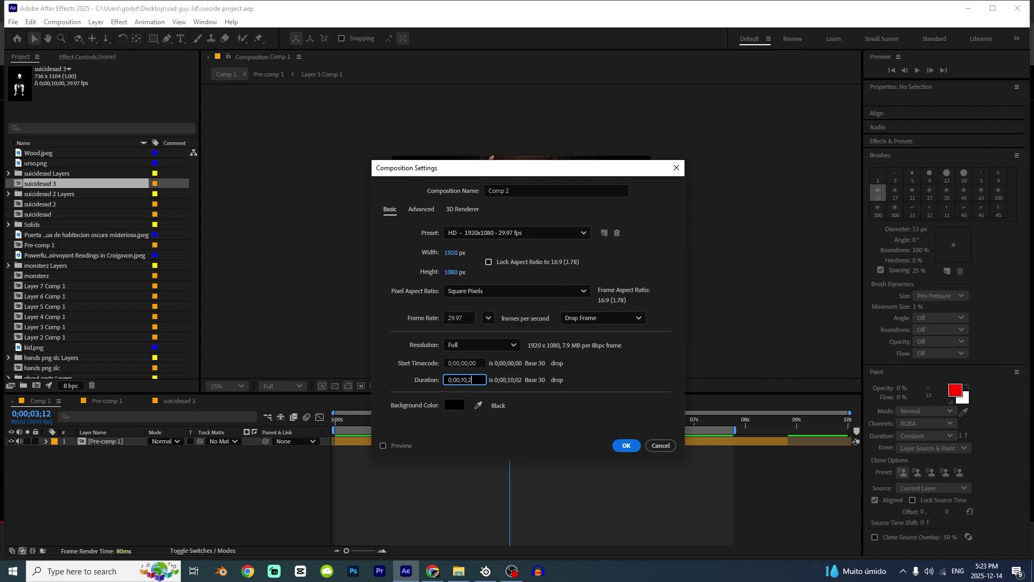
pyautogui.press('Return')
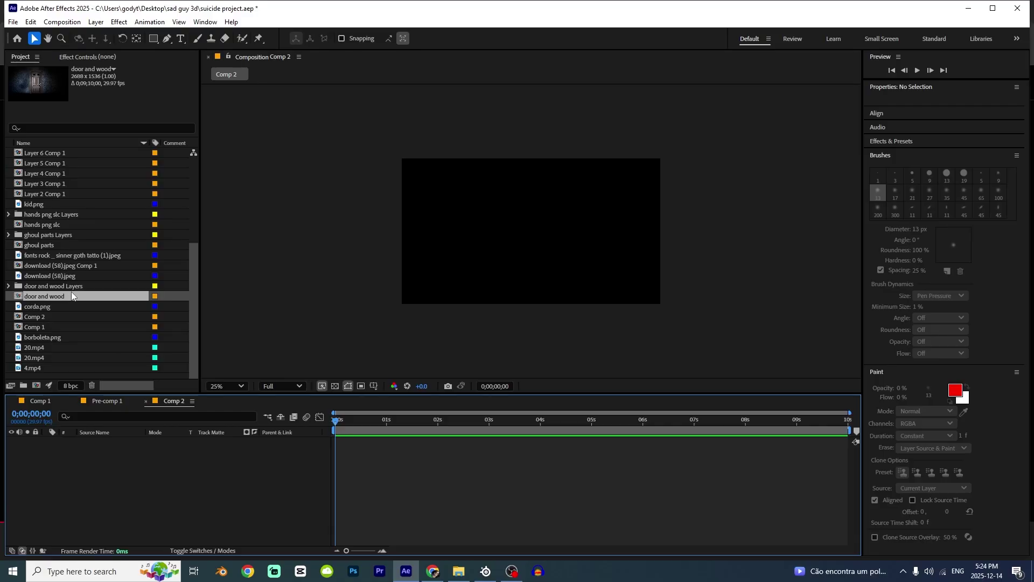
# - Place the door and wood composition in Comp 2 and open it to reach its two layers
pyautogui.moveTo(72, 293); pyautogui.dragTo(87, 453)
pyautogui.scroll(-2, 562, 305)
pyautogui.click(95, 455)
pyautogui.doubleClick(86, 443)
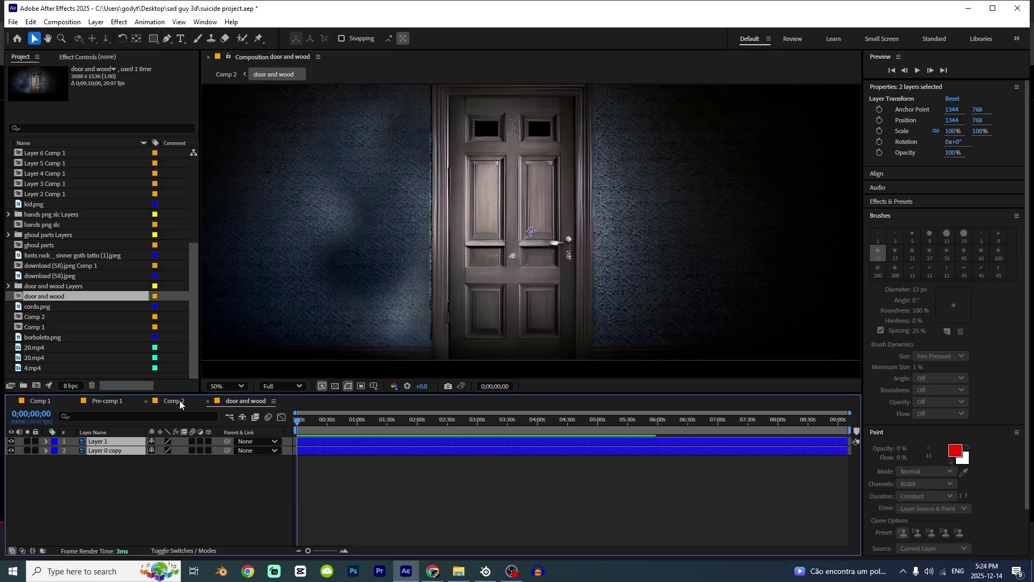
# - Paste the two copied door and wall layers into Comp 2 and delete the nested door and wood layer
pyautogui.click(180, 401)
pyautogui.hotkey('ctrl', 'v')
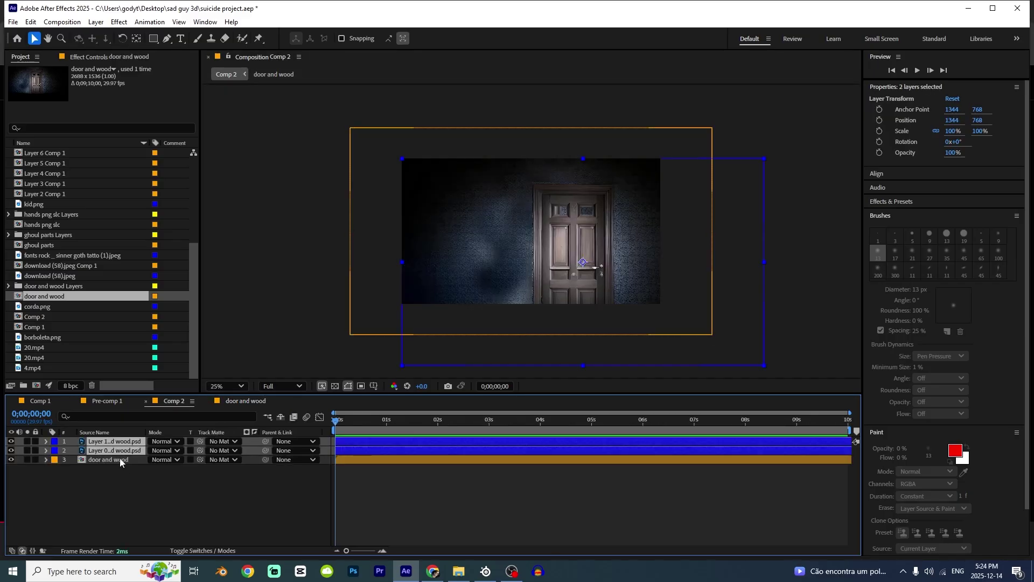
pyautogui.click(119, 459)
pyautogui.press('Delete')
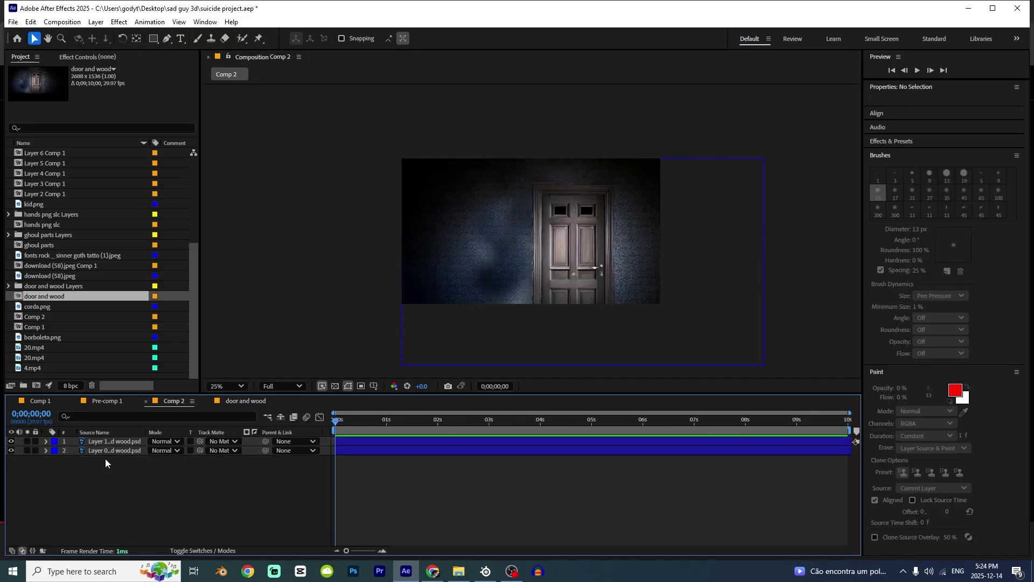
# - Center both door and wall layers in the composition and nudge them down to about position 964, 624
pyautogui.hotkey('ctrl', 'a')
pyautogui.hotkey('ctrl', 'Home')
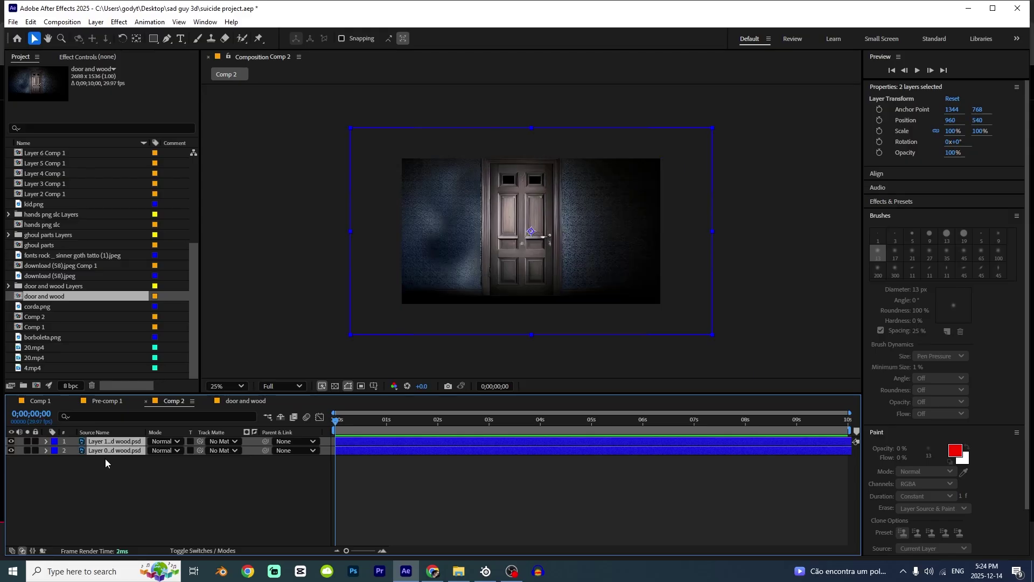
pyautogui.press('Down')
pyautogui.press('Down')
pyautogui.press('Down')
pyautogui.press('Down')
pyautogui.press('Down')
pyautogui.press('Down')
pyautogui.press('Down')
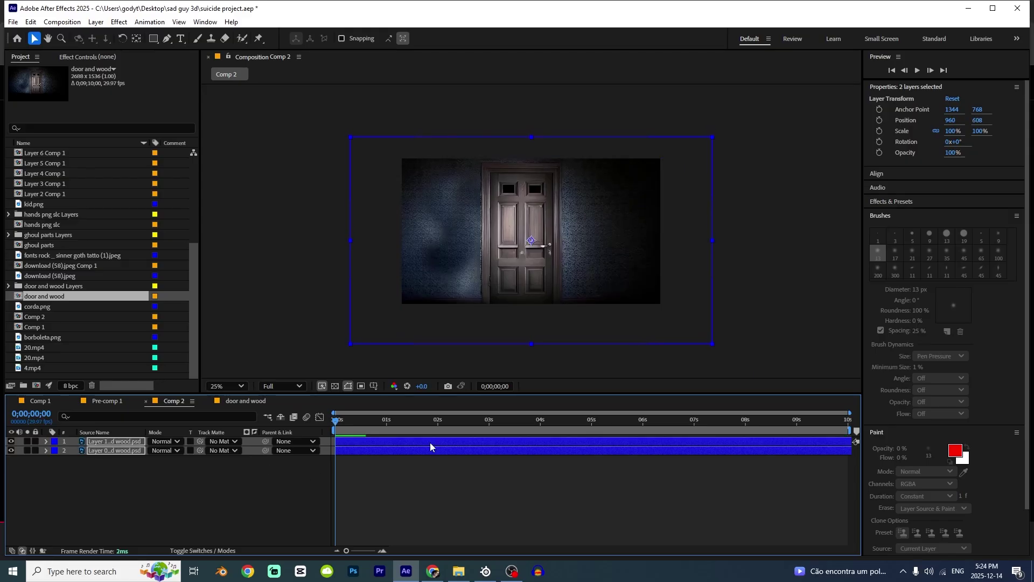
pyautogui.press('Right')
# - Turn both door and wall layers into 3D layers and add a camera to Comp 2
pyautogui.click(202, 550)
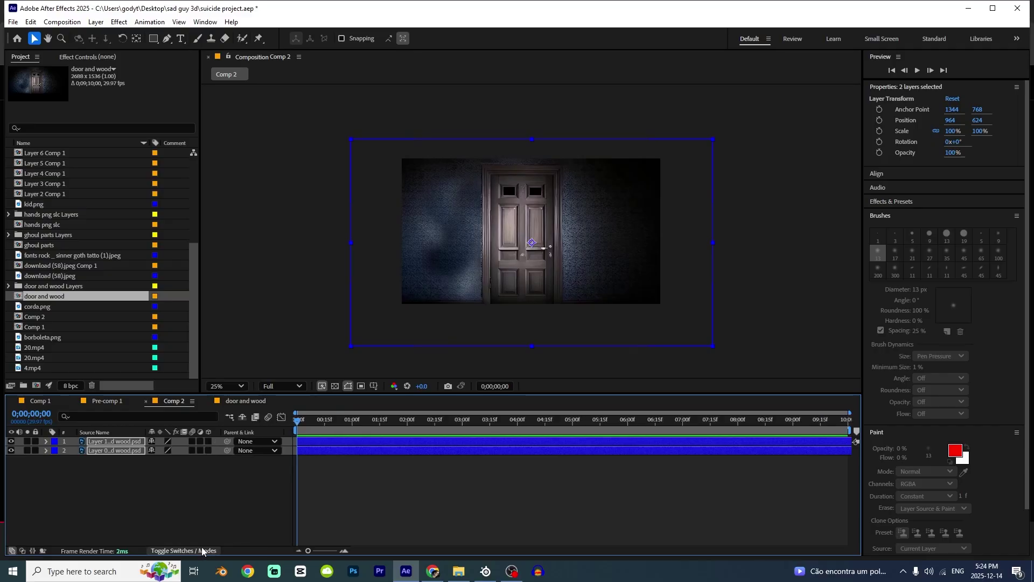
pyautogui.click(208, 441)
pyautogui.click(351, 486)
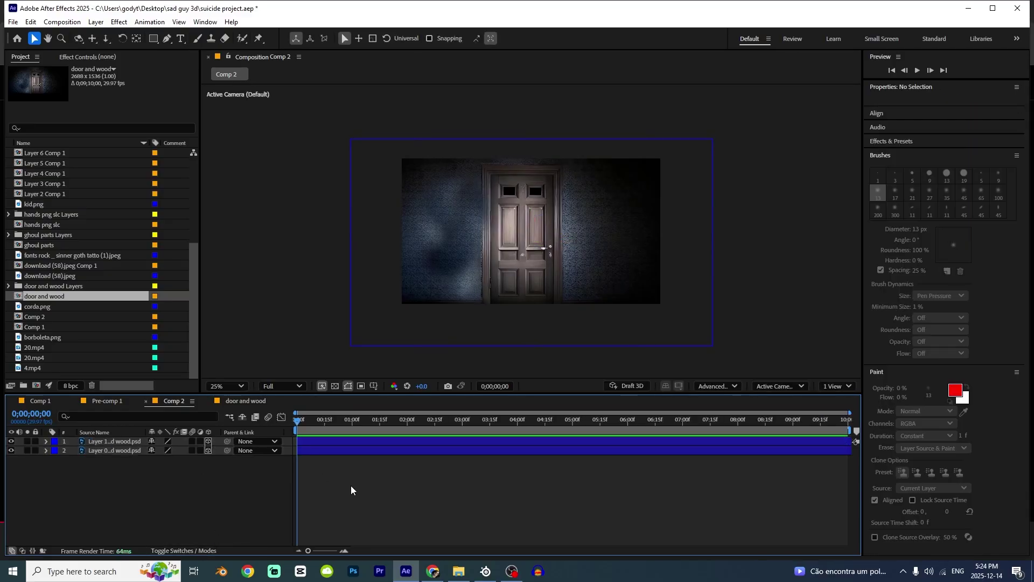
pyautogui.hotkey('ctrl', 'alt', 'shift', 'c')
pyautogui.press('Return')
pyautogui.click(351, 487)
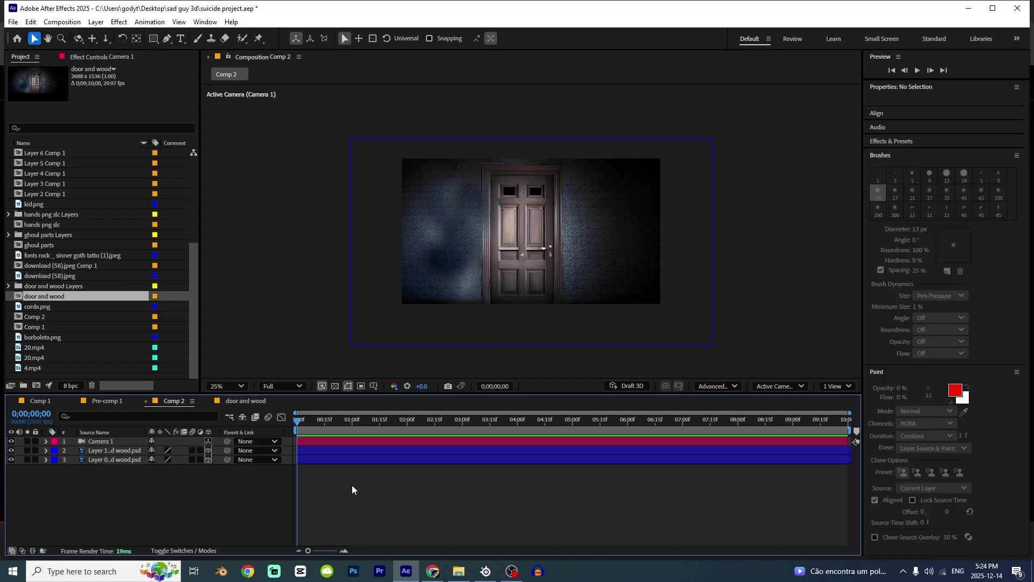
# - Search the project for "wood" and add Wood.jpeg below the camera in Comp 2 as a 3D layer
pyautogui.hotkey('ctrl', 'f')
pyautogui.write('wood')
pyautogui.click(58, 154)
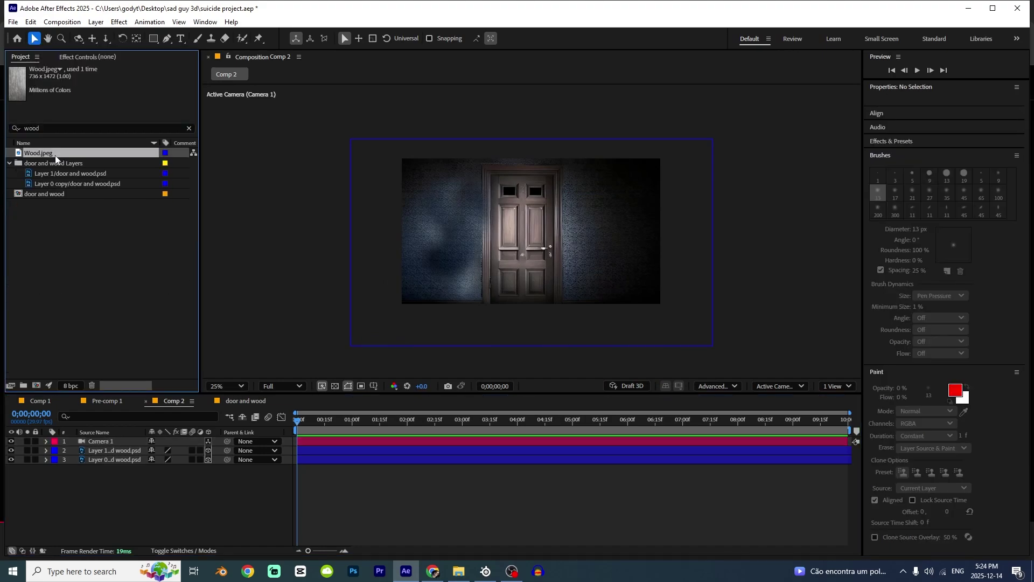
pyautogui.click(58, 194)
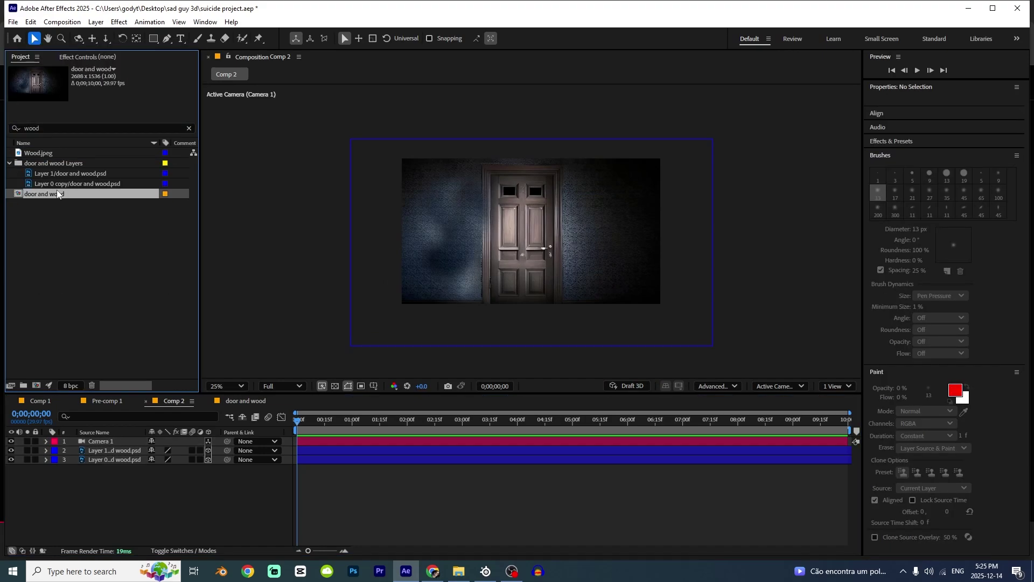
pyautogui.click(49, 155)
pyautogui.moveTo(102, 511); pyautogui.dragTo(210, 451)
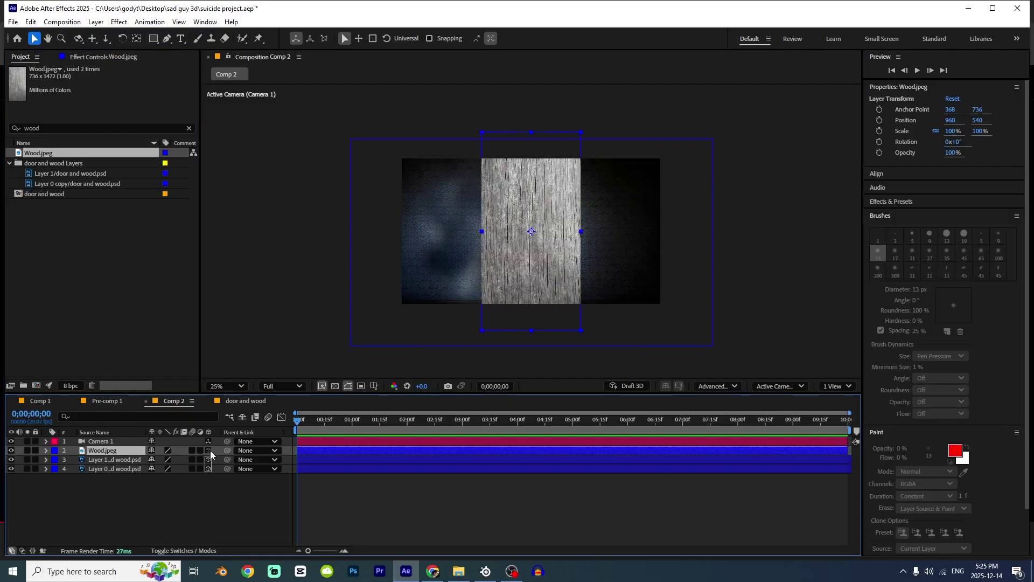
# - Switch the composition's renderer to Classic 3D and change the viewer layout to 2 Views
pyautogui.click(722, 387)
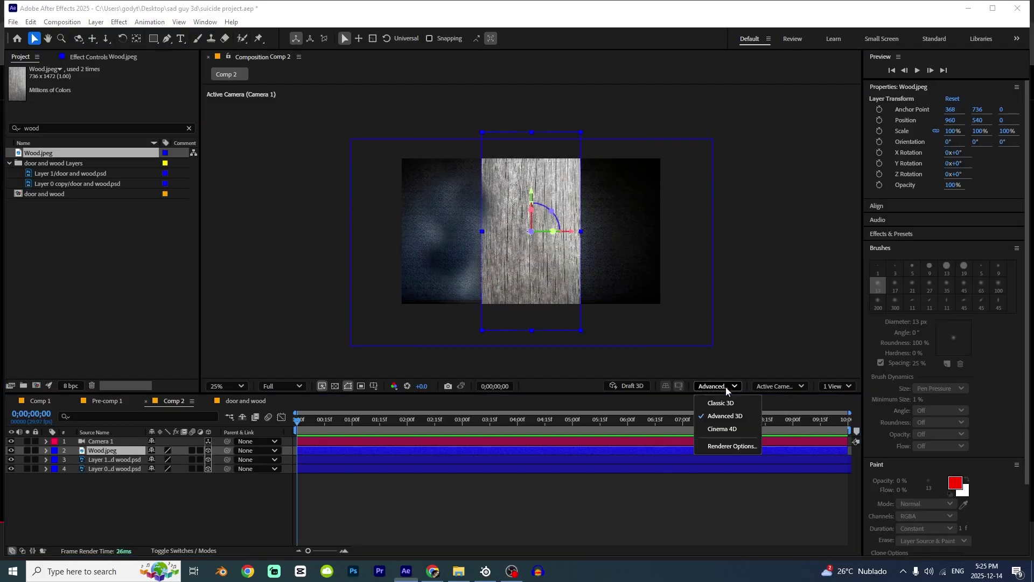
pyautogui.click(734, 404)
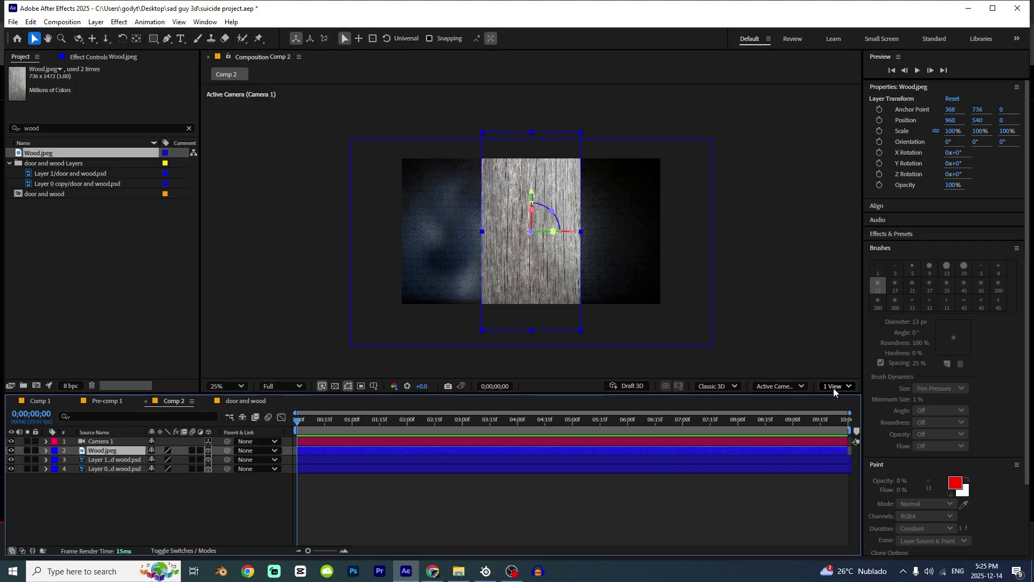
pyautogui.click(834, 388)
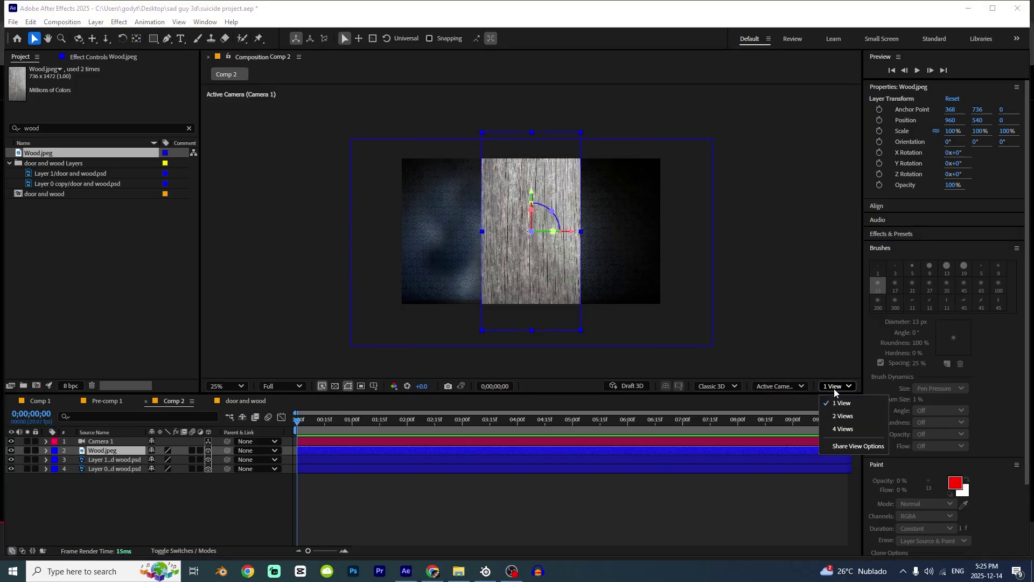
pyautogui.click(835, 418)
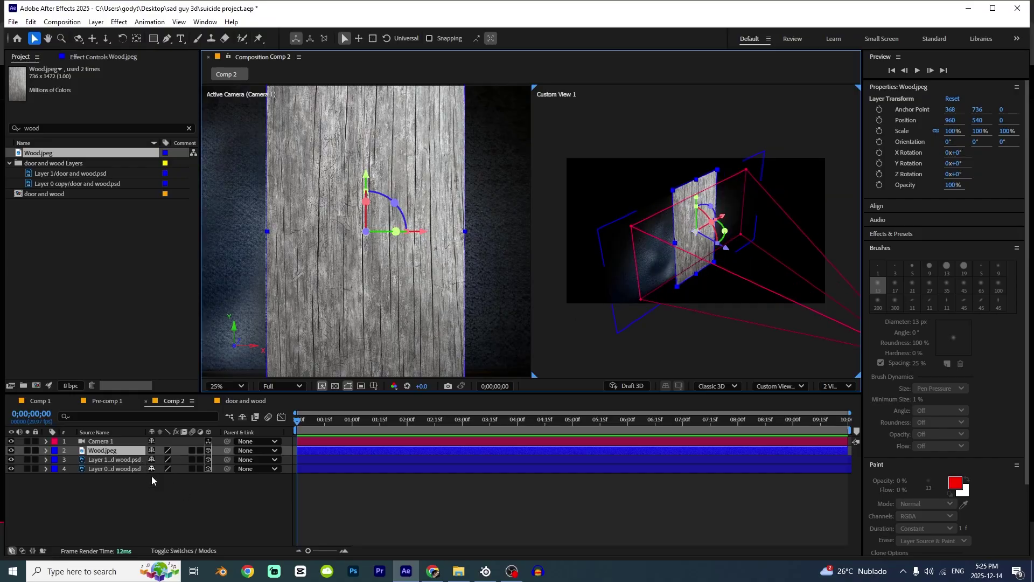
# - Set the Wood.jpeg layer's X Rotation to -90° and lower it to about Y 1038 as a floor
pyautogui.press('r')
pyautogui.moveTo(160, 469)
pyautogui.mouseDown()
pyautogui.moveTo(144, 472)
pyautogui.moveTo(165, 473)
pyautogui.mouseUp()
pyautogui.write('-90')
pyautogui.press('Return')
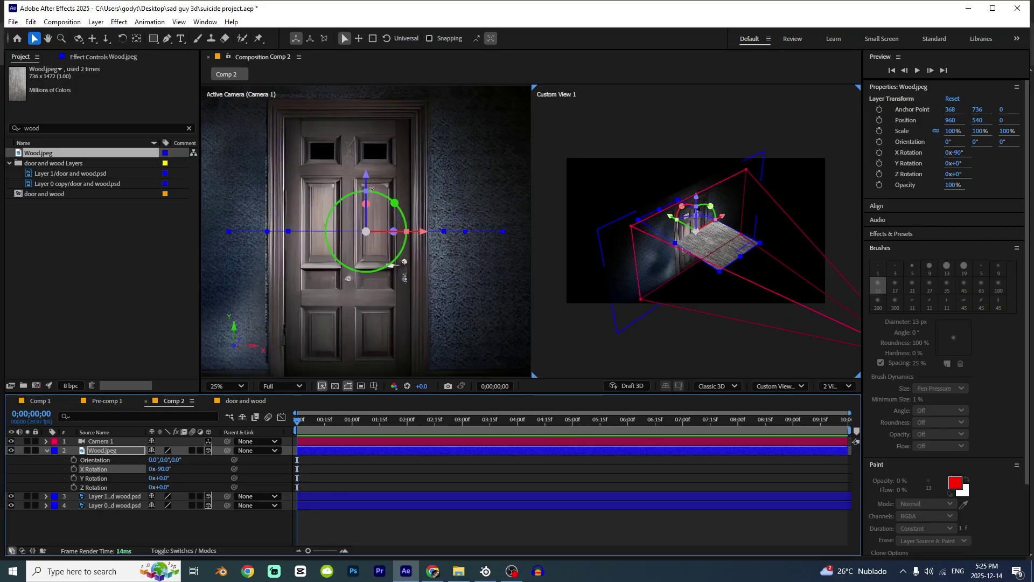
pyautogui.moveTo(365, 198); pyautogui.dragTo(364, 343)
pyautogui.moveTo(366, 342); pyautogui.dragTo(389, 261)
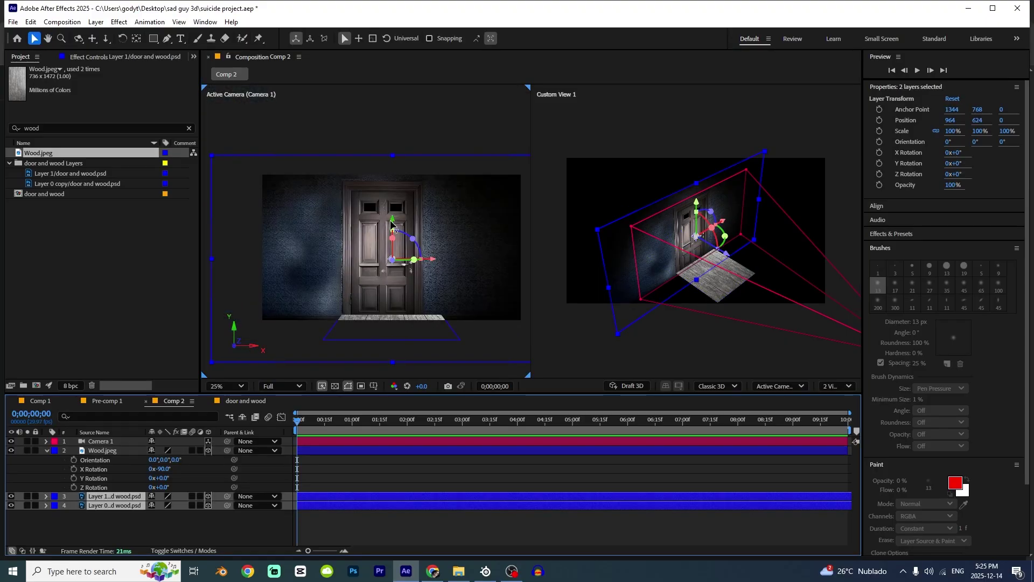
# - Move both door and wall layers to about X 1020, Y 516 and hide them
pyautogui.moveTo(392, 210); pyautogui.dragTo(393, 206)
pyautogui.moveTo(432, 253); pyautogui.dragTo(440, 254)
pyautogui.click(11, 497)
pyautogui.click(11, 506)
# - Raise the Wood.jpeg floor to about Y 922 and set its Z Rotation to 90°
pyautogui.click(105, 452)
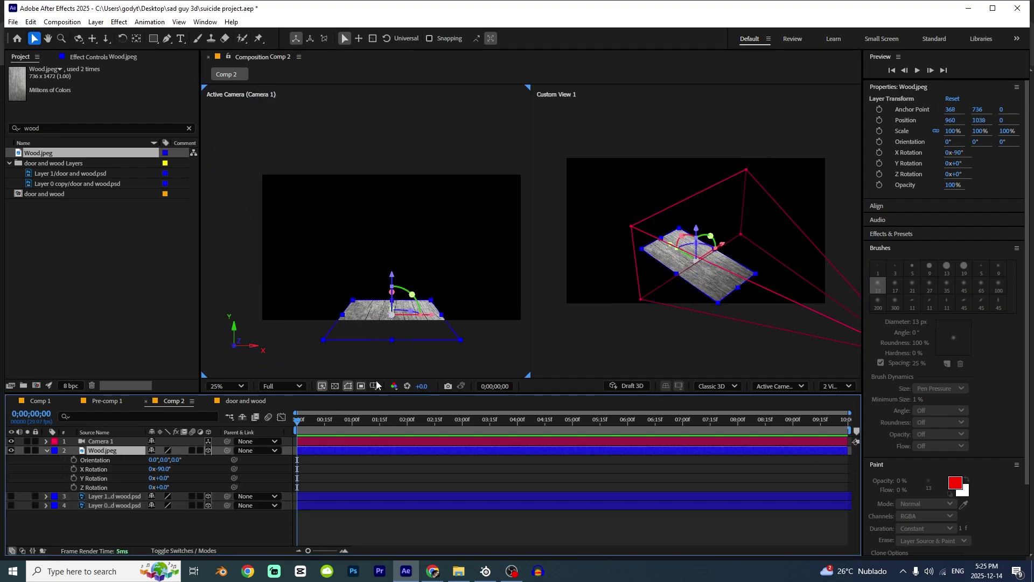
pyautogui.moveTo(396, 284); pyautogui.dragTo(397, 268)
pyautogui.moveTo(169, 478); pyautogui.dragTo(196, 478)
pyautogui.hotkey('ctrl', 'z')
# - Apply the Motion Tile effect to the Wood.jpeg layer
pyautogui.hotkey('ctrl', 'space')
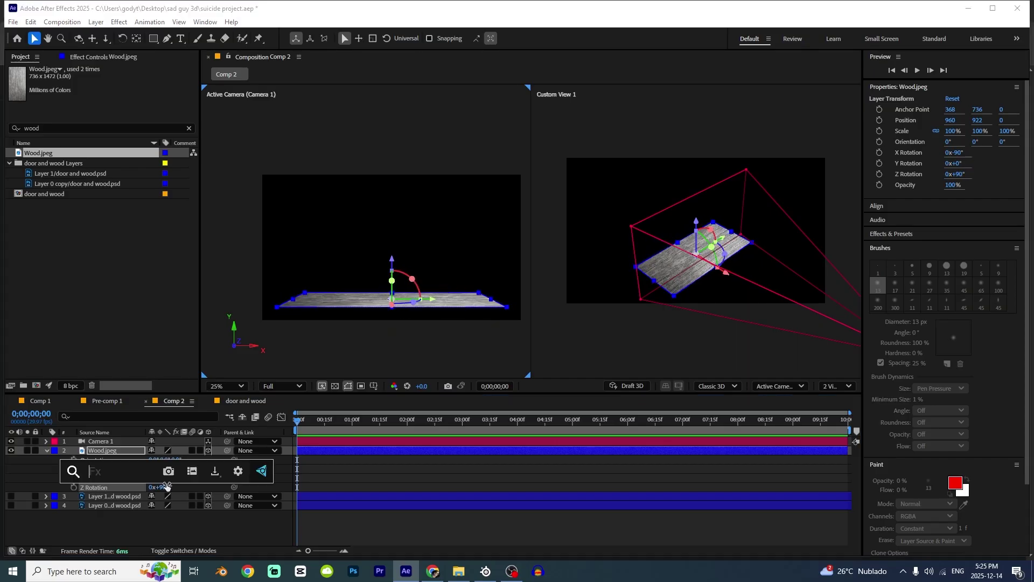
pyautogui.write('mot')
pyautogui.press('Down')
pyautogui.press('Return')
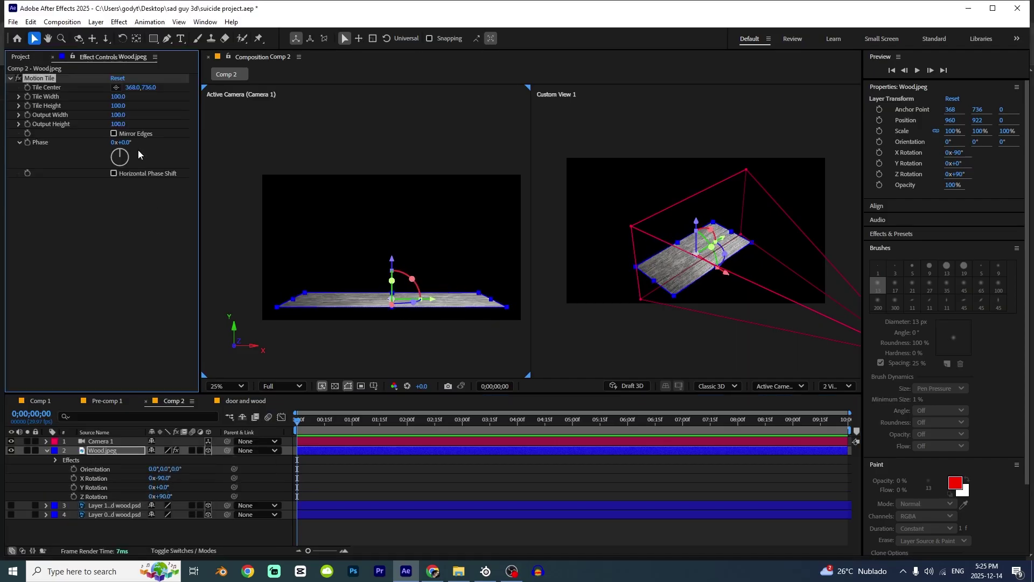
# - Set the floor's Motion Tile Output Width and Output Height to 333 and enable Mirror Edges
pyautogui.click(118, 114)
pyautogui.write('333')
pyautogui.press('Tab')
pyautogui.write('333')
pyautogui.press('Return')
pyautogui.click(114, 133)
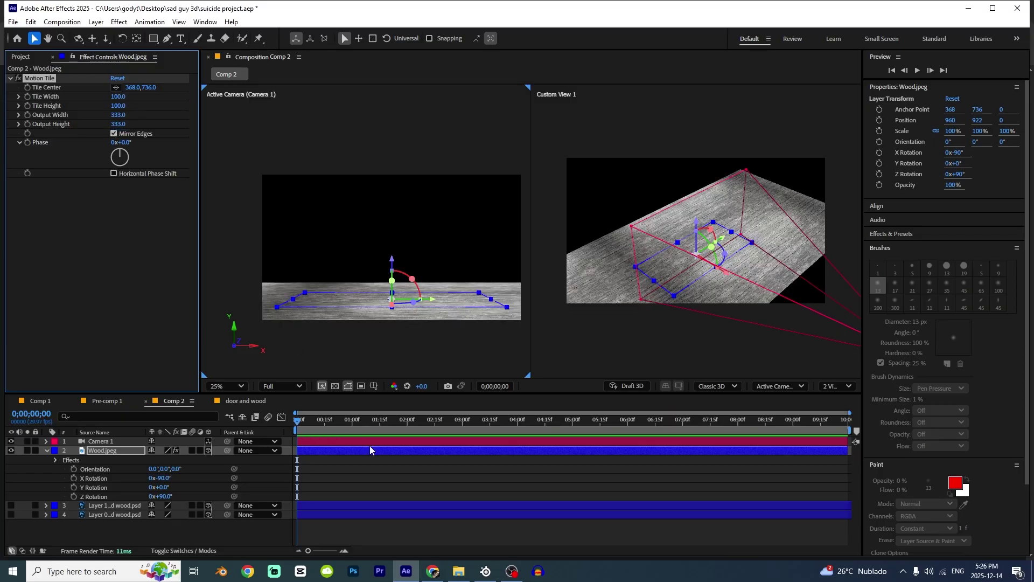
pyautogui.hotkey('ctrl', 'shift', 'a')
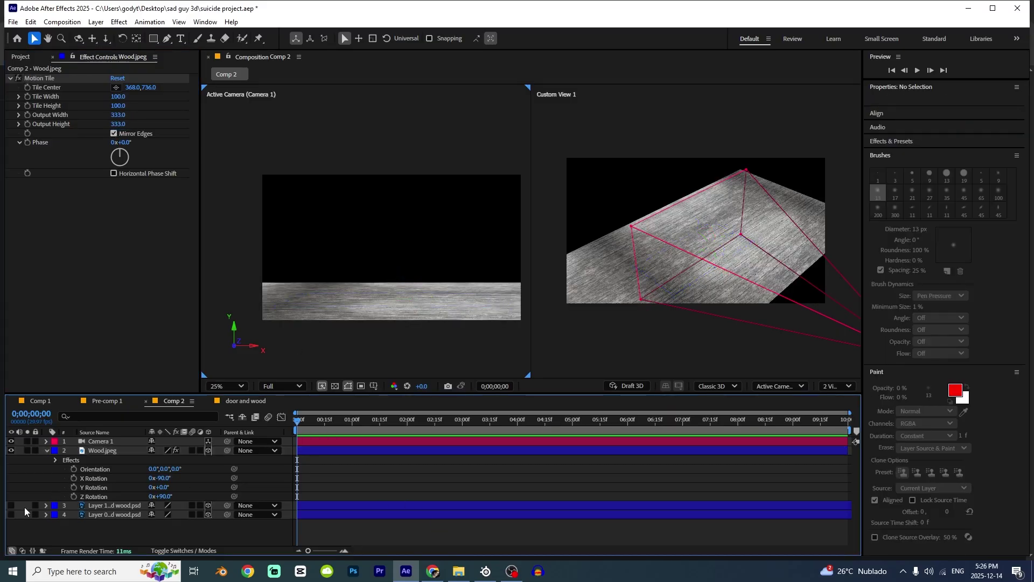
# - Show both door and wall layers again and push them back in depth to about Z 1238.8
pyautogui.click(11, 515)
pyautogui.click(46, 450)
pyautogui.click(105, 460)
pyautogui.keyDown('shift'); pyautogui.click(105, 469); pyautogui.keyUp('shift')
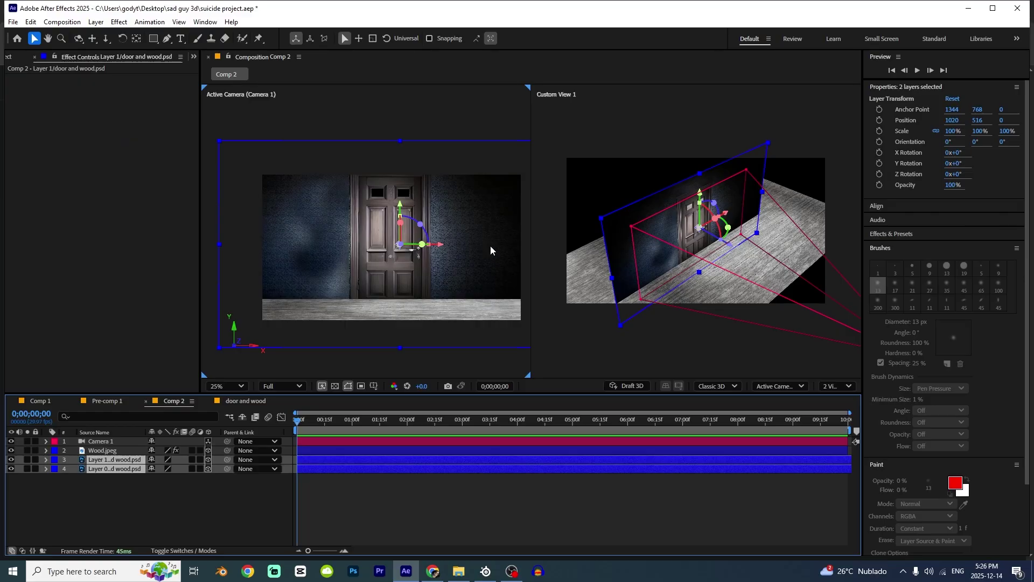
pyautogui.moveTo(741, 254); pyautogui.dragTo(678, 229)
pyautogui.moveTo(652, 166)
pyautogui.mouseDown()
pyautogui.moveTo(640, 138)
pyautogui.moveTo(639, 163)
pyautogui.mouseUp()
# - Scale both door and wall layers to 125% and nudge Layer 1 up to about Y 459.6
pyautogui.moveTo(177, 468); pyautogui.dragTo(188, 468)
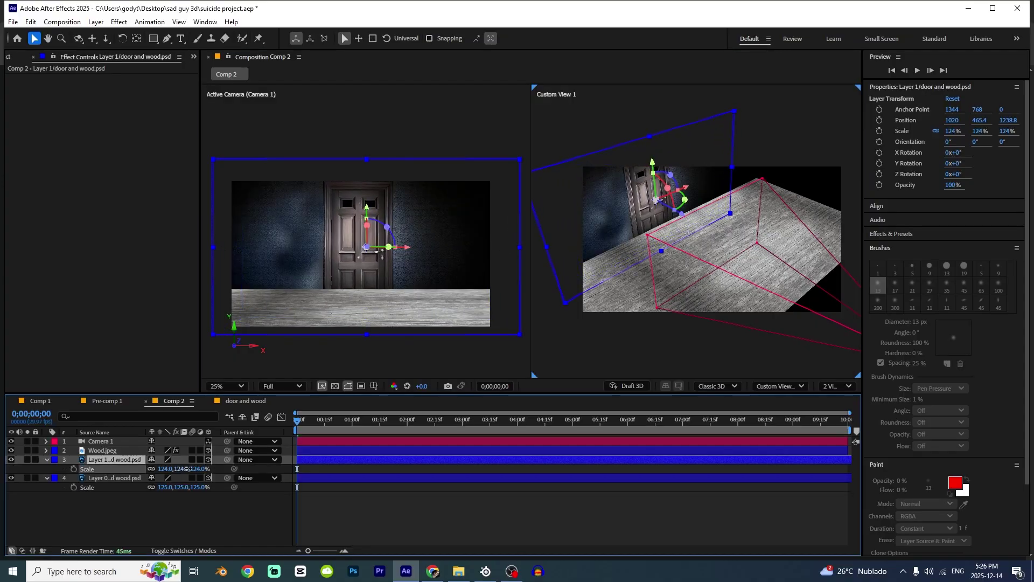
pyautogui.moveTo(366, 208); pyautogui.dragTo(367, 208)
pyautogui.moveTo(178, 469); pyautogui.dragTo(179, 469)
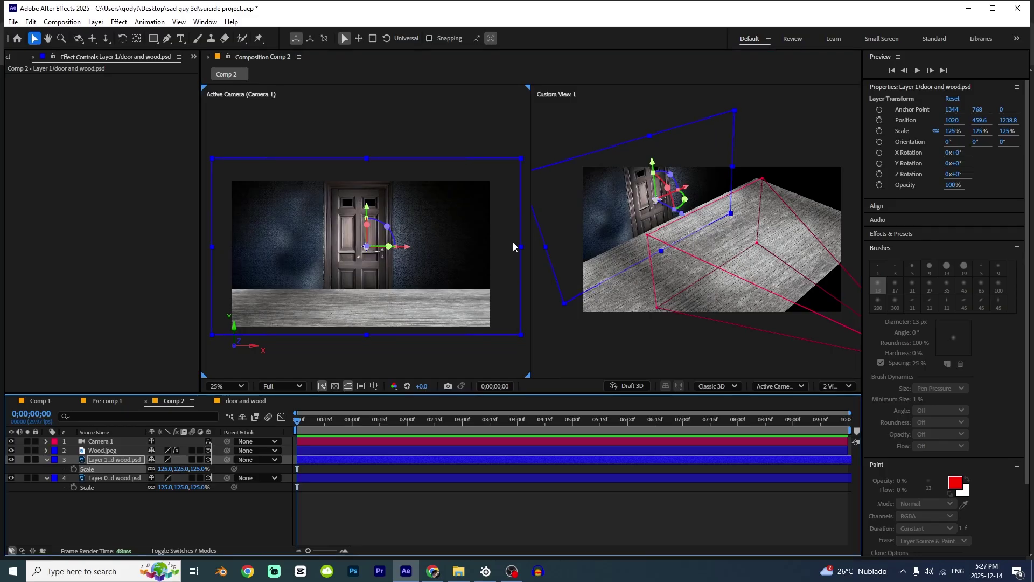
# - Shift both door and wall layers vertically to meet the floor and set their scale to 112%
pyautogui.scroll(2, 373, 245)
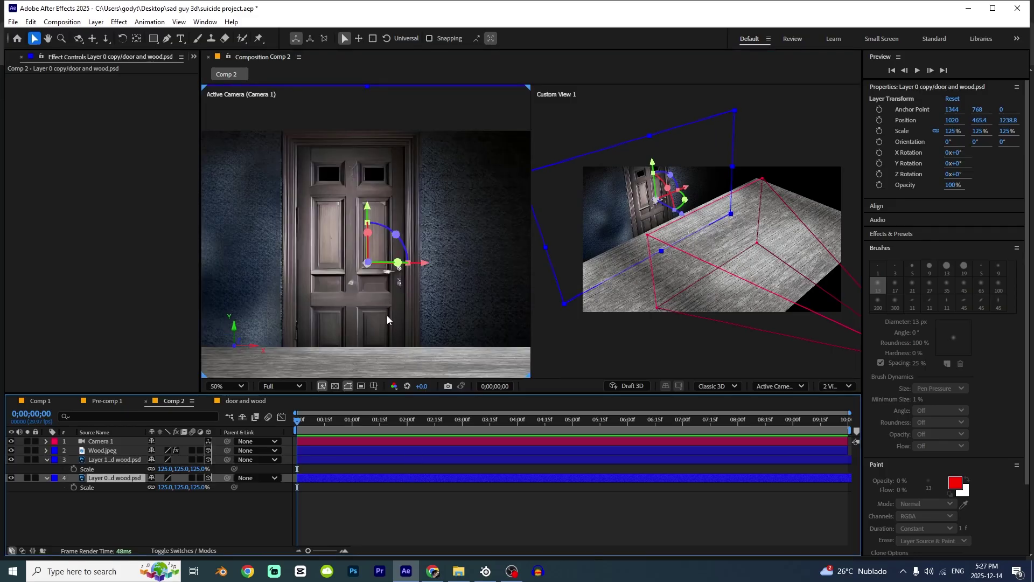
pyautogui.scroll(-2, 386, 315)
pyautogui.click(121, 461)
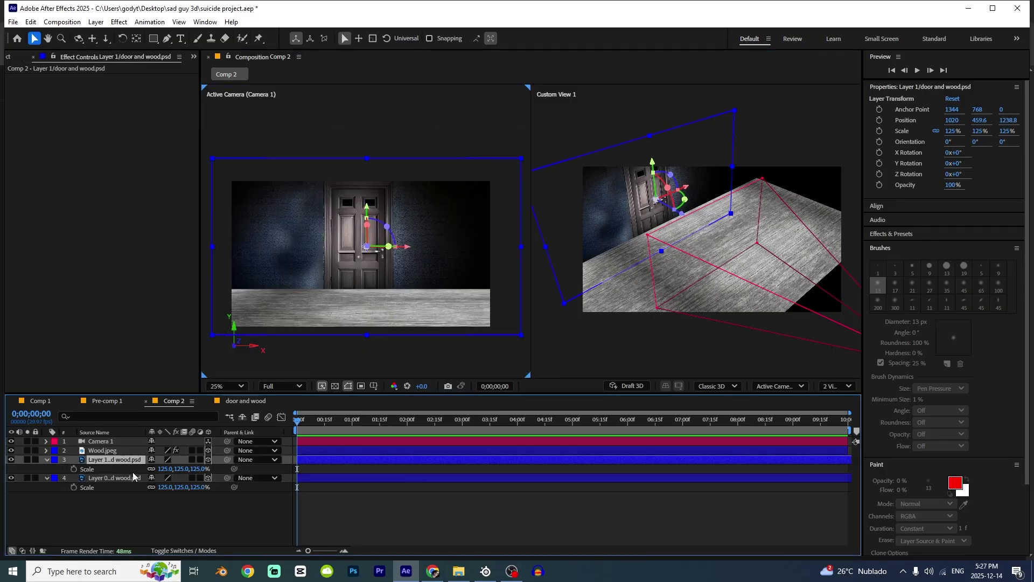
pyautogui.keyDown('ctrl'); pyautogui.click(130, 478); pyautogui.keyUp('ctrl')
pyautogui.moveTo(367, 216); pyautogui.dragTo(367, 218)
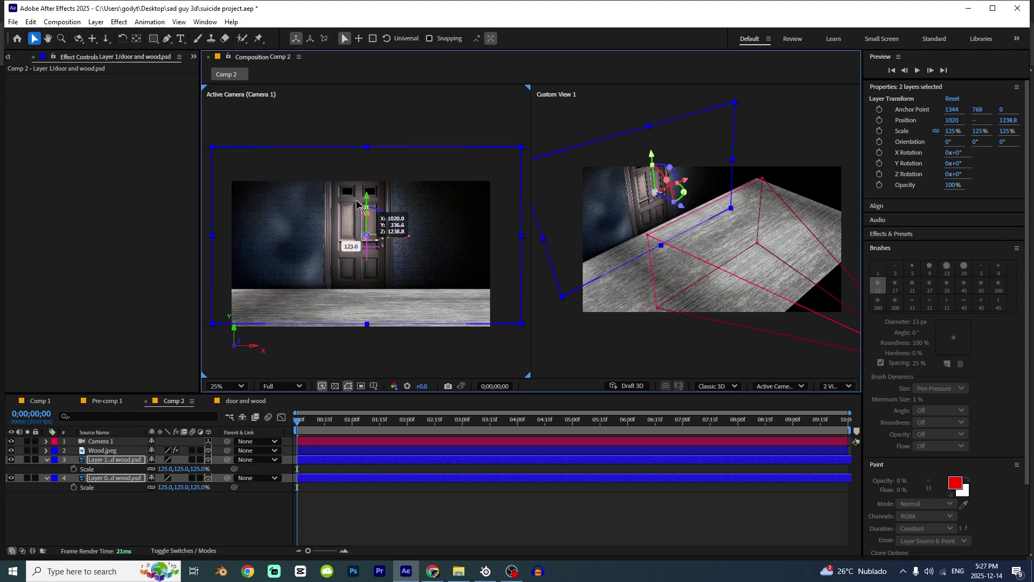
pyautogui.moveTo(178, 487); pyautogui.dragTo(171, 491)
# - Apply Motion Tile to the Layer 0 copy wall layer, set Output Width to 222 and enlarge its Output Height
pyautogui.click(116, 478)
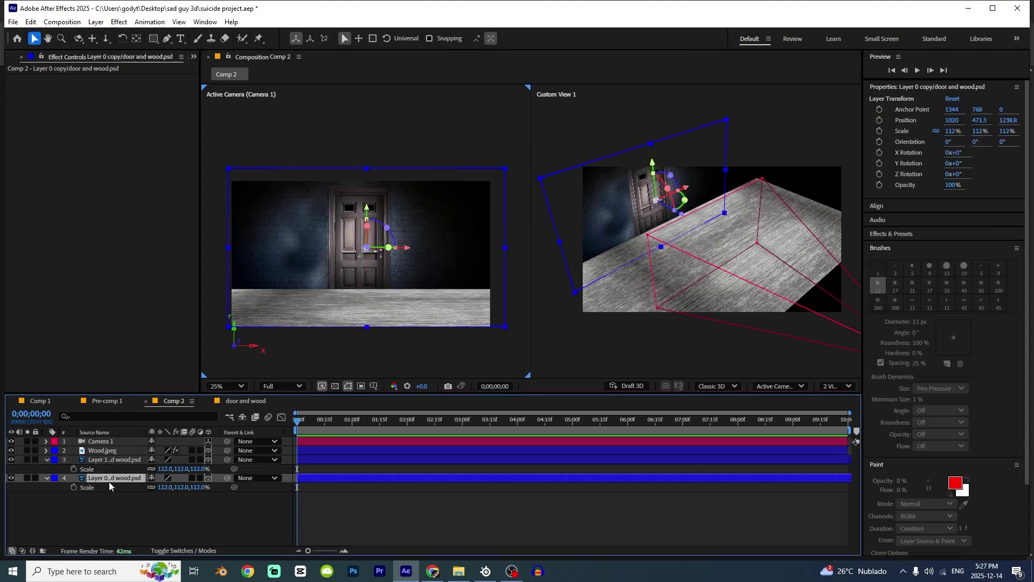
pyautogui.hotkey('ctrl', 'space')
pyautogui.write('mog')
pyautogui.press('Return')
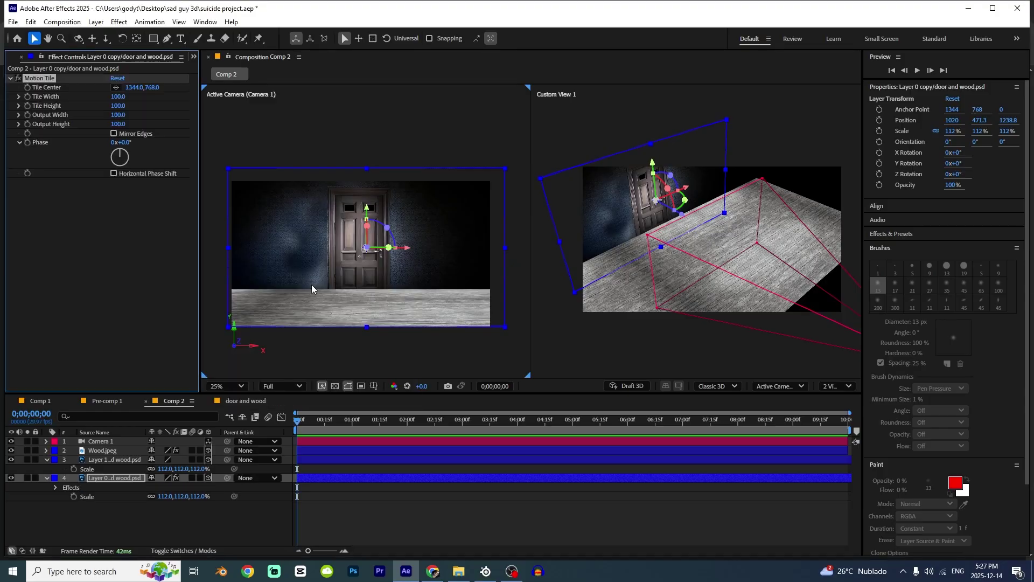
pyautogui.write('222')
pyautogui.press('Tab')
pyautogui.write('22')
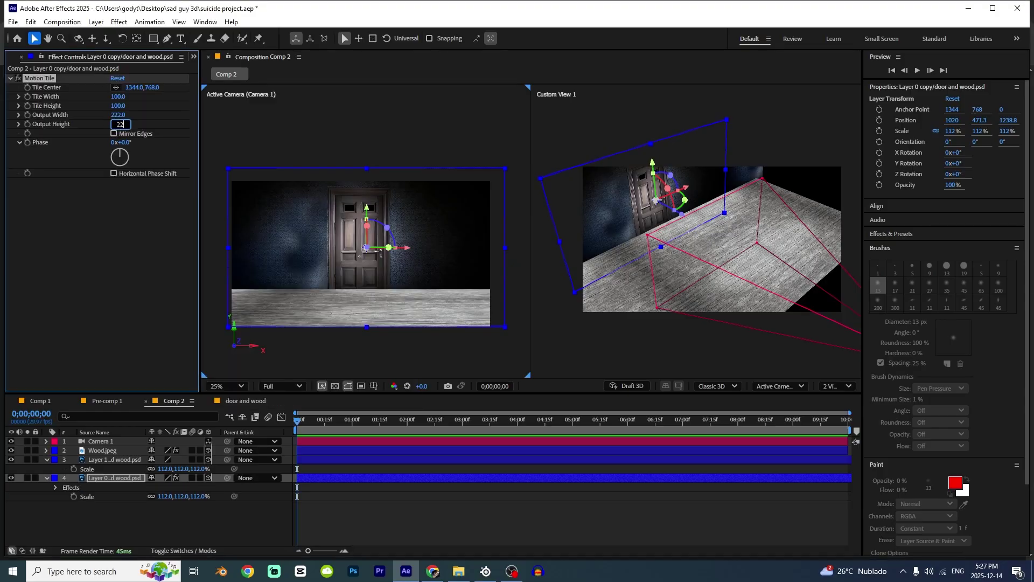
# - Search the project for "suic" and add the suicidesad 2 composition below the camera in Comp 2 as a 3D layer
pyautogui.click(625, 335)
pyautogui.hotkey('ctrl', 'f')
pyautogui.write('suic')
pyautogui.click(38, 244)
pyautogui.moveTo(40, 234); pyautogui.dragTo(107, 450)
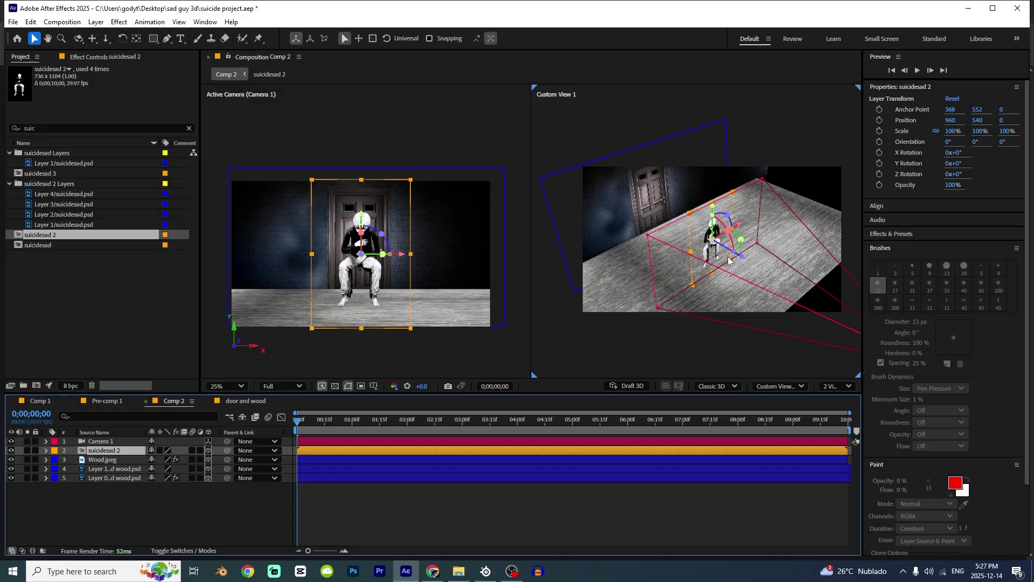
# - Bring the suicidesad 2 layer closer to the camera and shift both door and wall layers slightly down toward the floor
pyautogui.moveTo(742, 260); pyautogui.dragTo(783, 278)
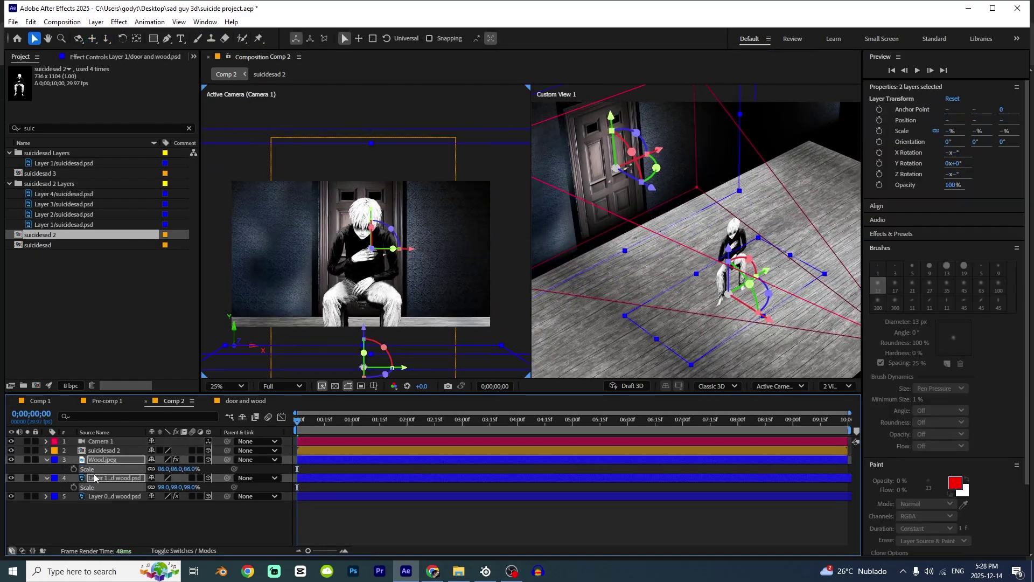
pyautogui.click(95, 478)
pyautogui.keyDown('ctrl'); pyautogui.click(130, 497); pyautogui.keyUp('ctrl')
pyautogui.moveTo(371, 210); pyautogui.dragTo(370, 216)
# - Open the suicidesad 2 composition, collapse all expanded layer properties and select Layer 4, the head
pyautogui.doubleClick(99, 451)
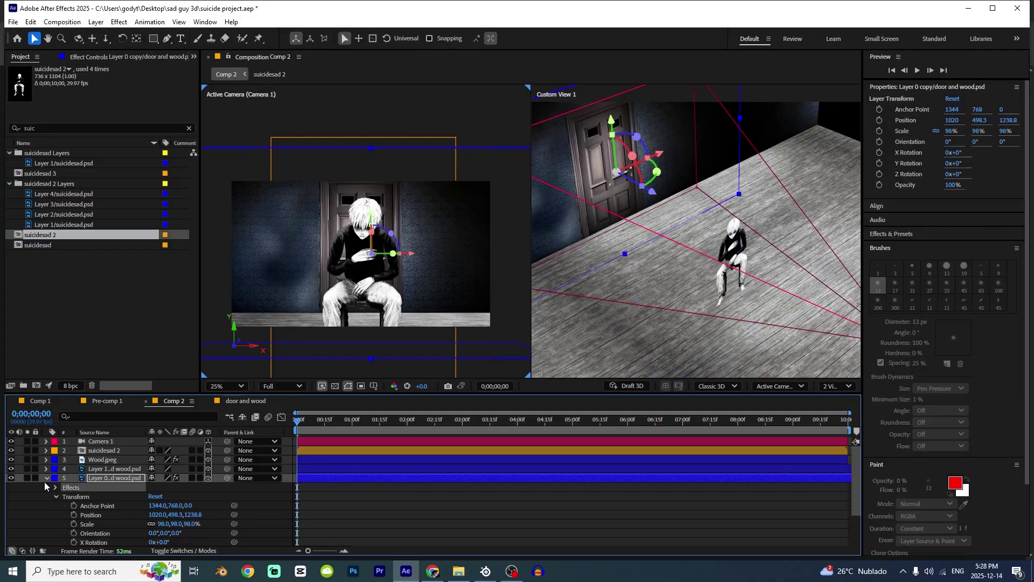
pyautogui.click(137, 449)
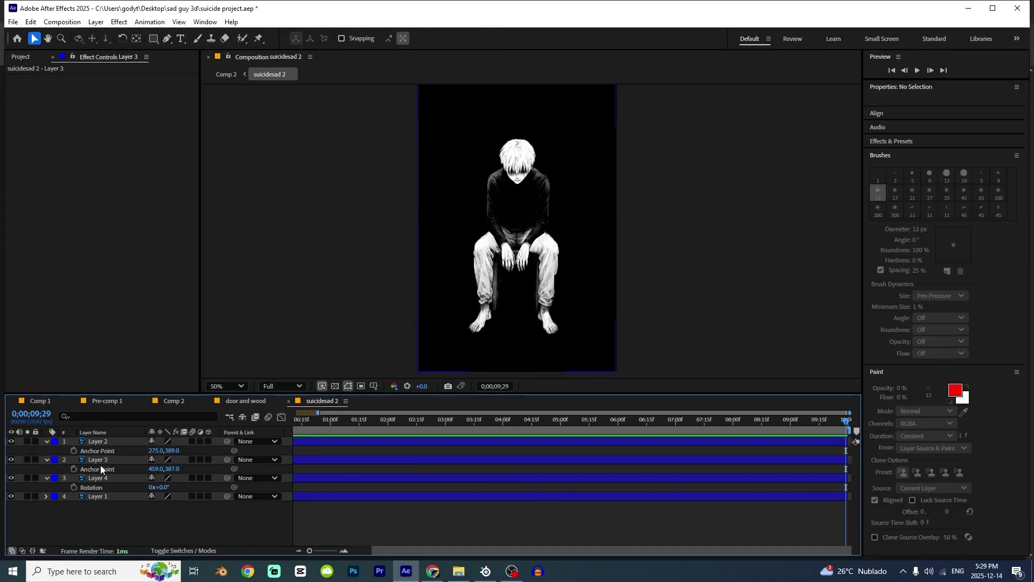
pyautogui.hotkey('ctrl', 'a')
pyautogui.click(46, 448)
pyautogui.hotkey('ctrl', 'a')
pyautogui.click(46, 442)
pyautogui.click(76, 491)
pyautogui.moveTo(98, 472); pyautogui.dragTo(90, 465)
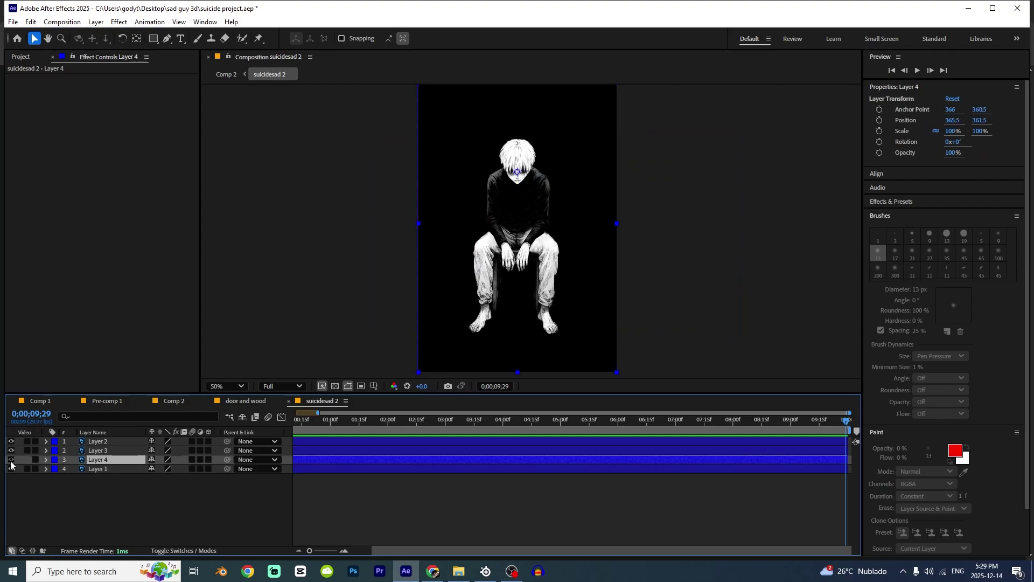
# - Move Layer 4's anchor point down along the character's nose, to about 366.5, 370.5
pyautogui.scroll(4, 506, 257)
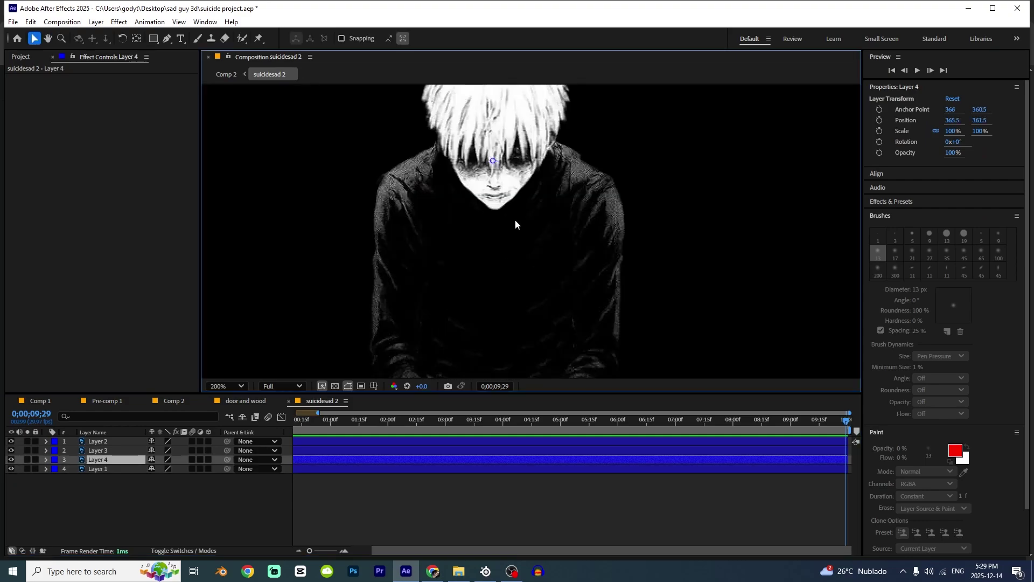
pyautogui.moveTo(515, 220); pyautogui.dragTo(523, 262)
pyautogui.press('y')
pyautogui.moveTo(502, 201); pyautogui.dragTo(502, 212)
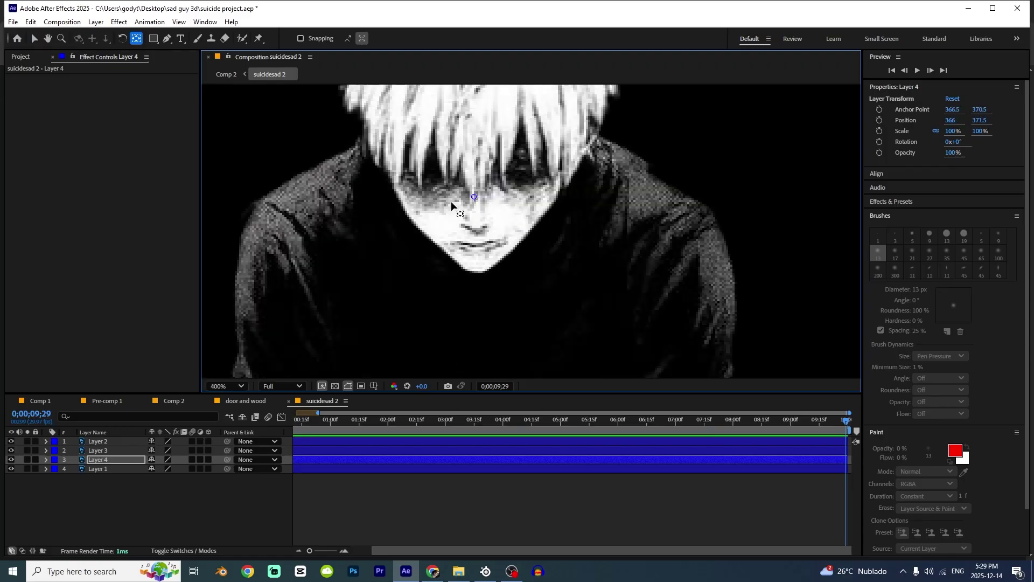
pyautogui.scroll(-4, 453, 207)
pyautogui.press('v')
# - Add the expression wiggle(0.5,15) to Layer 4's Rotation and return the time indicator to the start
pyautogui.press('r')
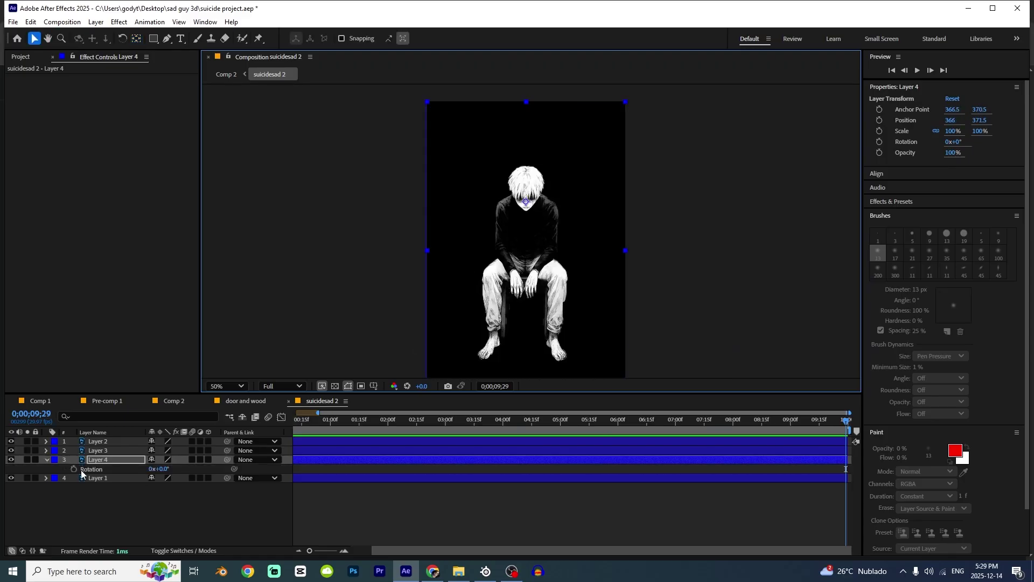
pyautogui.keyDown('alt'); pyautogui.click(73, 470); pyautogui.keyUp('alt')
pyautogui.write('wiggle()0')
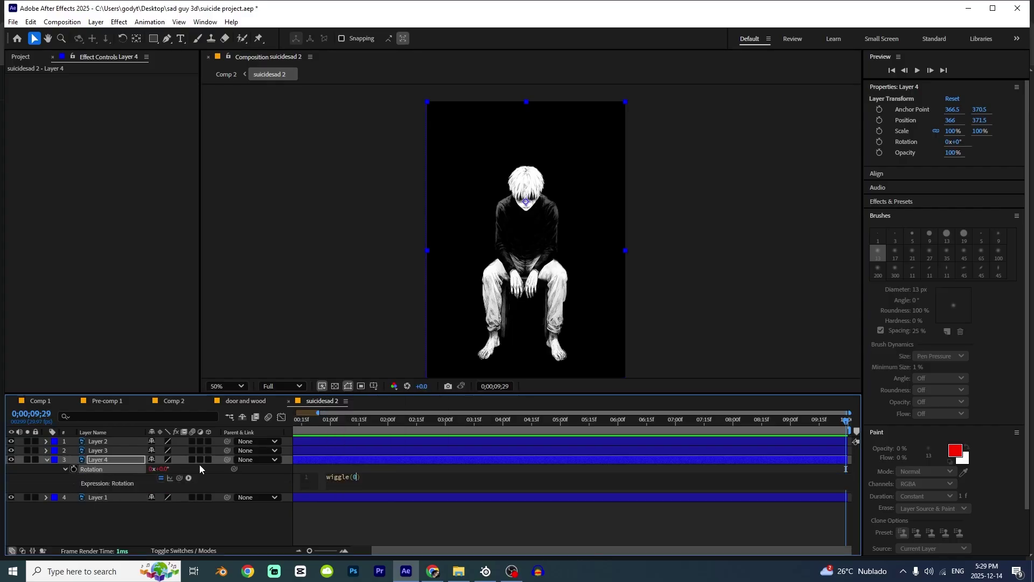
pyautogui.write('.5')
pyautogui.click(398, 516)
pyautogui.hscroll(-2, 398, 516)
pyautogui.moveTo(738, 423); pyautogui.dragTo(84, 486)
# - Apply the Bones effect to Layer 3
pyautogui.click(98, 451)
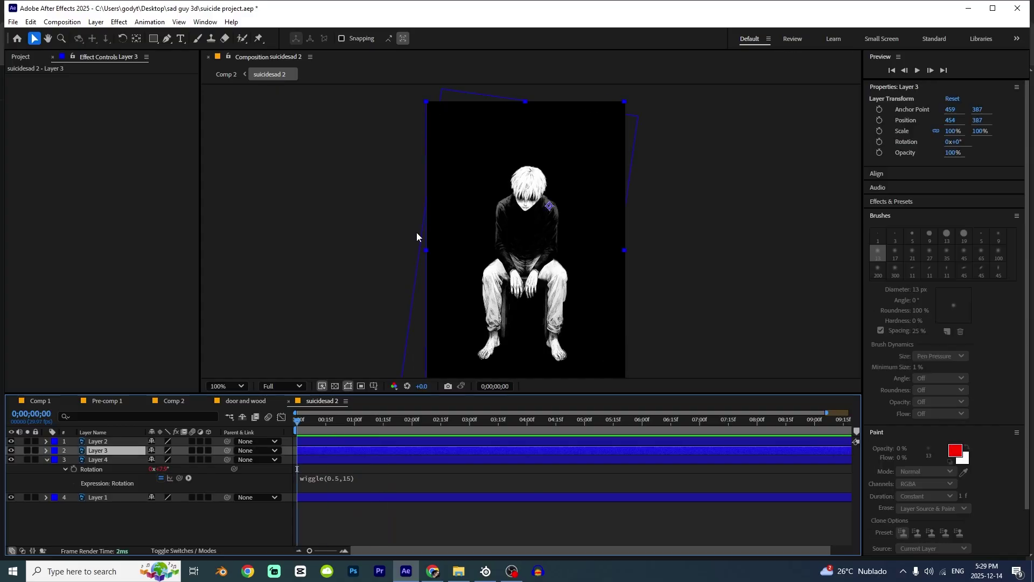
pyautogui.scroll(2, 453, 222)
pyautogui.hotkey('ctrl', 'space')
pyautogui.write('bo')
pyautogui.press('Return')
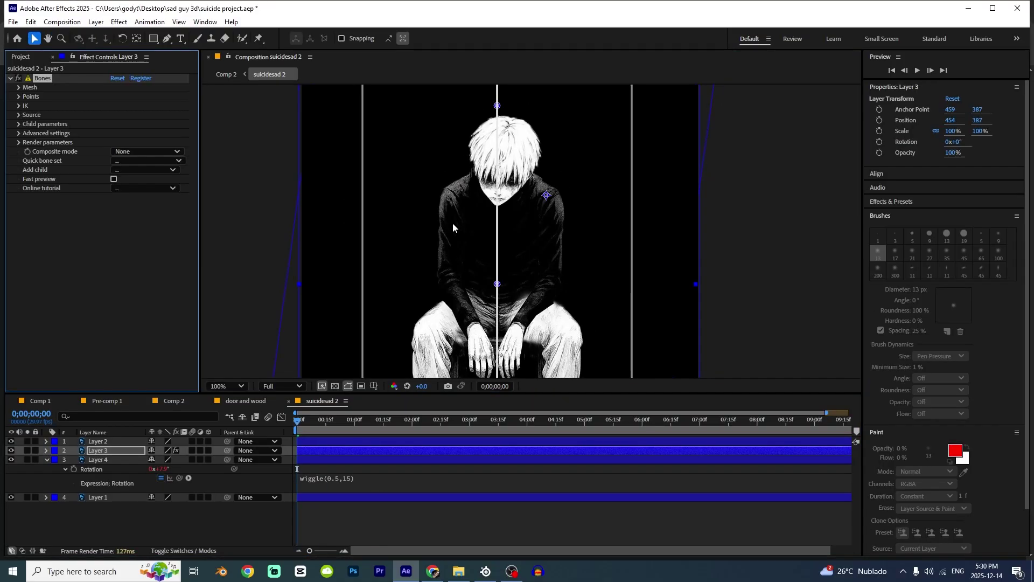
# - Place the upper and middle bone points of Layer 3 on the arm's shoulder and elbow
pyautogui.moveTo(520, 173); pyautogui.dragTo(504, 214)
pyautogui.moveTo(482, 148); pyautogui.dragTo(534, 238)
pyautogui.moveTo(547, 291); pyautogui.dragTo(556, 226)
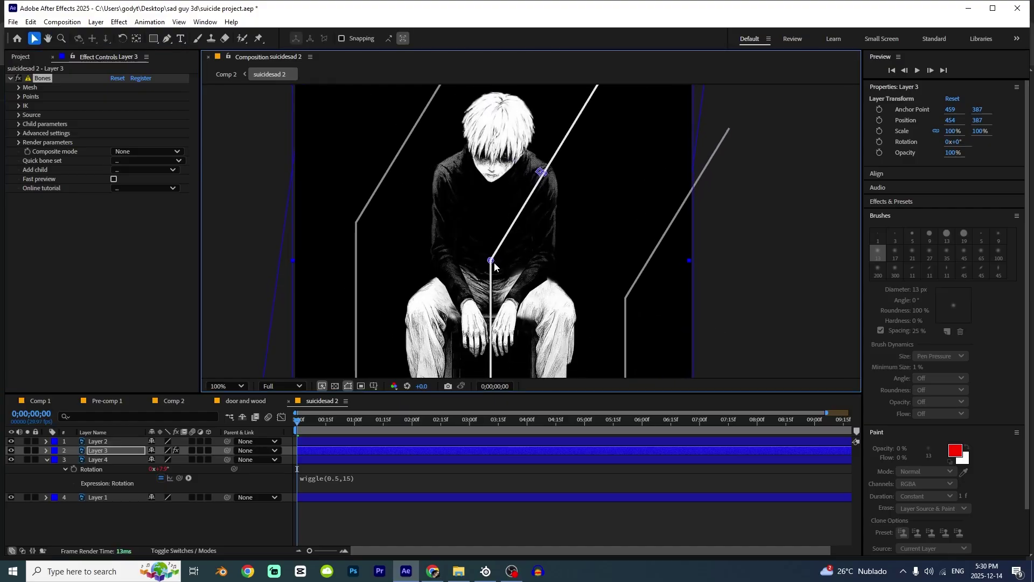
pyautogui.scroll(4, 560, 212)
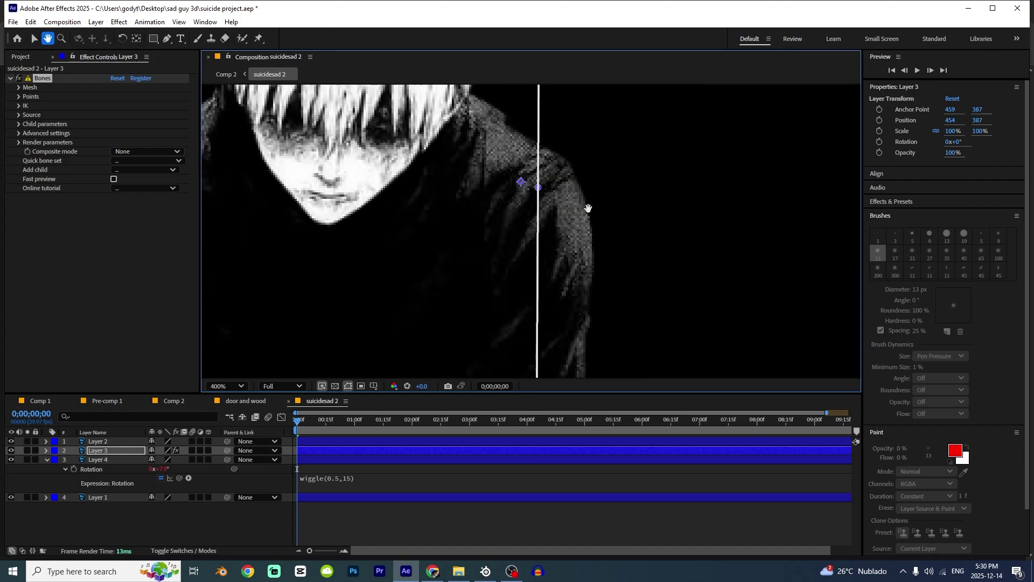
pyautogui.moveTo(560, 290); pyautogui.dragTo(554, 95)
pyautogui.moveTo(557, 339); pyautogui.dragTo(522, 208)
pyautogui.scroll(-4, 521, 209)
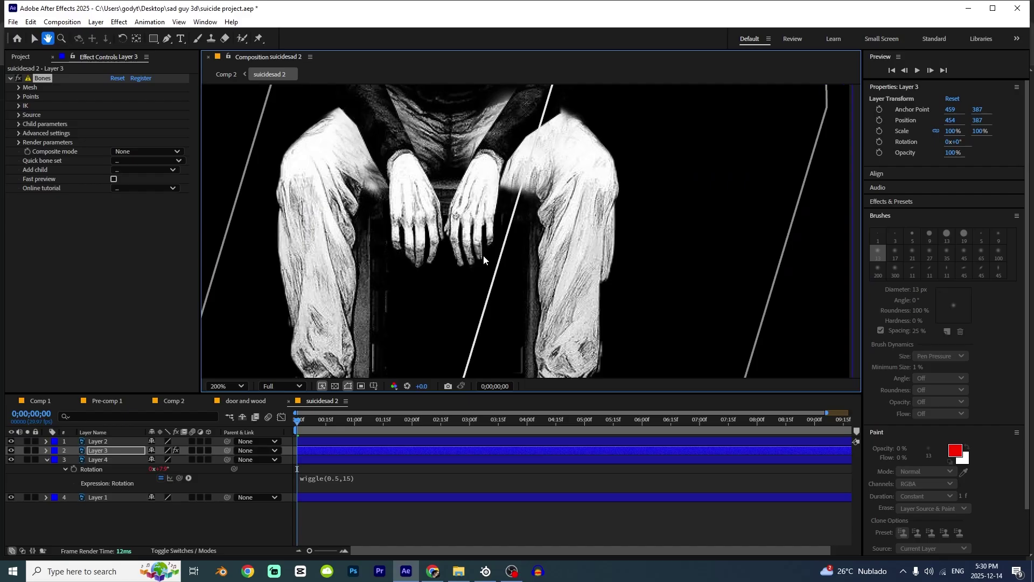
# - Place Layer 3's last bone point on the hand and run the quick bone set with controllers
pyautogui.press('space')
pyautogui.moveTo(323, 421); pyautogui.dragTo(278, 422)
pyautogui.moveTo(490, 331); pyautogui.dragTo(501, 214)
pyautogui.scroll(-2, 523, 346)
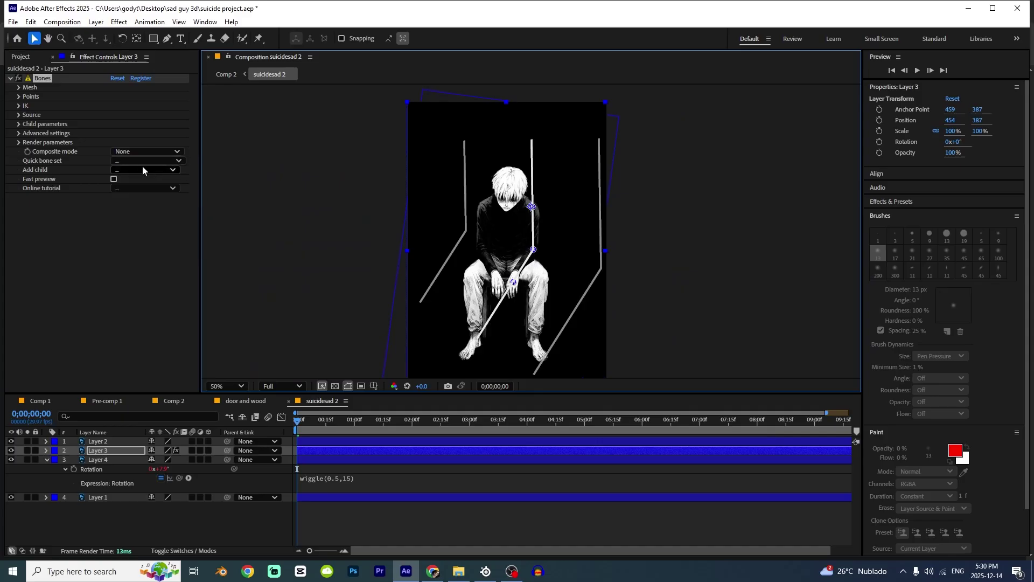
pyautogui.click(129, 160)
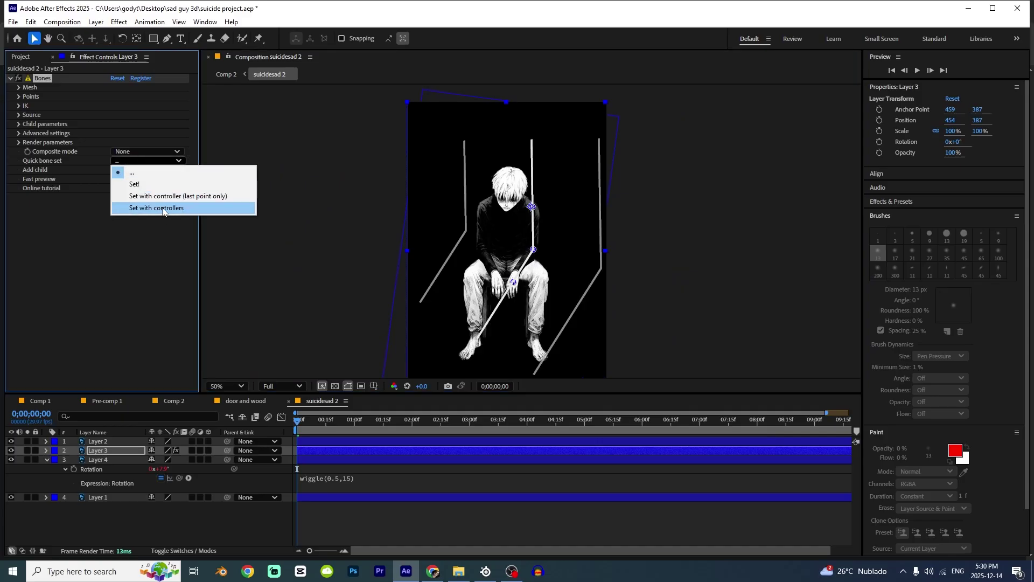
pyautogui.click(161, 208)
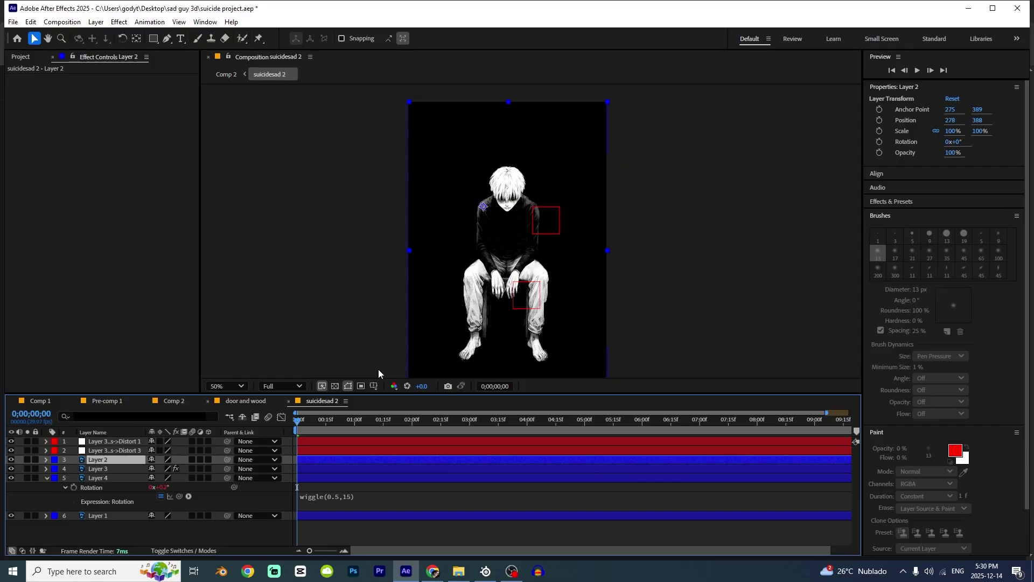
# - Apply the Bones effect to Layer 2, the other arm
pyautogui.scroll(2, 461, 278)
pyautogui.hotkey('ctrl', 'space')
pyautogui.write('bo')
pyautogui.press('Return')
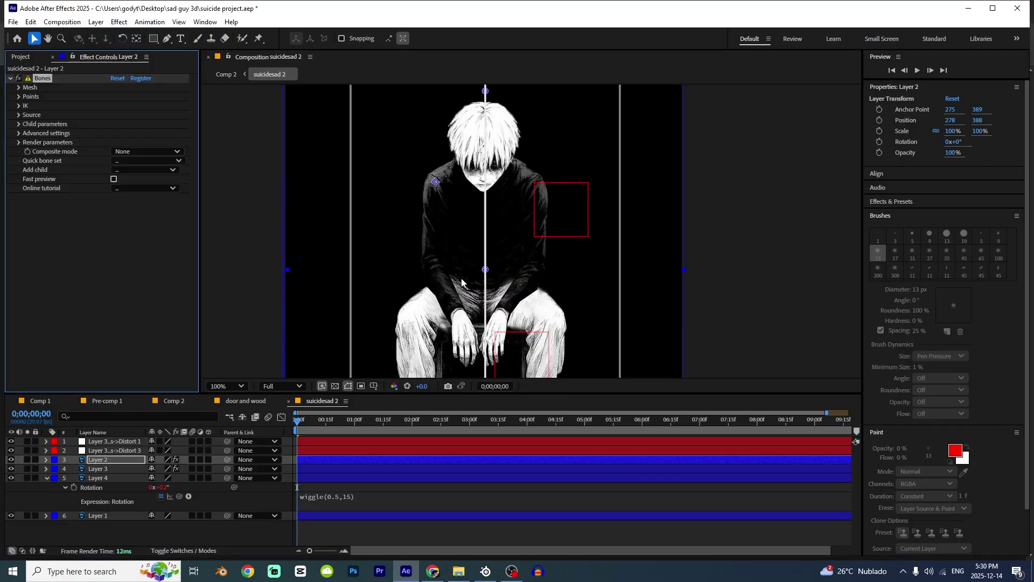
# - Place Layer 2's bone points on the shoulder, elbow and hand, and run the quick bone set with controllers
pyautogui.moveTo(435, 182); pyautogui.dragTo(440, 232)
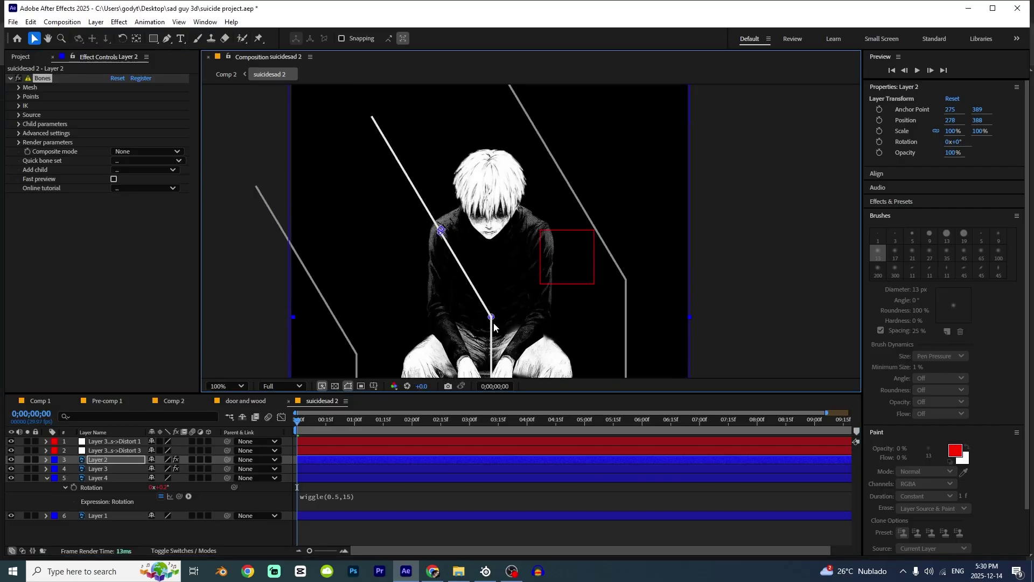
pyautogui.moveTo(491, 318); pyautogui.dragTo(485, 373)
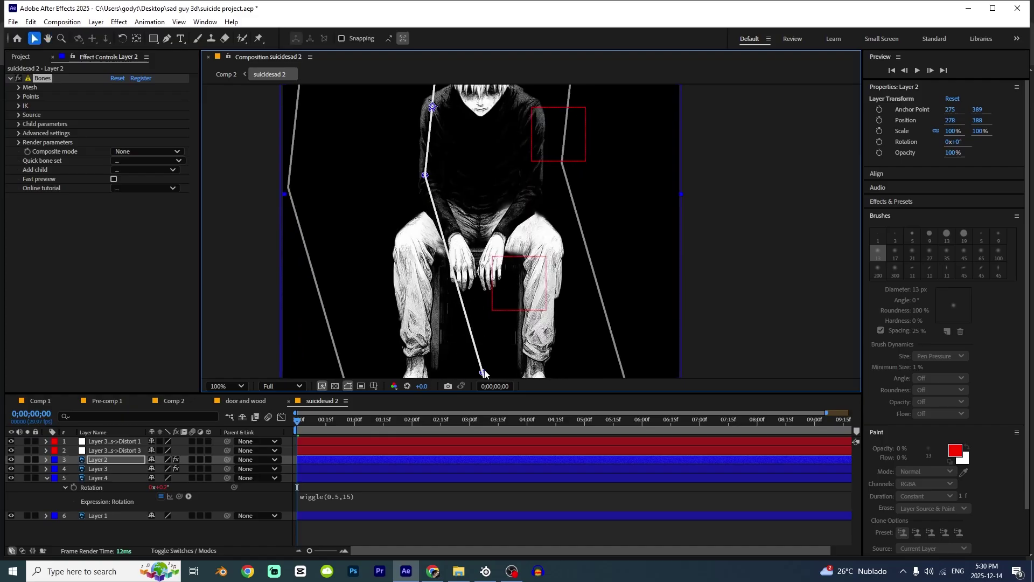
pyautogui.scroll(-2, 485, 324)
pyautogui.click(148, 161)
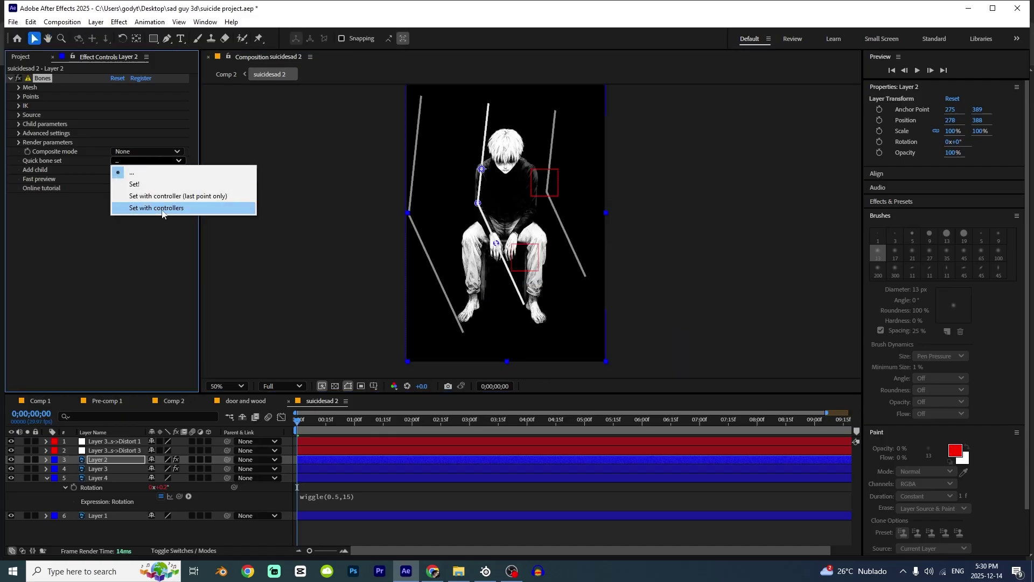
pyautogui.click(156, 208)
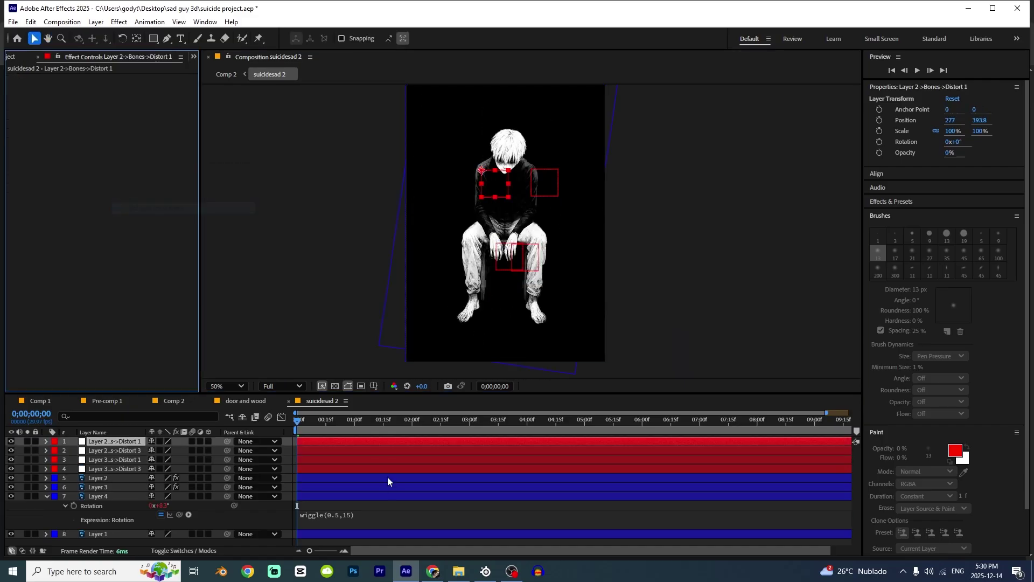
# - Collapse Layer 4's properties and check the Bones controller layers one by one to identify the hand controllers
pyautogui.click(44, 503)
pyautogui.click(47, 495)
pyautogui.click(112, 468)
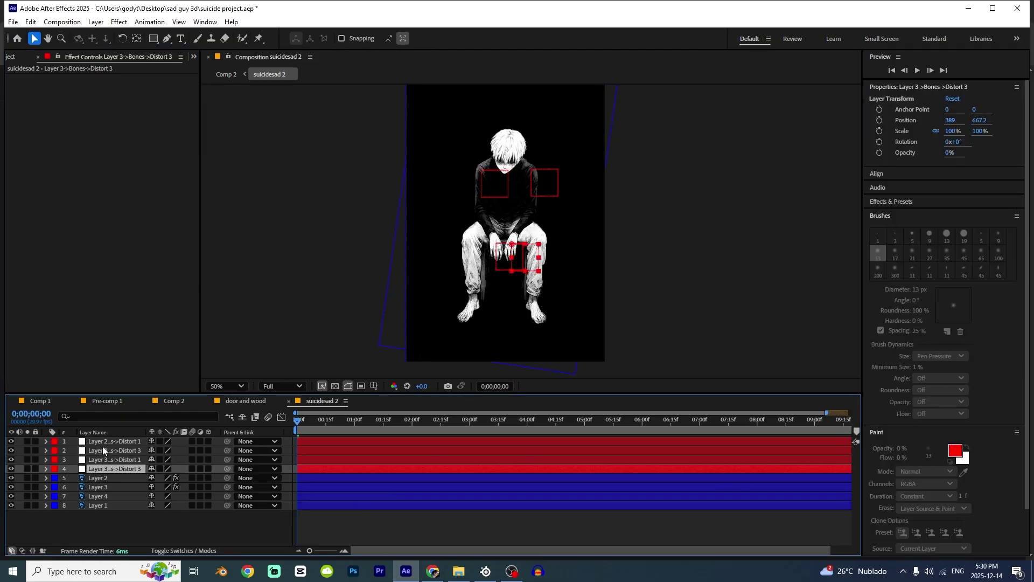
pyautogui.keyDown('shift'); pyautogui.click(104, 450); pyautogui.keyUp('shift')
pyautogui.click(112, 459)
pyautogui.click(105, 450)
pyautogui.click(109, 442)
pyautogui.click(118, 470)
pyautogui.click(116, 451)
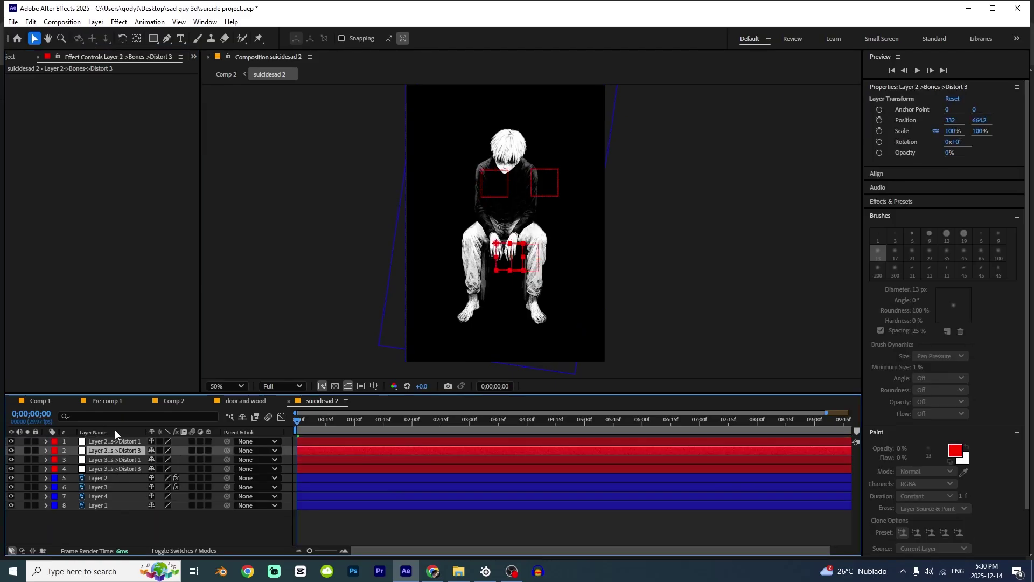
pyautogui.click(116, 433)
pyautogui.click(121, 441)
pyautogui.click(101, 433)
pyautogui.click(111, 459)
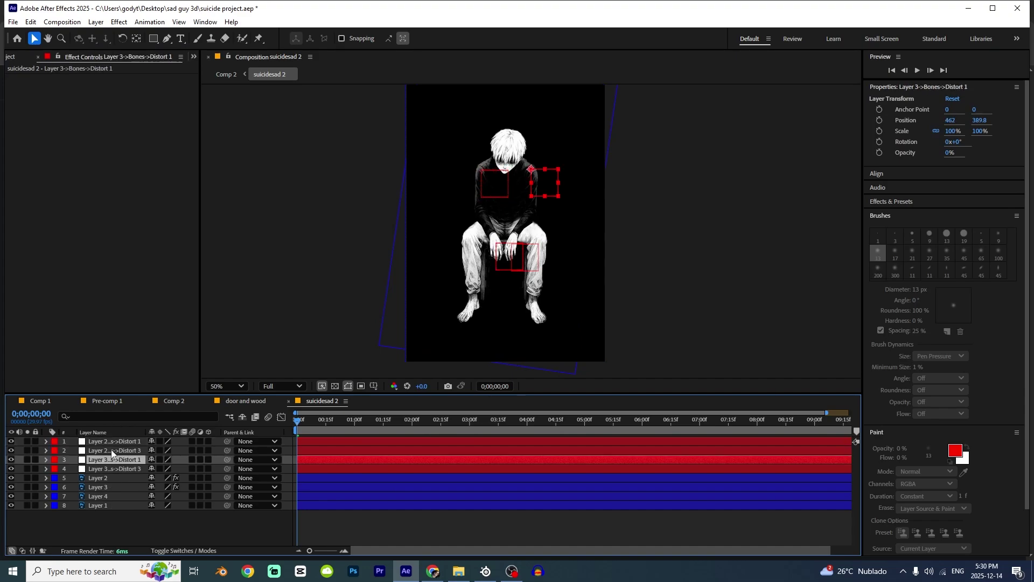
pyautogui.click(114, 451)
# - Try shifting the Position of Layer 2's Distort 3 hand controller and undo the change
pyautogui.scroll(3, 488, 296)
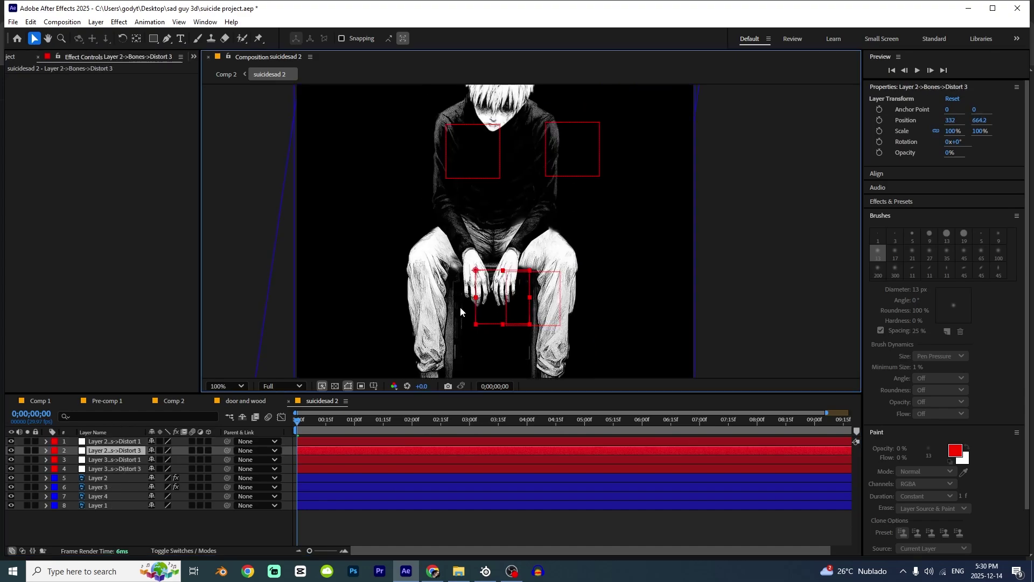
pyautogui.press('p')
pyautogui.moveTo(171, 460); pyautogui.dragTo(34, 433)
pyautogui.hotkey('ctrl', 'z')
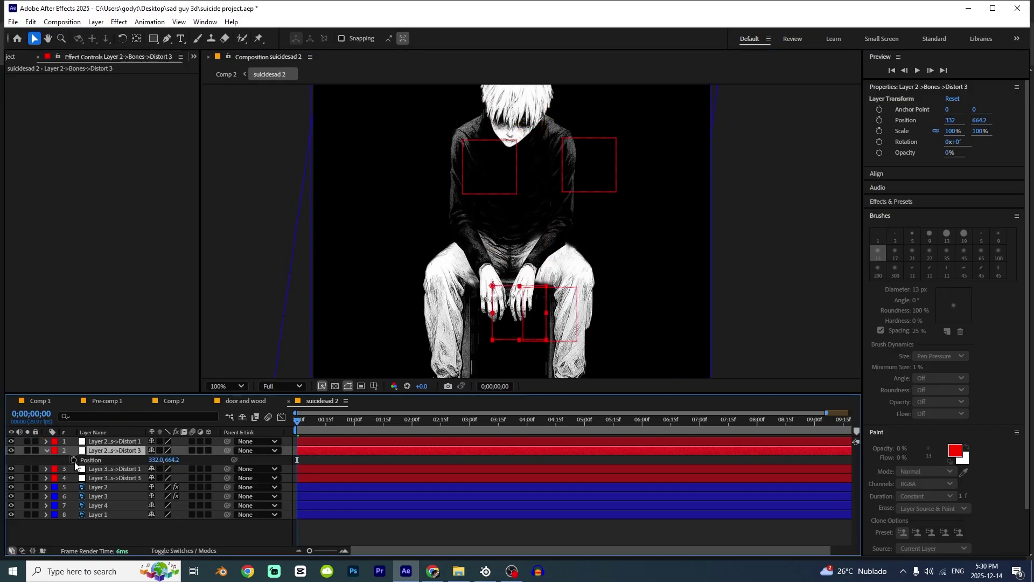
# - Keyframe Position on both Distort 3 hand controllers and shift the two keyframes to about 1 second 18 frames
pyautogui.click(73, 460)
pyautogui.click(121, 476)
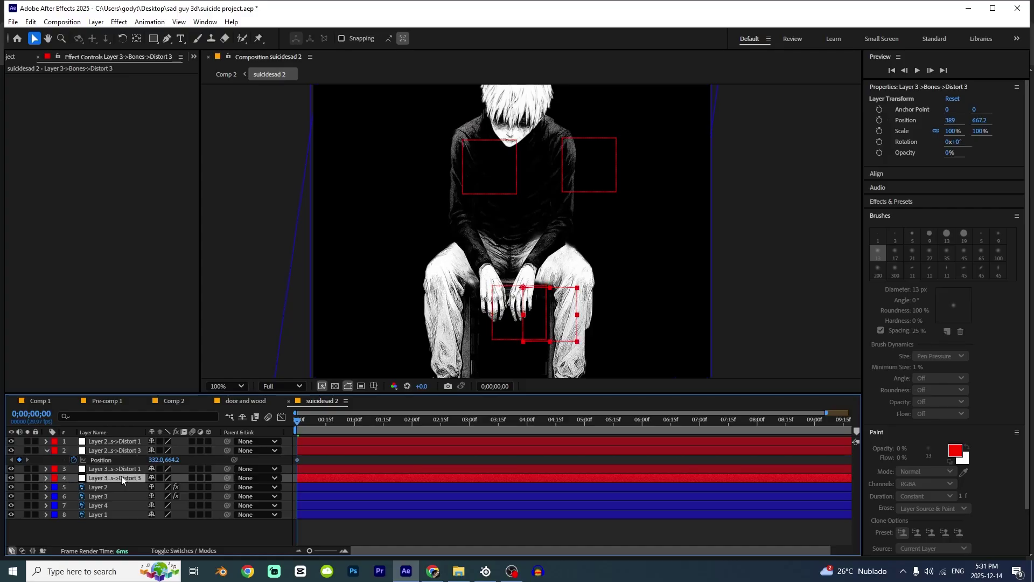
pyautogui.press('p')
pyautogui.click(74, 489)
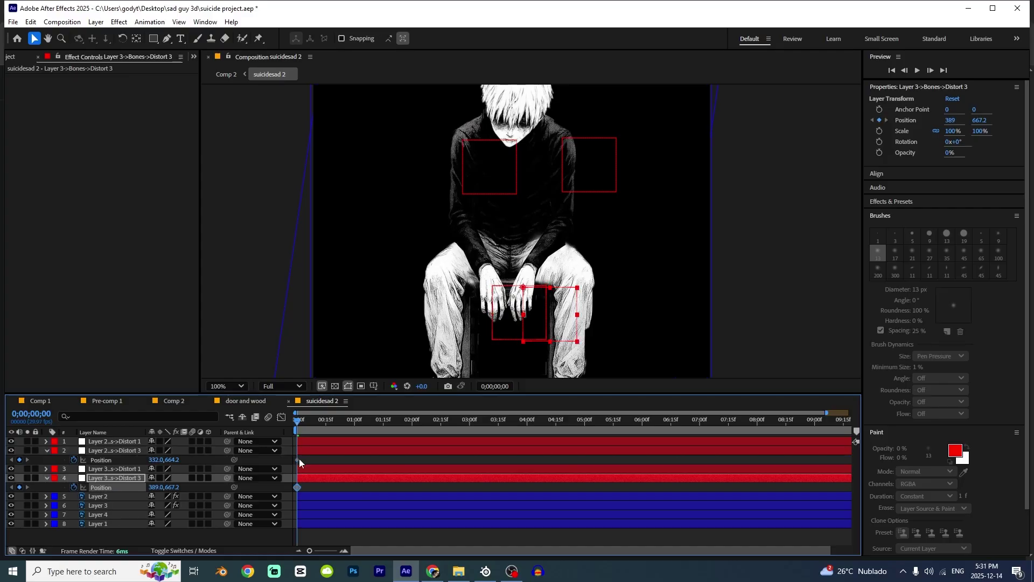
pyautogui.hotkey('ctrl', 'z')
pyautogui.hotkey('ctrl', 'z')
pyautogui.click(73, 461)
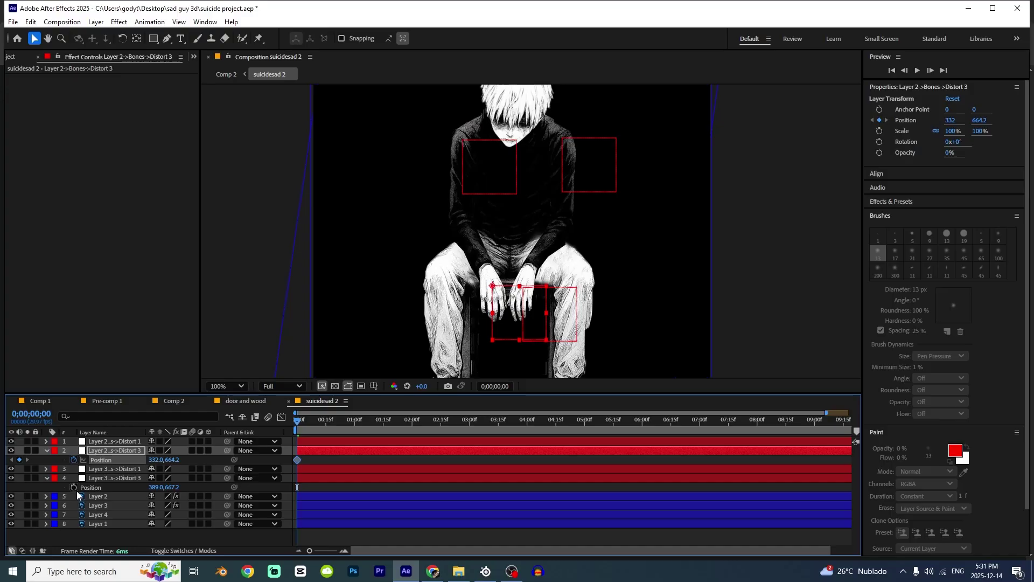
pyautogui.click(74, 487)
pyautogui.moveTo(326, 461); pyautogui.dragTo(390, 460)
pyautogui.press('F2')
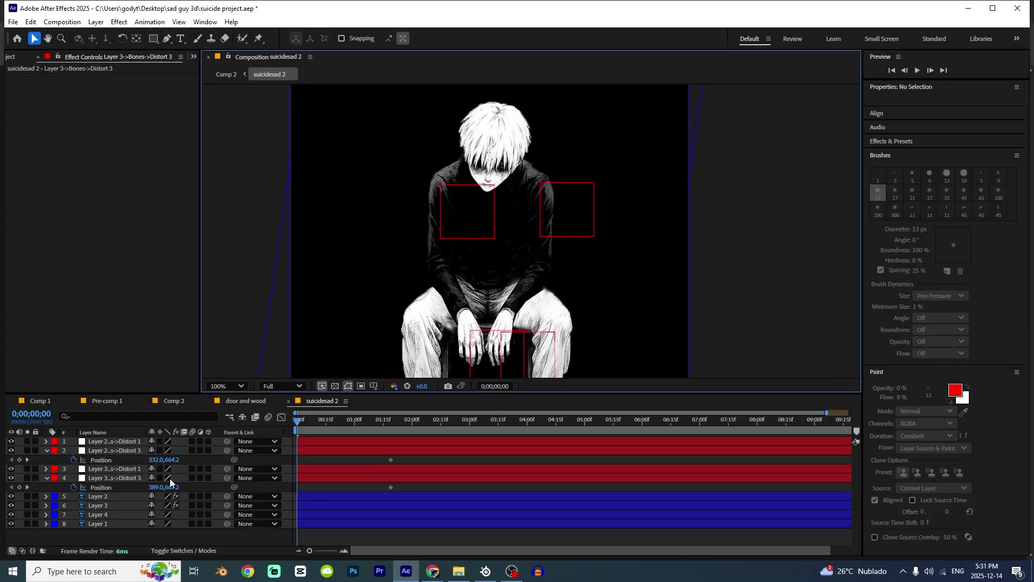
# - At the start, set Position Y to 363.2 for Layer 2's hand controller and 410.2 for Layer 3's, and adjust the motion curve
pyautogui.moveTo(170, 464); pyautogui.dragTo(63, 444)
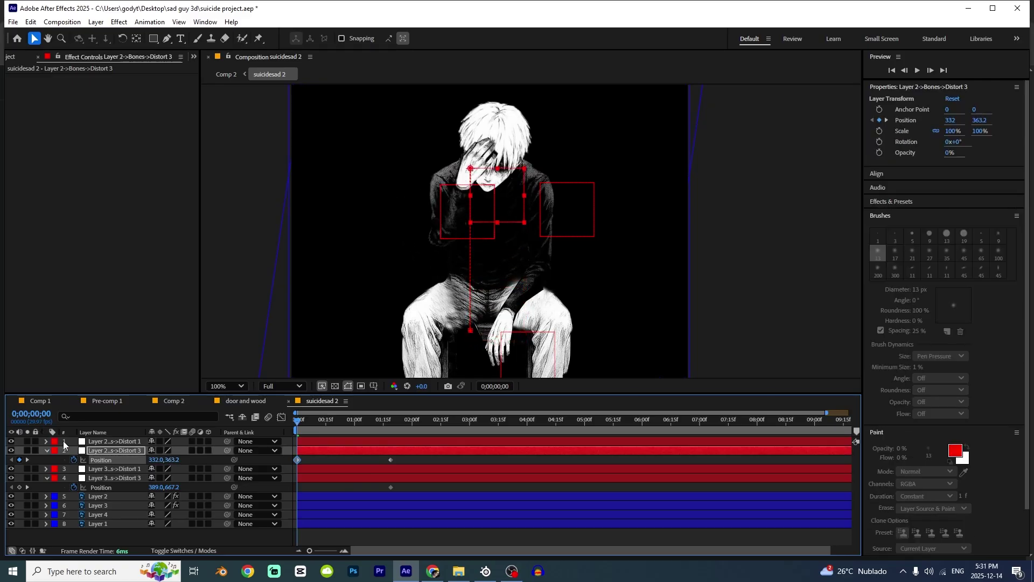
pyautogui.moveTo(161, 487); pyautogui.dragTo(42, 475)
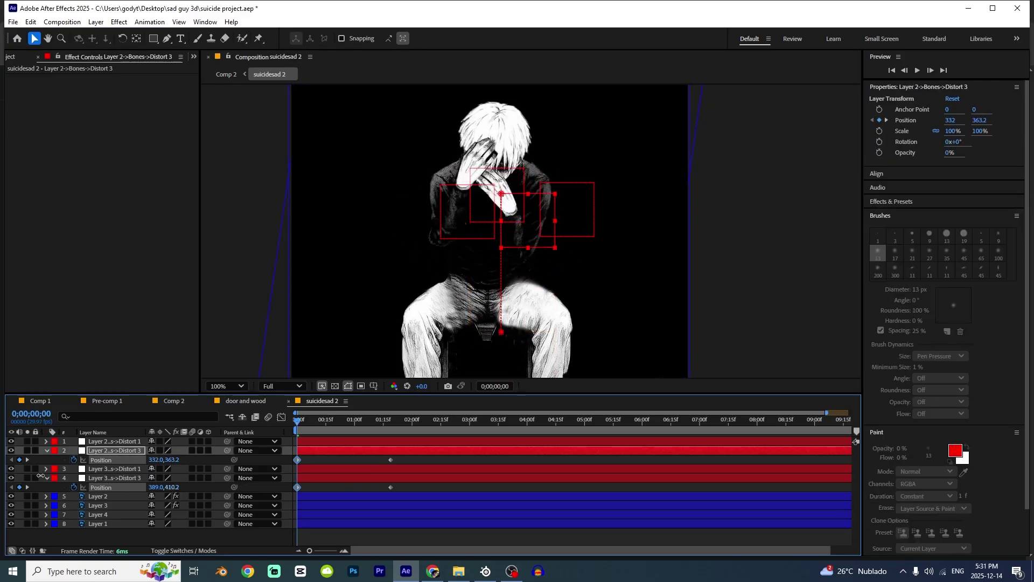
pyautogui.click(282, 417)
pyautogui.moveTo(375, 519); pyautogui.dragTo(331, 517)
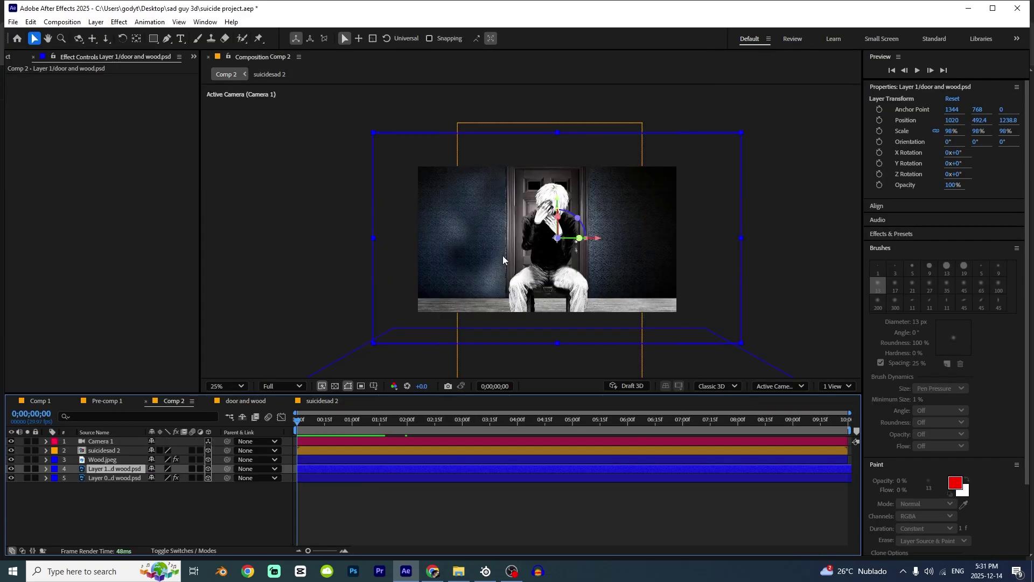
# - In Comp 2, move the Layer 1 door's anchor point to the door's left edge, at about X 1004
pyautogui.scroll(2, 483, 269)
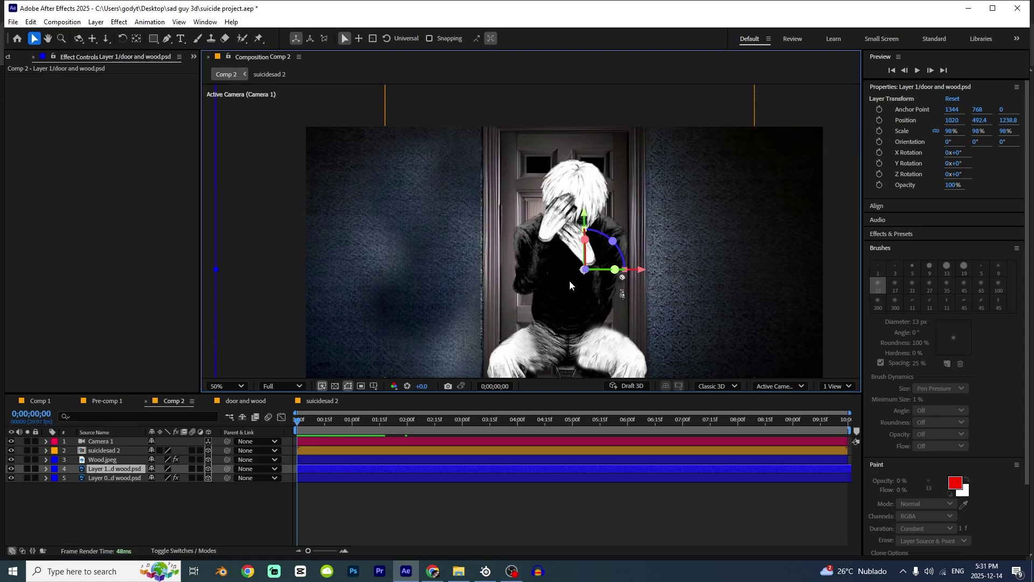
pyautogui.press('y')
pyautogui.moveTo(634, 275); pyautogui.dragTo(545, 265)
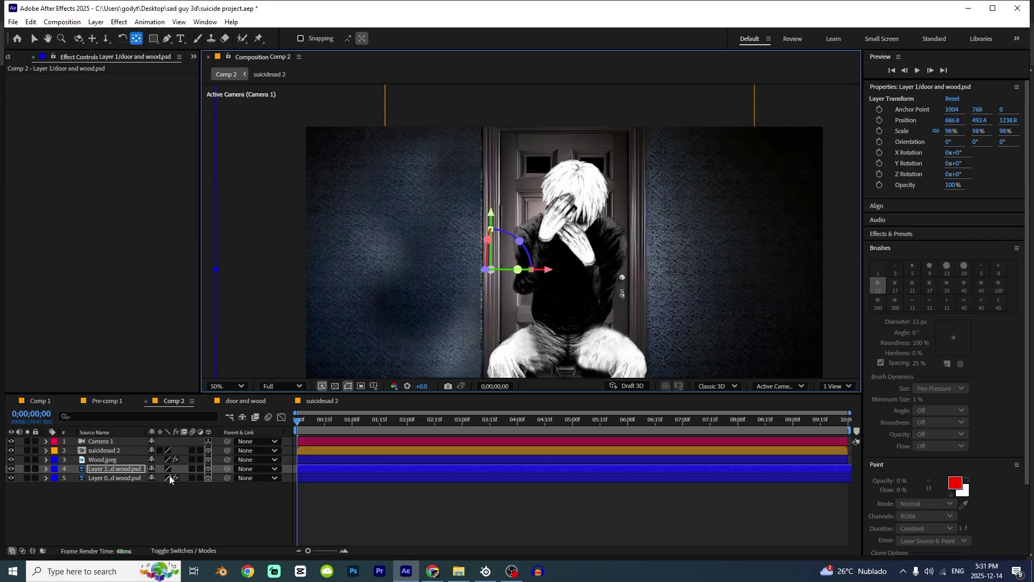
# - Try rotating the Layer 1 door around its hinge edge and undo the rotation
pyautogui.press('r')
pyautogui.click(160, 492)
pyautogui.moveTo(161, 488); pyautogui.dragTo(141, 496)
pyautogui.hotkey('ctrl', 'z')
pyautogui.hotkey('ctrl', 'z')
pyautogui.press('v')
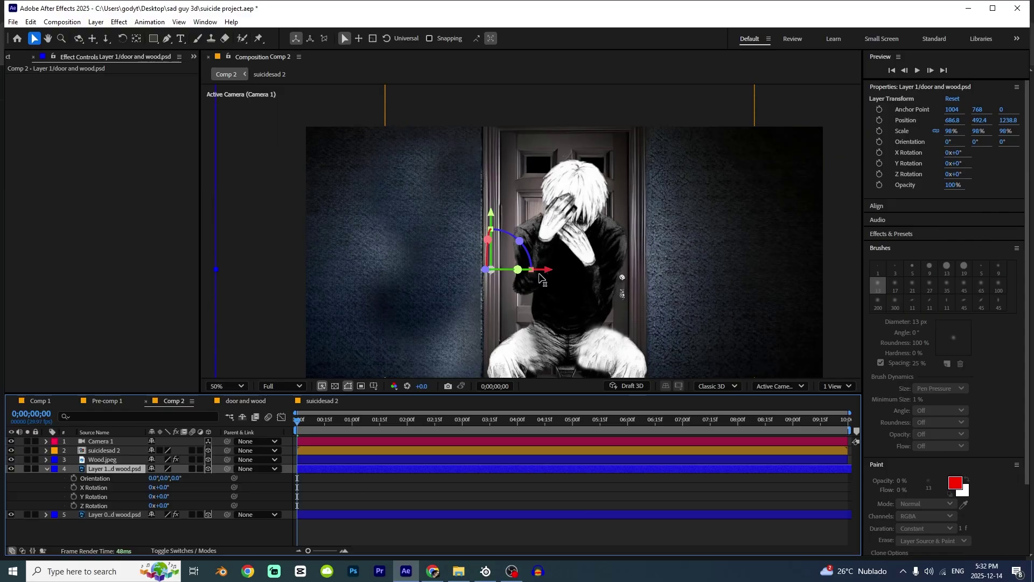
# - Scale the Layer 1 door to 100% and shift it along X to about 702.2
pyautogui.press('s')
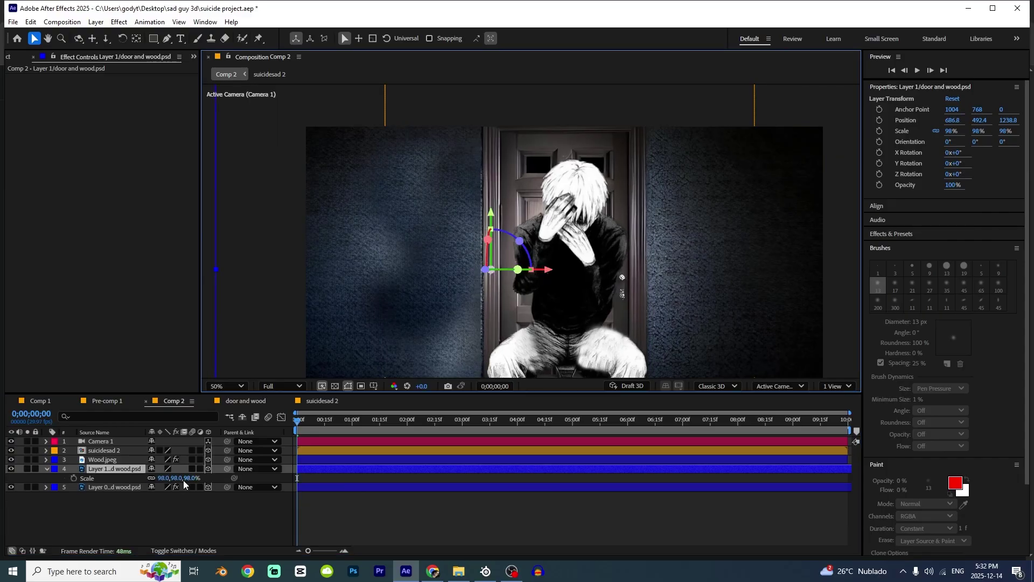
pyautogui.click(175, 479)
pyautogui.write('100')
pyautogui.press('Return')
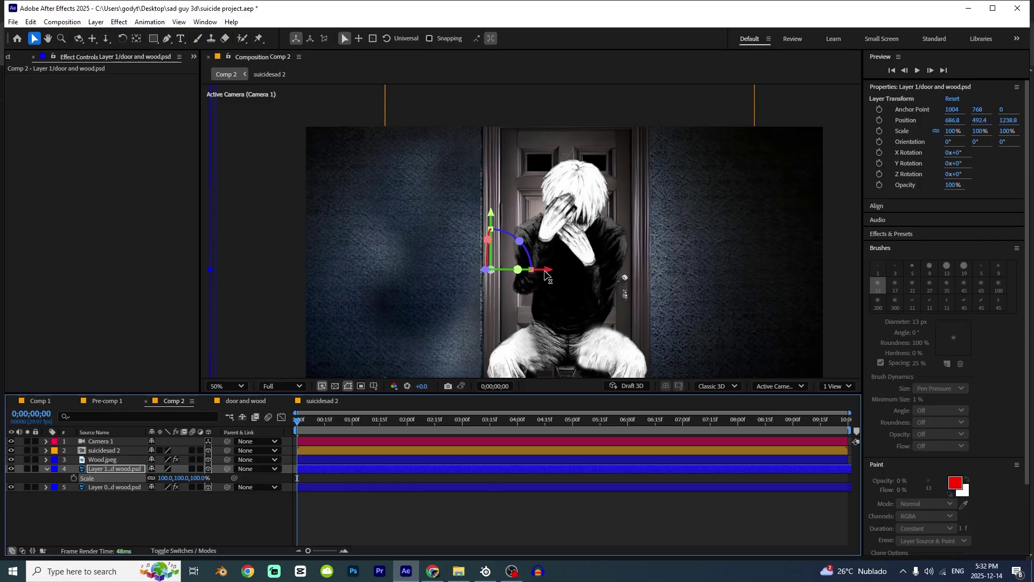
pyautogui.moveTo(546, 275); pyautogui.dragTo(550, 275)
# - Keyframe the door's Y Rotation at -80° at the start and 0° at about 2 seconds 7 frames
pyautogui.press('r')
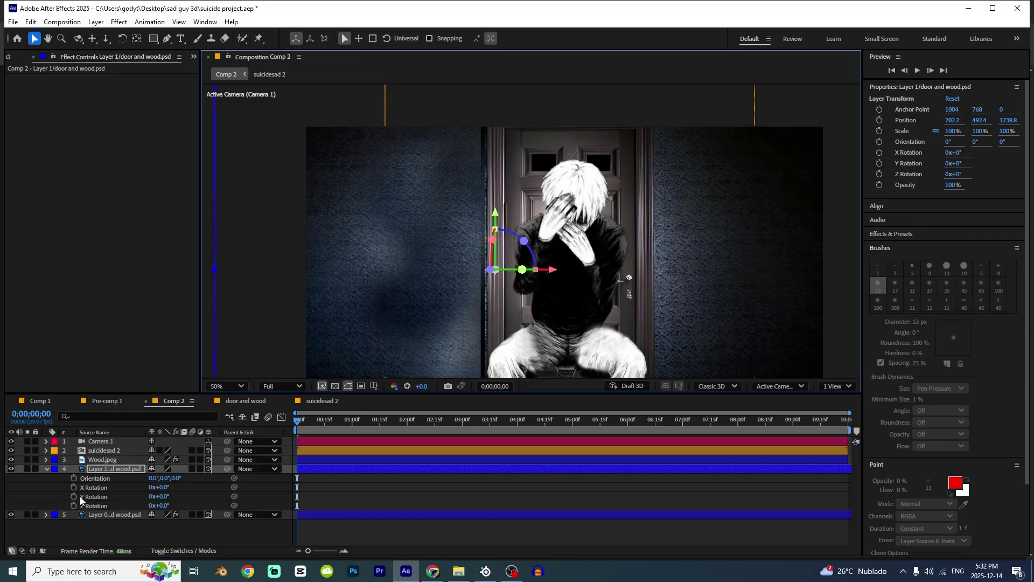
pyautogui.click(74, 496)
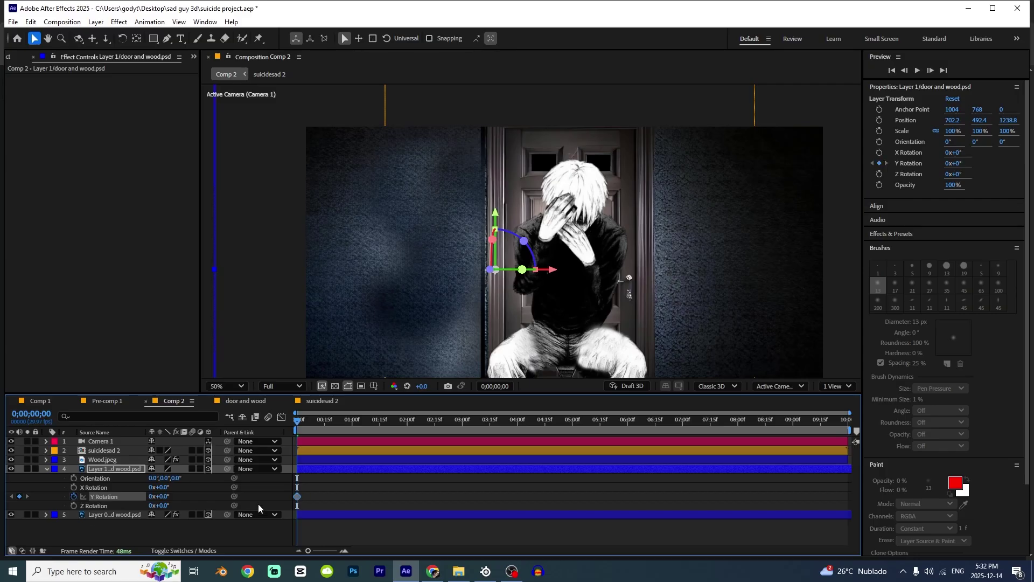
pyautogui.moveTo(388, 504); pyautogui.dragTo(421, 503)
pyautogui.click(423, 507)
pyautogui.scroll(-2, 405, 351)
pyautogui.moveTo(163, 498); pyautogui.dragTo(125, 503)
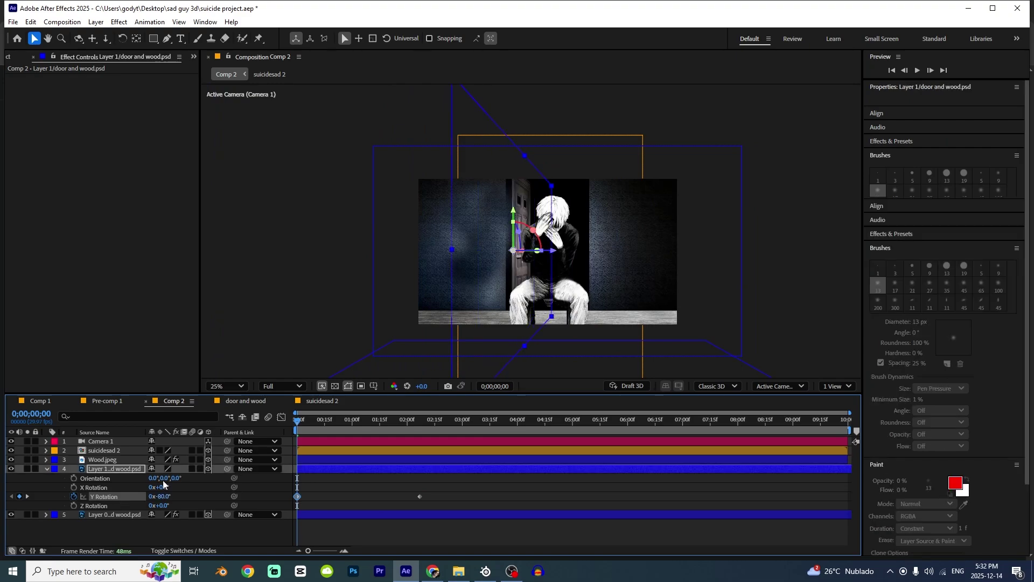
# - Keyframe the door's Position with X at 653.9 at the start and 675.9 at the second rotation keyframe
pyautogui.moveTo(551, 259); pyautogui.dragTo(545, 258)
pyautogui.press('.')
pyautogui.hotkey('alt', 'shift', 'p')
pyautogui.press('u')
pyautogui.press('u')
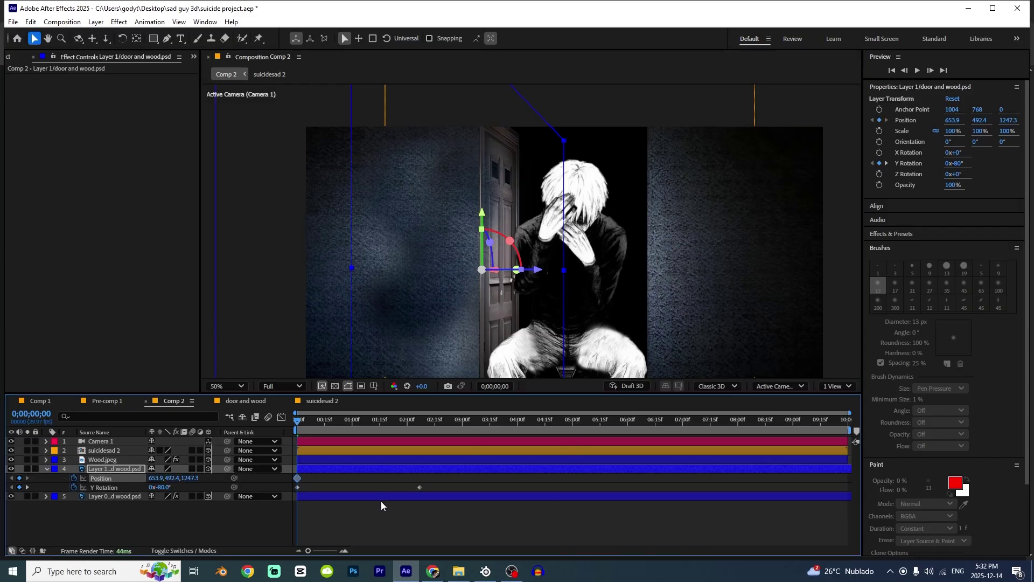
pyautogui.press('k')
pyautogui.click(374, 511)
pyautogui.moveTo(156, 478); pyautogui.dragTo(169, 479)
pyautogui.press('j')
# - Apply Easy Ease to the door's Position and Y Rotation keyframes, adjust the influence in their speed curves and preview the motion
pyautogui.moveTo(438, 477); pyautogui.dragTo(290, 484)
pyautogui.press('F9')
pyautogui.click(281, 418)
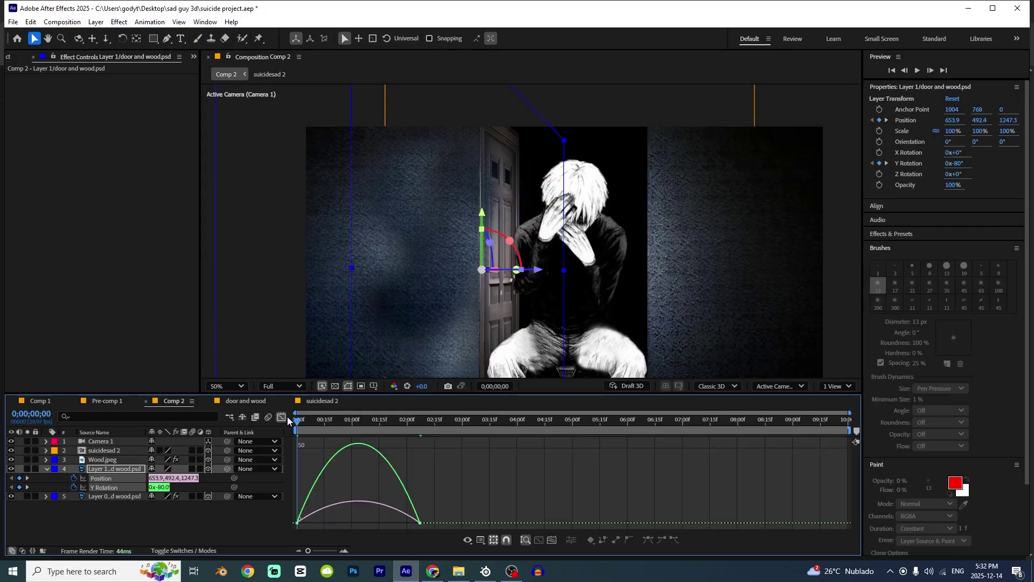
pyautogui.moveTo(399, 520); pyautogui.dragTo(369, 519)
pyautogui.moveTo(317, 519); pyautogui.dragTo(331, 519)
pyautogui.press('space')
pyautogui.press('space')
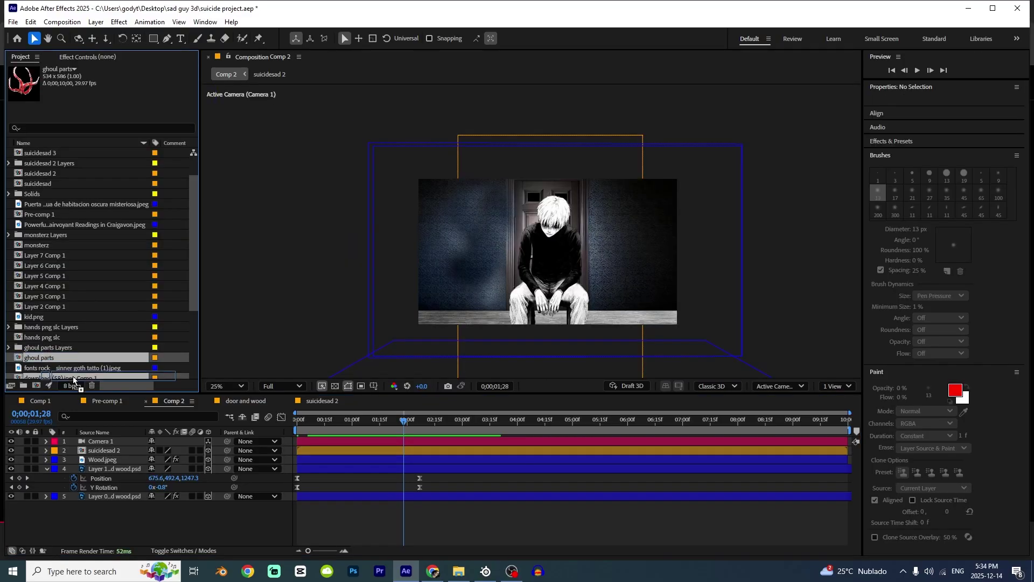
# - Add the ghoul parts composition to Comp 2 above suicidesad 2 and copy its four layers into Comp 2
pyautogui.moveTo(39, 358); pyautogui.dragTo(87, 451)
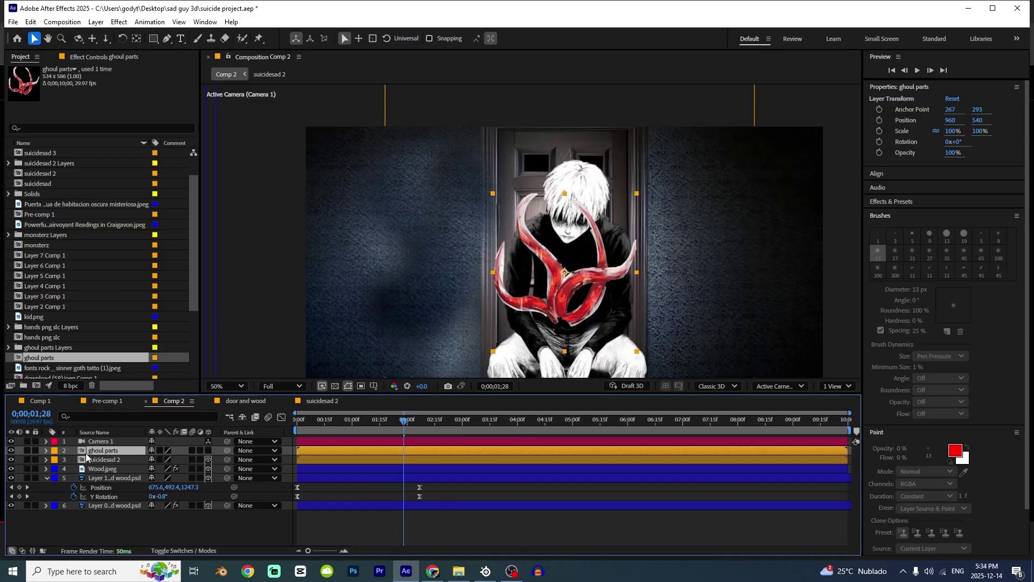
pyautogui.doubleClick(100, 452)
pyautogui.scroll(5, 455, 320)
pyautogui.scroll(-3, 454, 321)
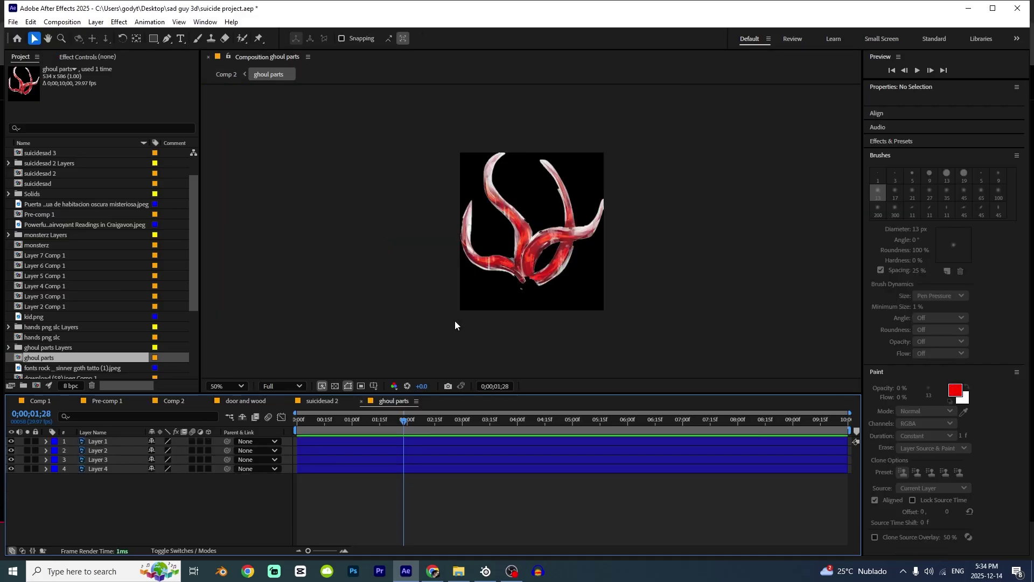
pyautogui.scroll(2, 455, 321)
pyautogui.hotkey('ctrl', 'a')
pyautogui.click(172, 407)
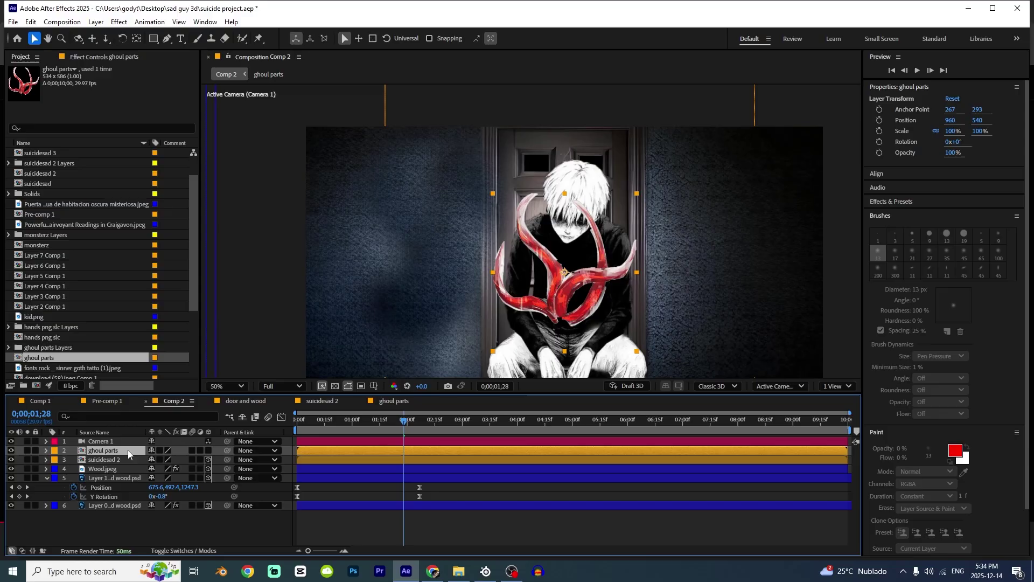
pyautogui.hotkey('ctrl', 'v')
# - Delete the nested ghoul parts composition from Comp 2 and centre the four tentacle layers in the frame
pyautogui.click(101, 487)
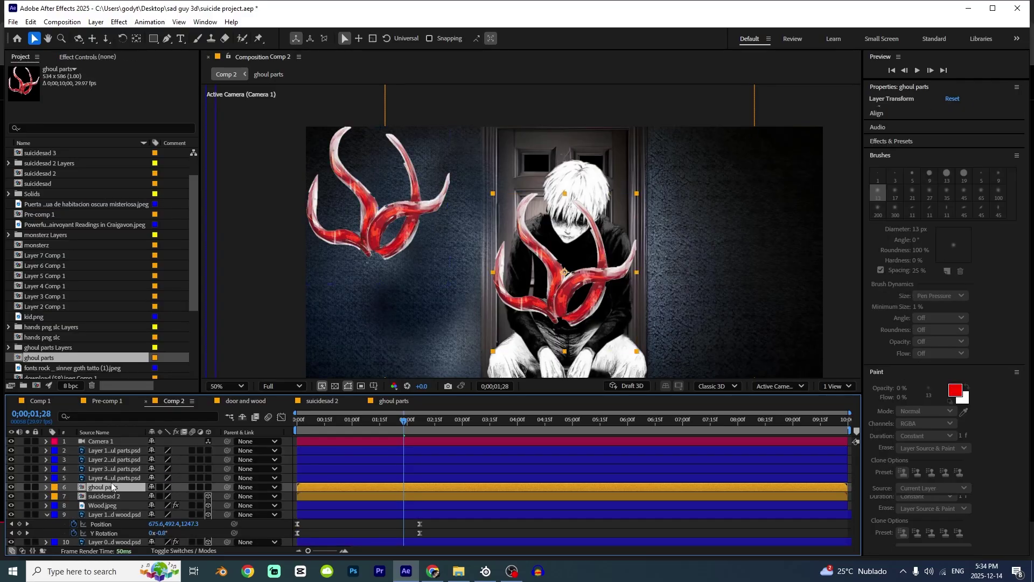
pyautogui.press('Delete')
pyautogui.click(95, 477)
pyautogui.keyDown('shift'); pyautogui.click(111, 458); pyautogui.keyUp('shift')
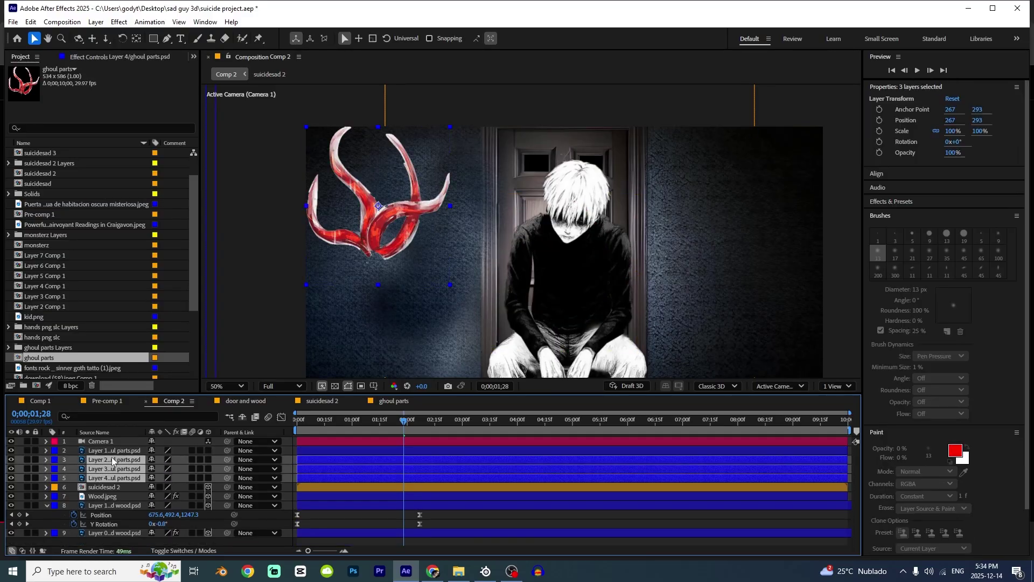
pyautogui.keyDown('shift'); pyautogui.click(111, 450); pyautogui.keyUp('shift')
pyautogui.scroll(-2, 474, 305)
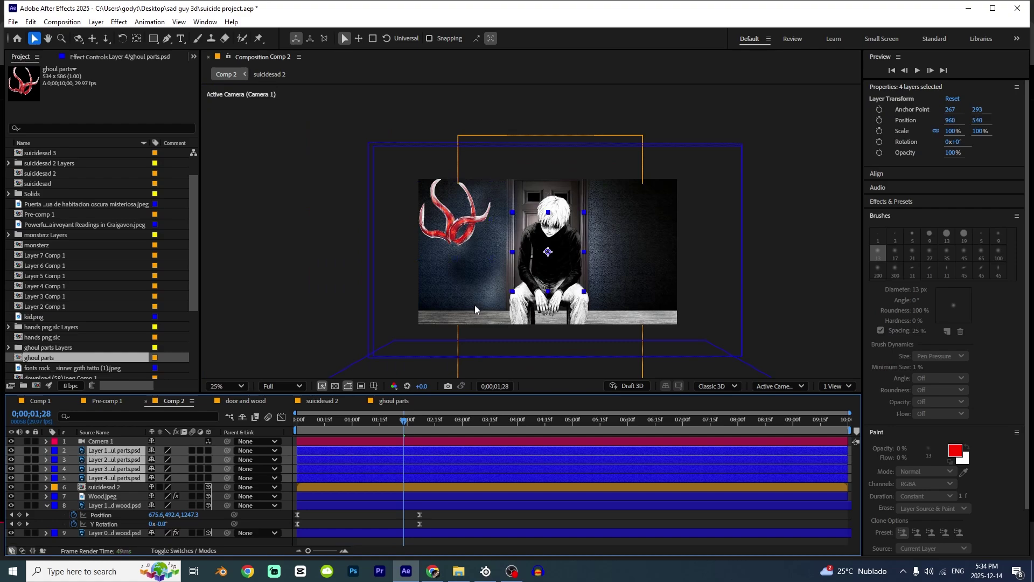
pyautogui.hotkey('ctrl', 'Home')
pyautogui.press('.')
# - Pre-compose each of the four ghoul parts layers separately, from Layer 4 up to Layer 1
pyautogui.click(112, 478)
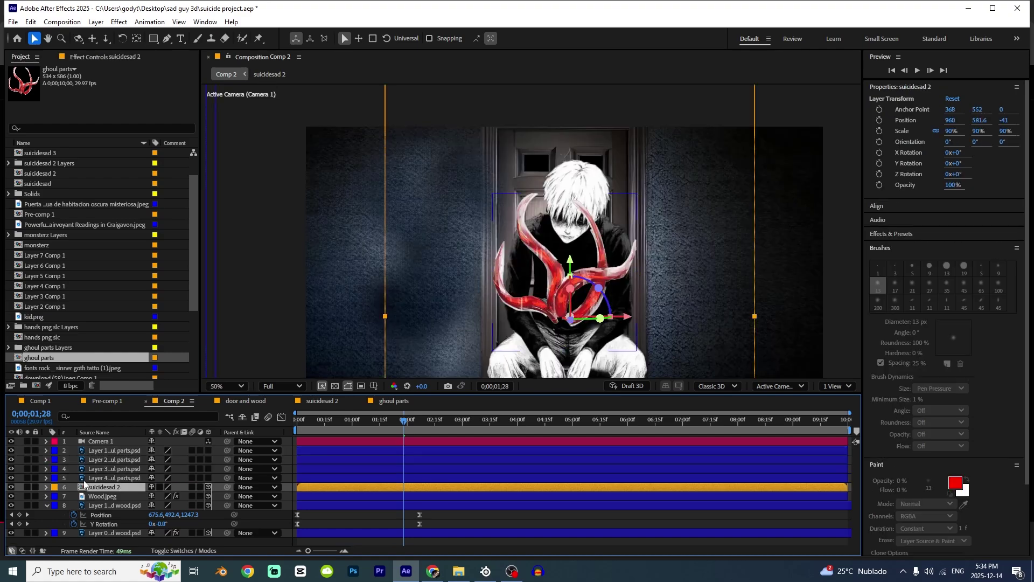
pyautogui.scroll(-2, 468, 344)
pyautogui.scroll(2, 467, 344)
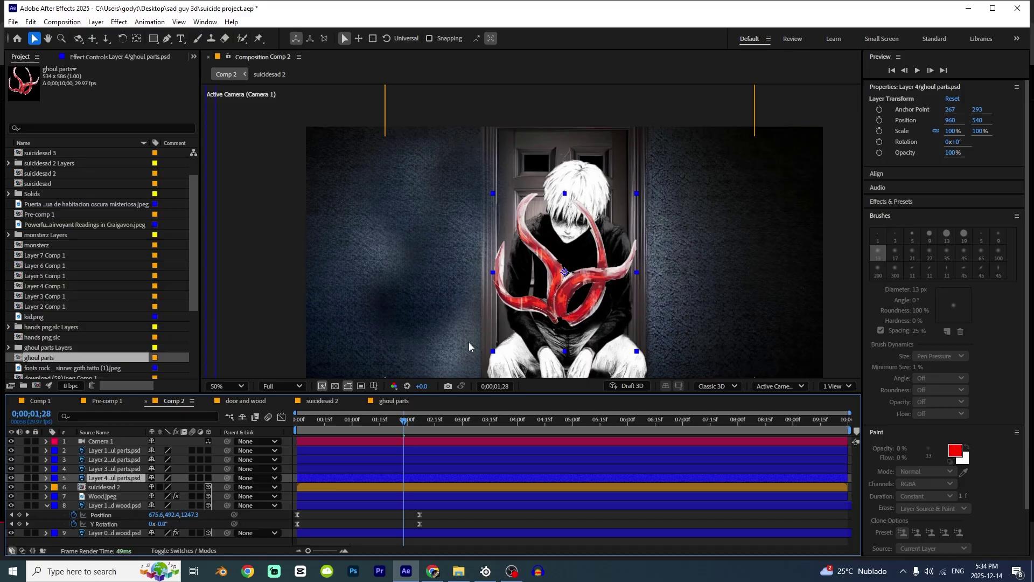
pyautogui.hotkey('ctrl', 'shift', 'c')
pyautogui.click(435, 289)
pyautogui.press('Return')
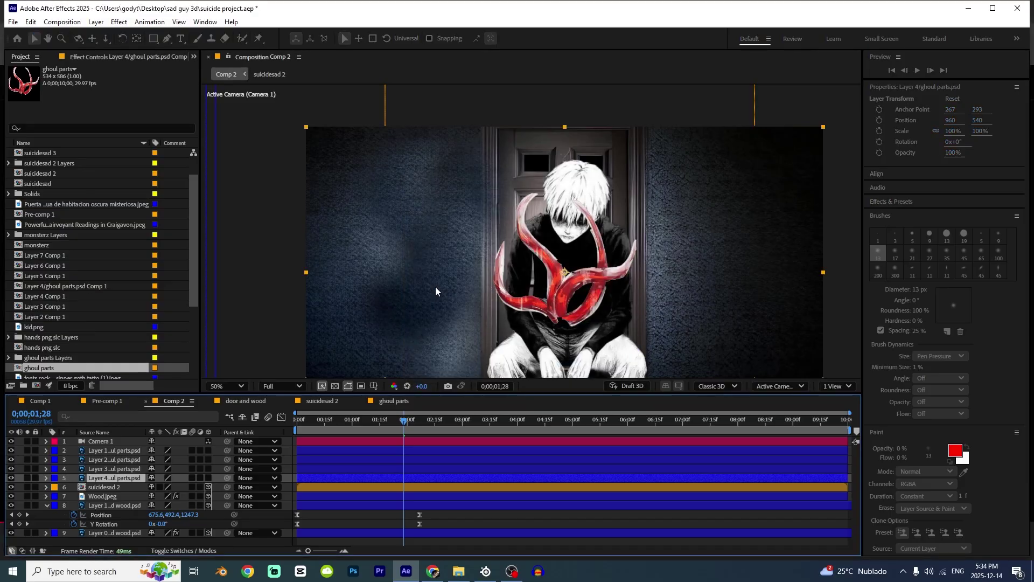
pyautogui.hotkey('ctrl', 'Up')
pyautogui.hotkey('ctrl', 'shift', 'c')
pyautogui.press('Return')
pyautogui.hotkey('ctrl', 'Up')
pyautogui.hotkey('ctrl', 'shift', 'c')
pyautogui.press('Return')
pyautogui.hotkey('ctrl', 'Up')
pyautogui.hotkey('ctrl', 'shift', 'c')
pyautogui.press('Return')
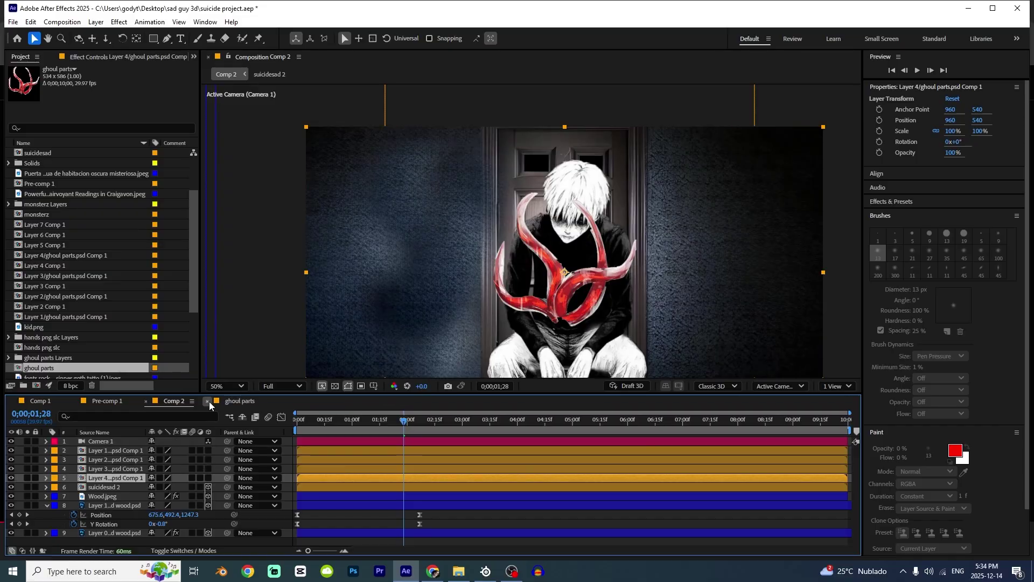
# - In the Layer 4 ghoul parts composition, place three Puppet pins at the tentacle's base, middle and tip
pyautogui.doubleClick(101, 480)
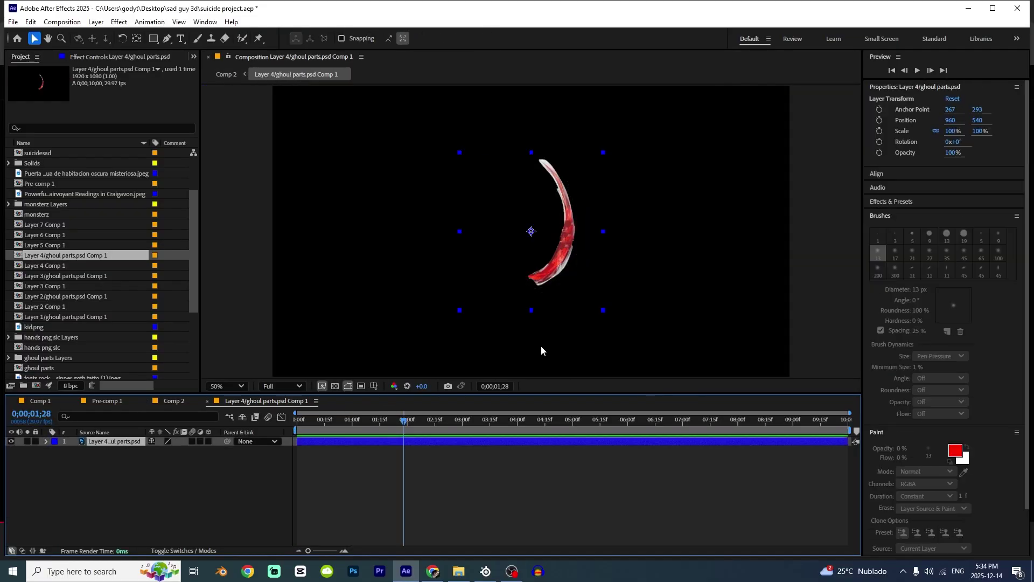
pyautogui.click(259, 39)
pyautogui.scroll(1, 465, 204)
pyautogui.moveTo(465, 204); pyautogui.dragTo(353, 216)
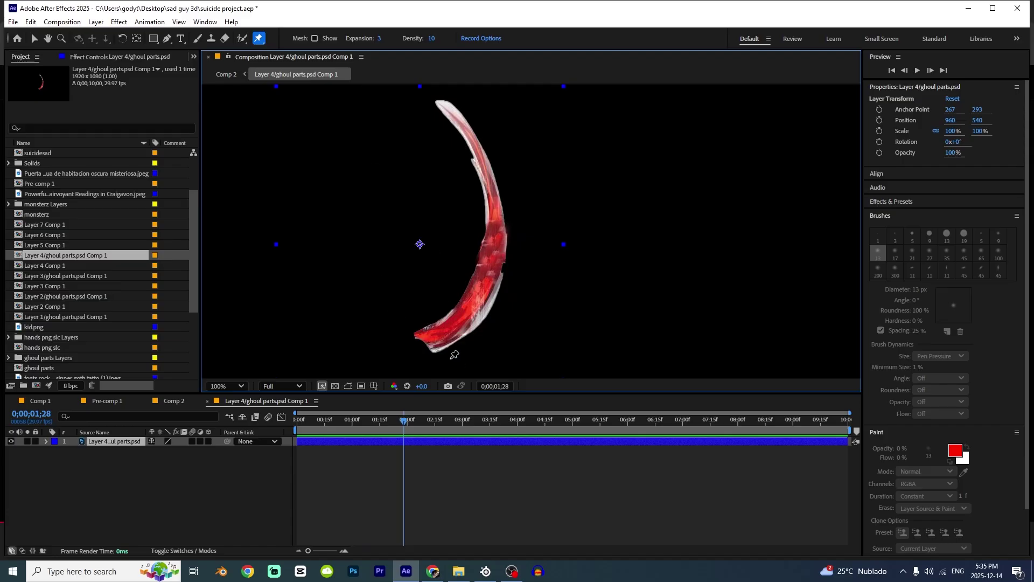
pyautogui.click(437, 334)
pyautogui.click(500, 239)
pyautogui.moveTo(445, 99); pyautogui.dragTo(431, 161)
pyautogui.click(429, 167)
# - Open the AutoSway script and apply its PuppetPinTool Mode to the pinned Layer 4 tentacle
pyautogui.click(205, 22)
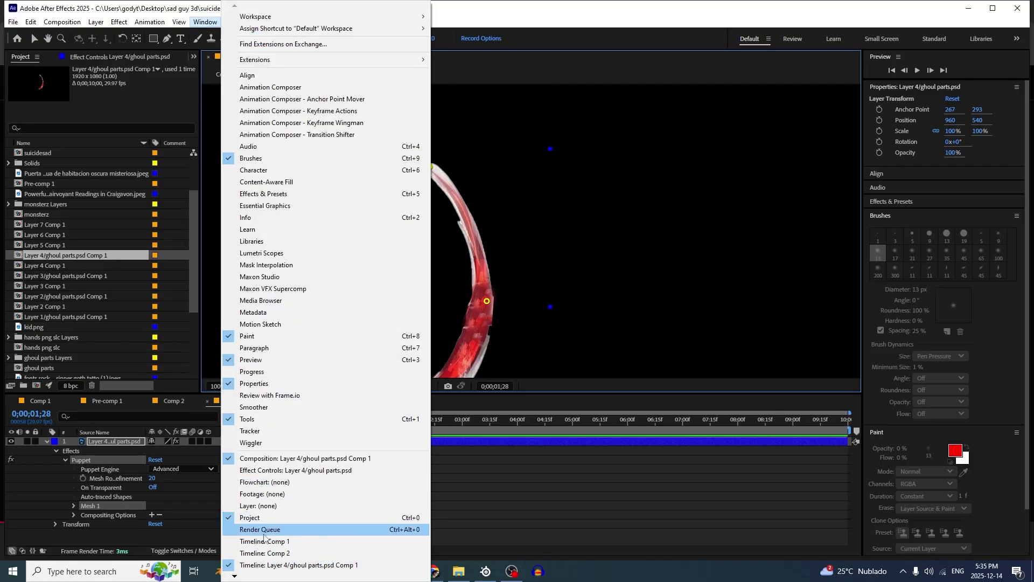
pyautogui.moveTo(239, 577)
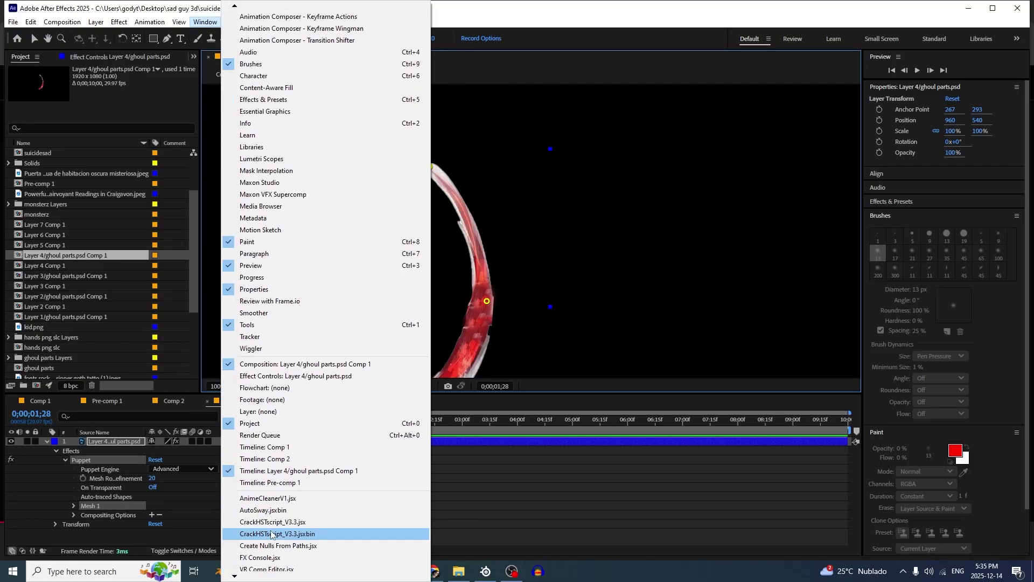
pyautogui.click(261, 511)
pyautogui.moveTo(217, 65); pyautogui.dragTo(823, 185)
pyautogui.moveTo(527, 313); pyautogui.dragTo(549, 247)
pyautogui.scroll(-1, 552, 255)
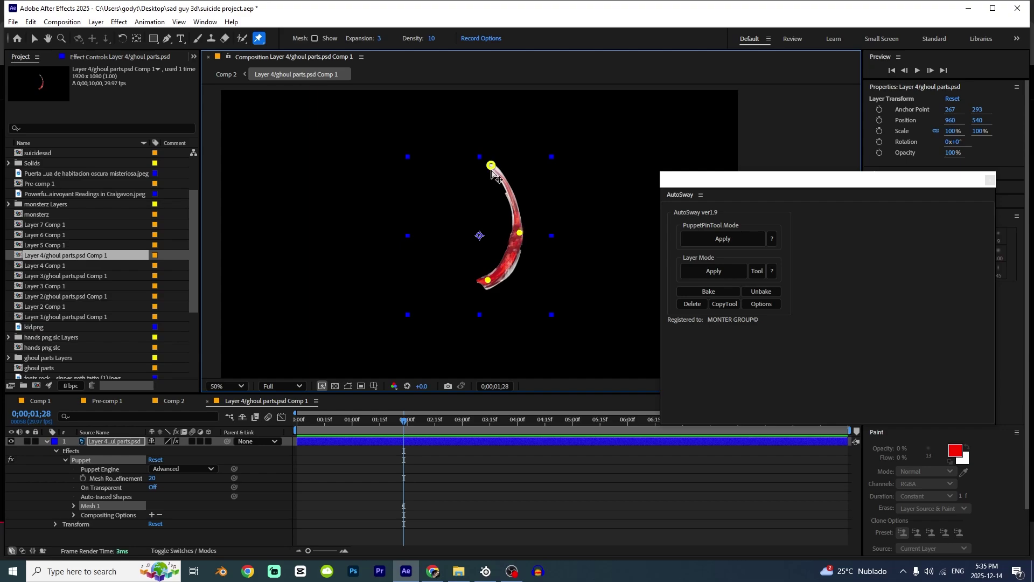
pyautogui.click(723, 238)
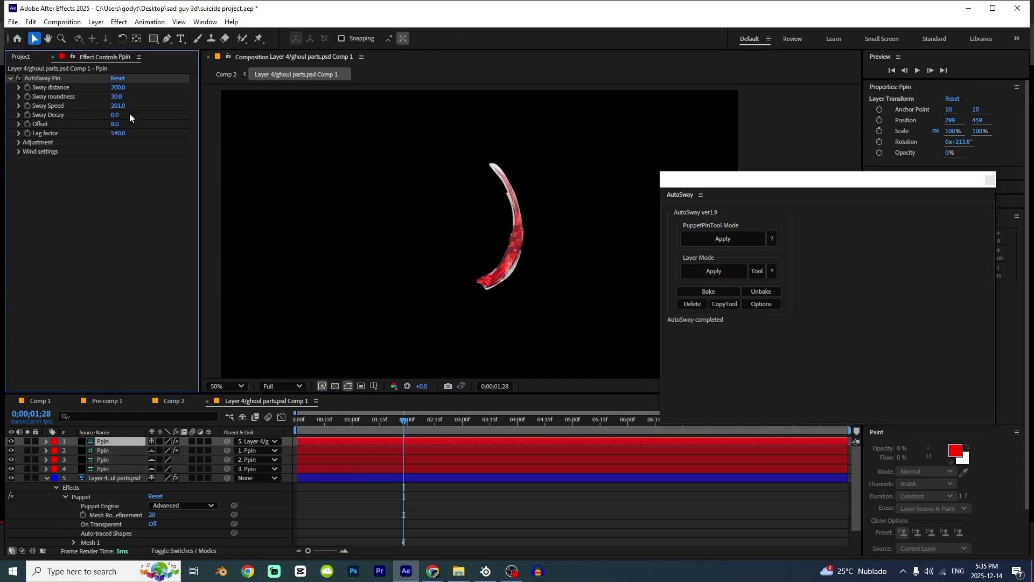
# - Set AutoSway Pin's Sway distance to 1726 and Sway Speed to 48, preview the sway and copy the effect for reuse
pyautogui.moveTo(125, 87); pyautogui.dragTo(171, 87)
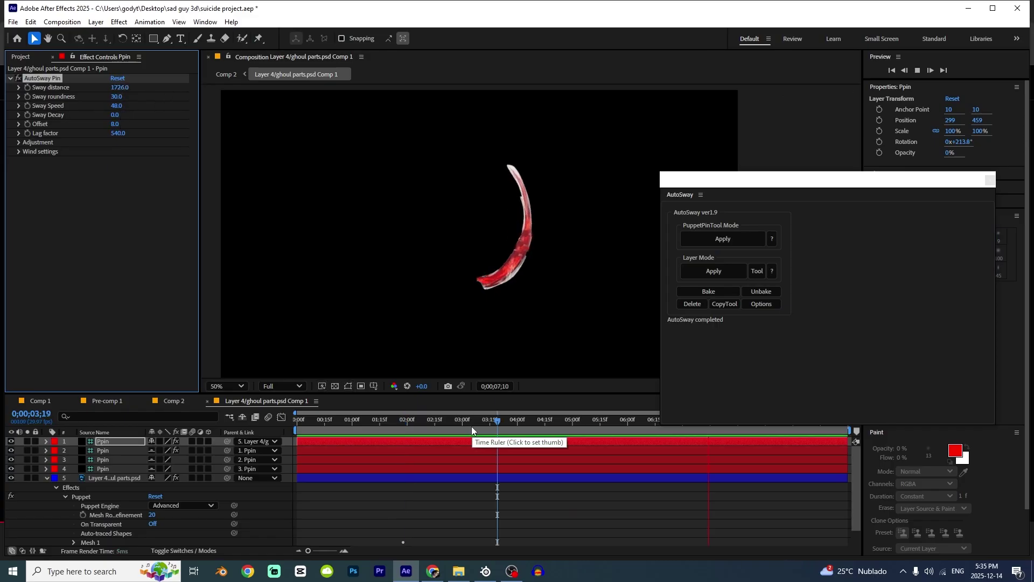
pyautogui.press('space')
pyautogui.click(57, 233)
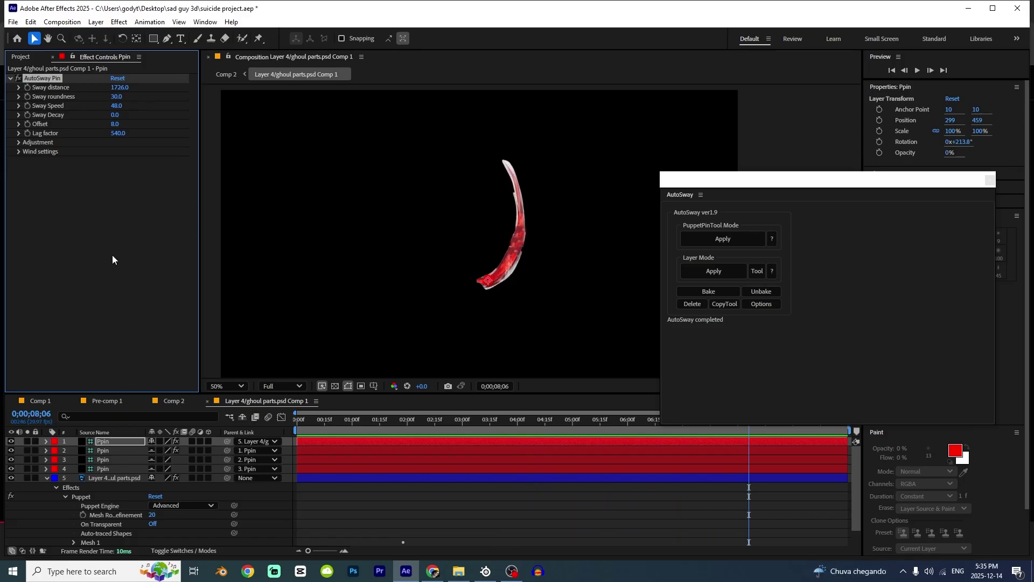
# - In the Layer 3 ghoul parts composition, place four Puppet pins along the tentacle and apply AutoSway with Sway distance 1726 and Sway Speed 48
pyautogui.click(174, 401)
pyautogui.doubleClick(87, 442)
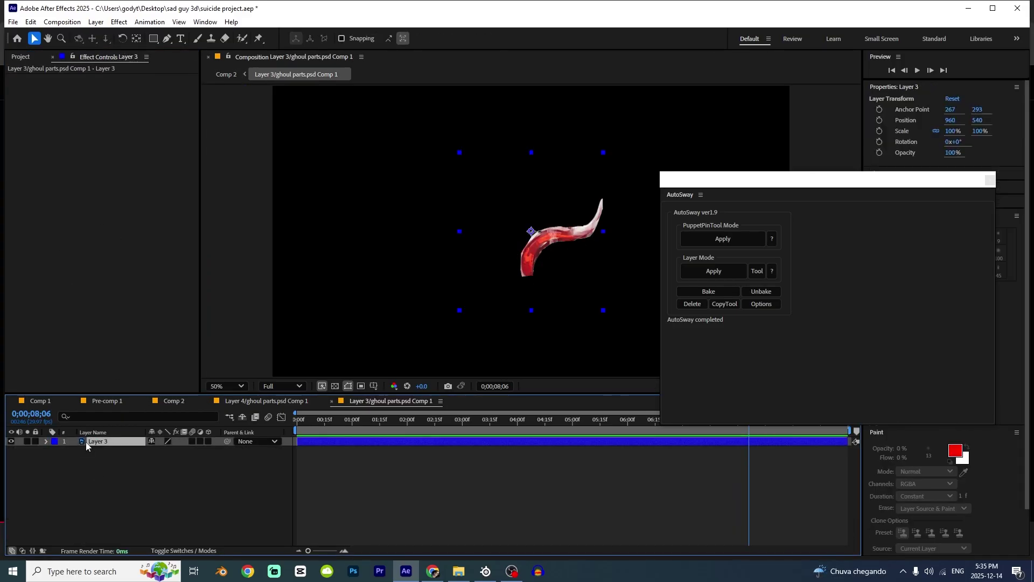
pyautogui.hotkey('ctrl', 'p')
pyautogui.click(484, 286)
pyautogui.click(505, 253)
pyautogui.click(548, 242)
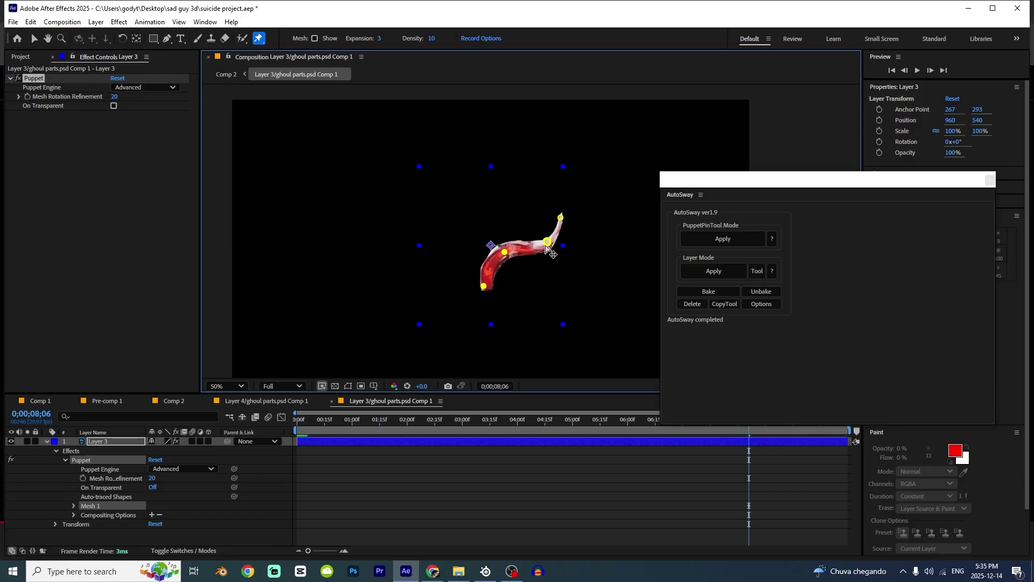
pyautogui.click(696, 240)
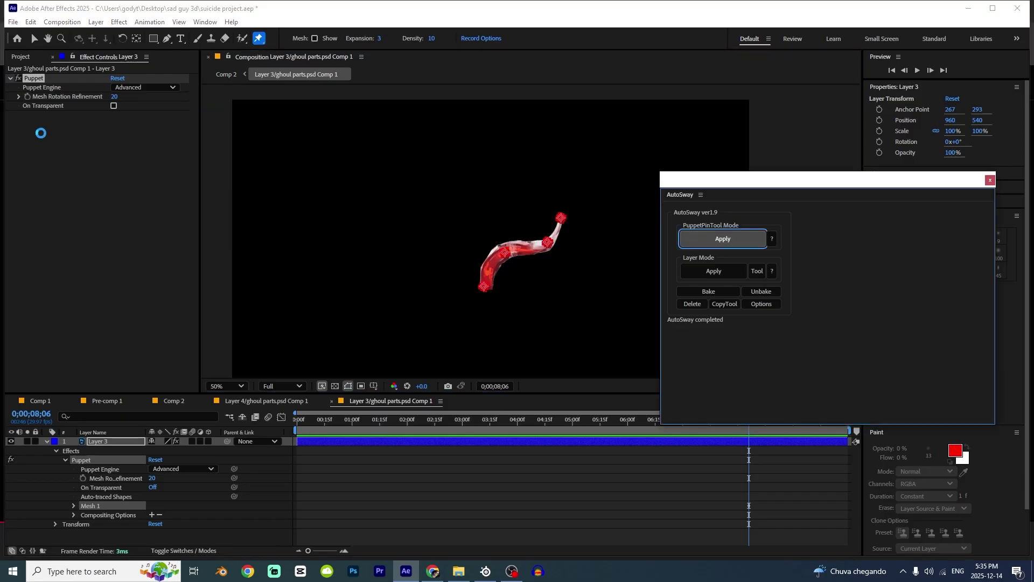
pyautogui.click(37, 80)
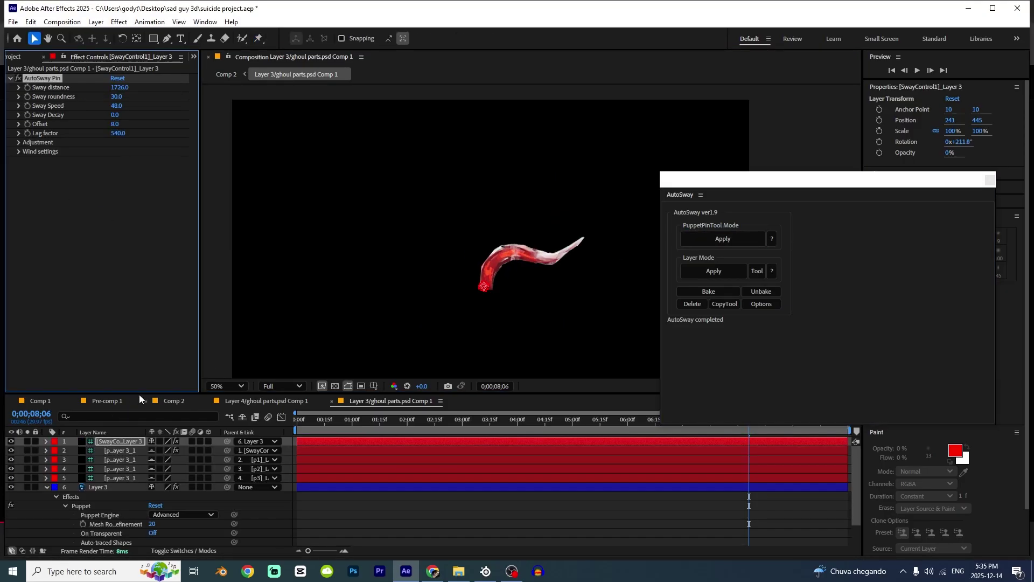
# - Open the Layer 2 ghoul parts composition and place Puppet pins along its tentacle from the base upward
pyautogui.click(37, 402)
pyautogui.doubleClick(141, 481)
pyautogui.click(260, 38)
pyautogui.moveTo(520, 273); pyautogui.dragTo(492, 280)
pyautogui.click(491, 280)
pyautogui.click(498, 238)
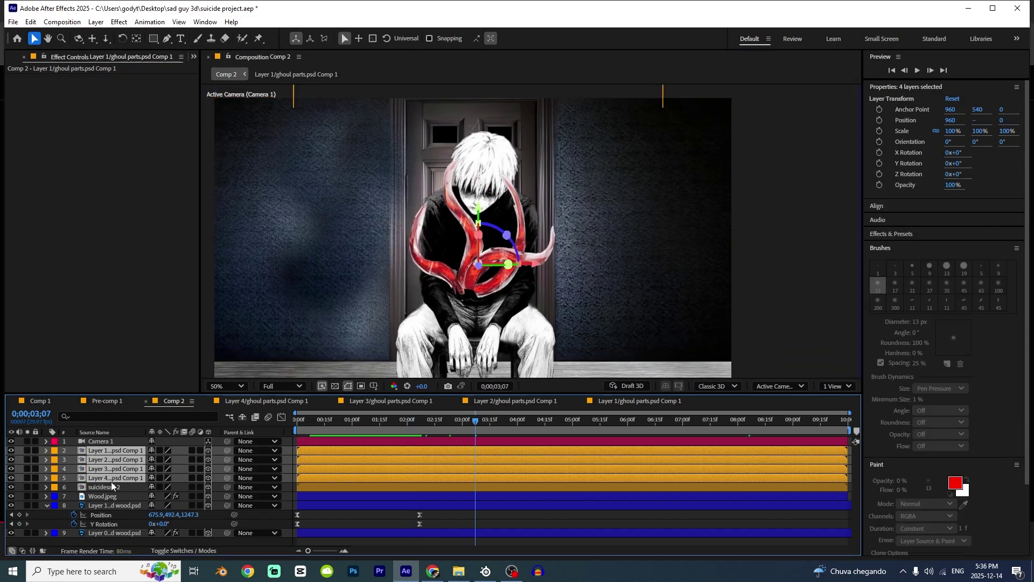
# - Arrange the tentacles behind the character, scaling Layer 1 to 81%, Layer 2 to 61% and Layer 3 to 73%, with mirrored copies at 51% and 44%
pyautogui.moveTo(210, 468); pyautogui.dragTo(196, 467)
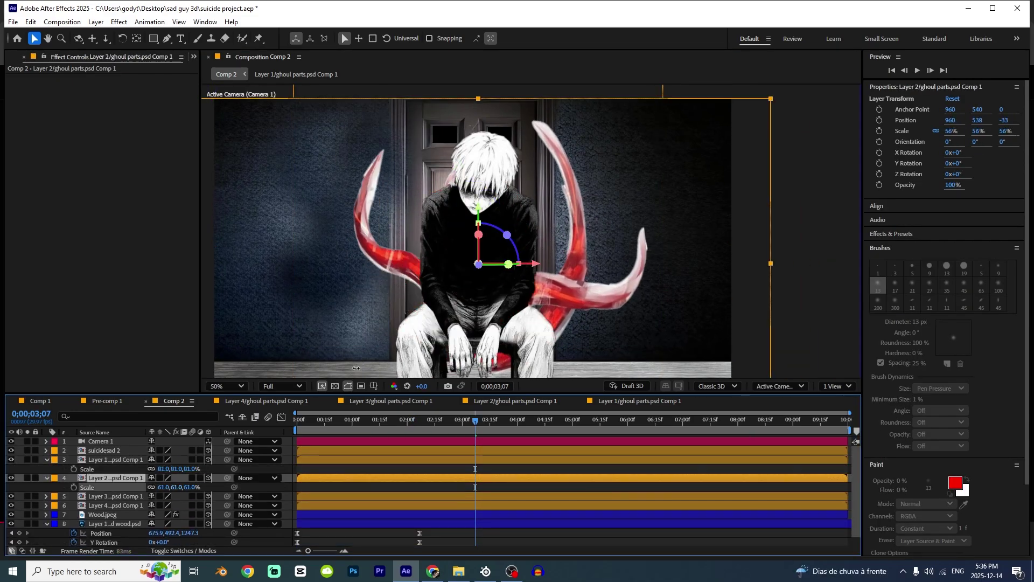
pyautogui.moveTo(161, 533); pyautogui.dragTo(182, 533)
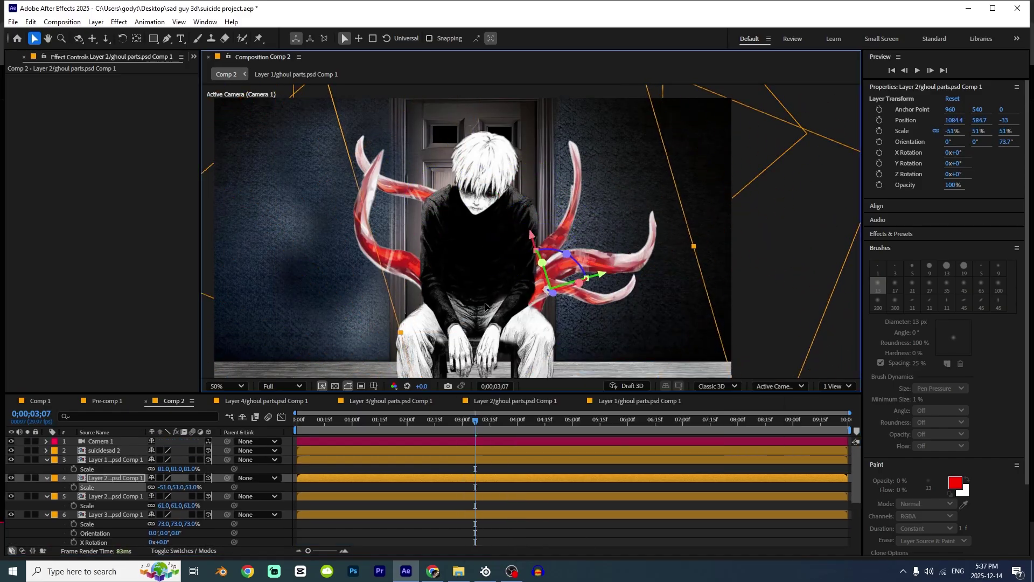
pyautogui.moveTo(571, 226); pyautogui.dragTo(496, 189)
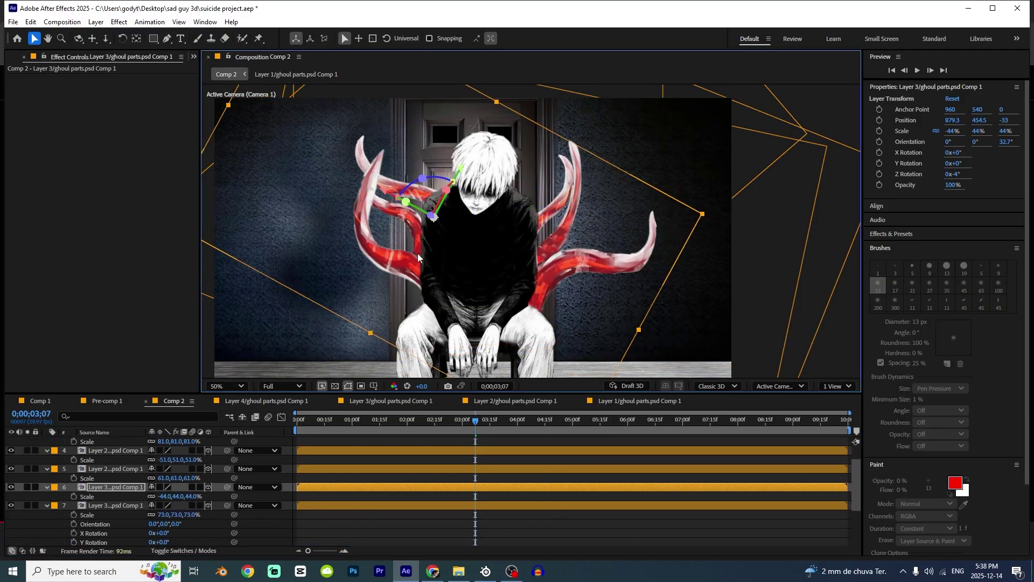
# - Reposition the mirrored 44% Layer 3 tentacle beside the character's shoulder, check the larger Layer 3 copy's visibility and preview the sway
pyautogui.moveTo(418, 253); pyautogui.dragTo(439, 216)
pyautogui.moveTo(423, 420); pyautogui.dragTo(319, 440)
pyautogui.click(11, 507)
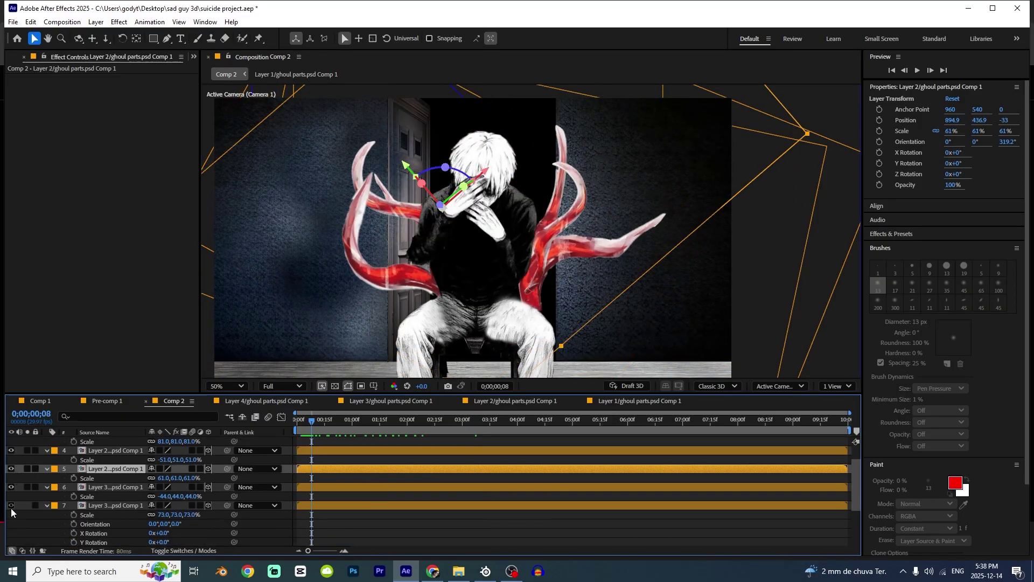
pyautogui.click(12, 512)
pyautogui.press('space')
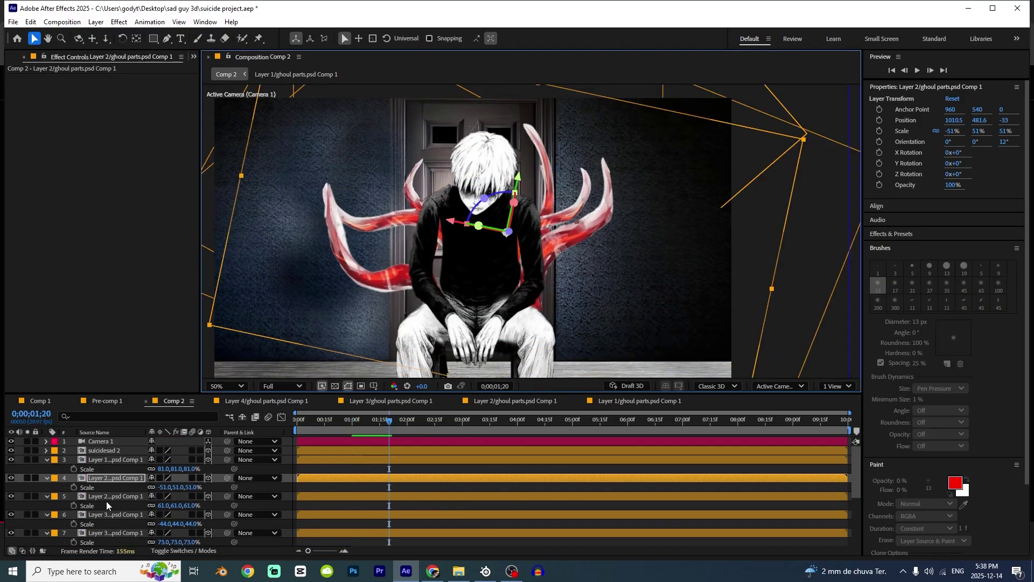
# - Move a tentacle slightly down on the open side of the door, preview the sway and collapse the layers' displayed properties
pyautogui.click(115, 505)
pyautogui.moveTo(556, 224); pyautogui.dragTo(565, 240)
pyautogui.press('space')
pyautogui.scroll(5, 111, 490)
pyautogui.moveTo(513, 418); pyautogui.dragTo(315, 421)
pyautogui.press('u')
# - Identify the tentacle layers by toggling their visibility, adjust the mirrored Layer 3 tentacle's position and rotation, and preview it
pyautogui.scroll(-2, 407, 314)
pyautogui.scroll(2, 408, 314)
pyautogui.click(115, 478)
pyautogui.click(11, 479)
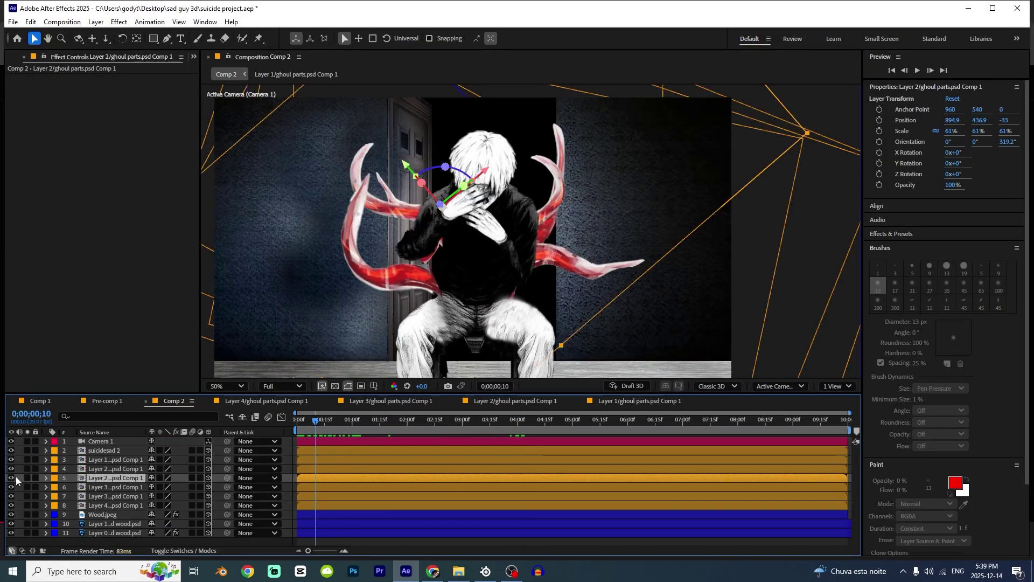
pyautogui.click(11, 496)
pyautogui.click(116, 487)
pyautogui.press('space')
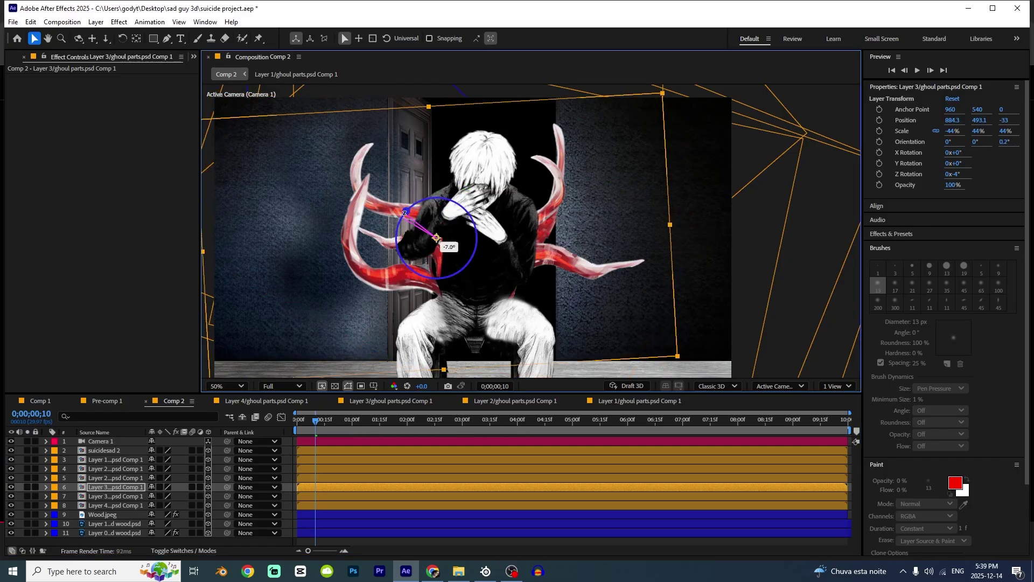
pyautogui.press('space')
# - Return to the start of Comp 2, select Camera 1 and close the four open ghoul parts compositions
pyautogui.scroll(-2, 461, 317)
pyautogui.moveTo(478, 420); pyautogui.dragTo(295, 422)
pyautogui.click(128, 442)
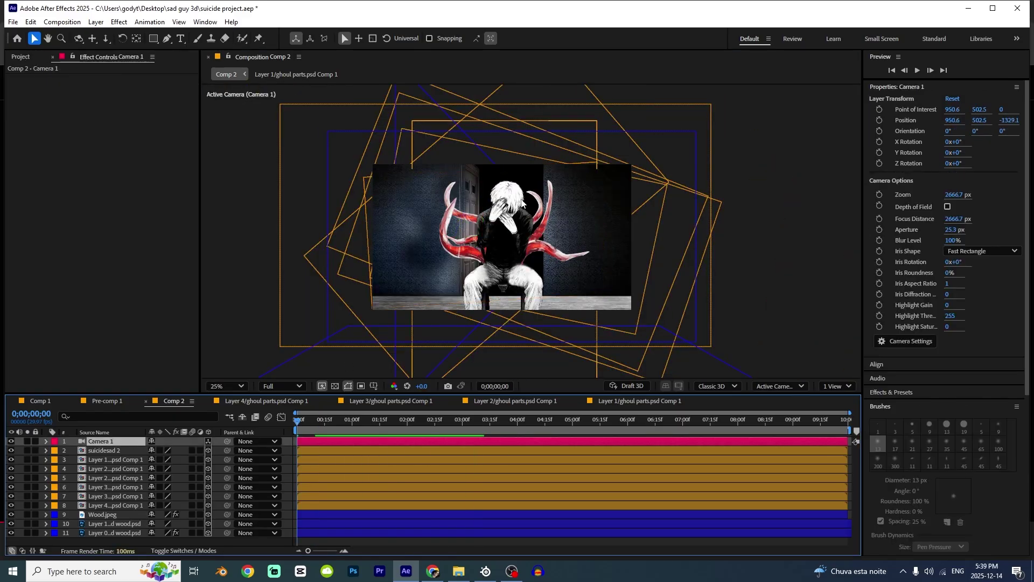
pyautogui.click(209, 400)
pyautogui.click(209, 401)
pyautogui.click(209, 401)
pyautogui.click(209, 401)
# - At 0;00;00;00, set keyframes for Camera 1's Point of Interest, Position and Z Rotation
pyautogui.press('p')
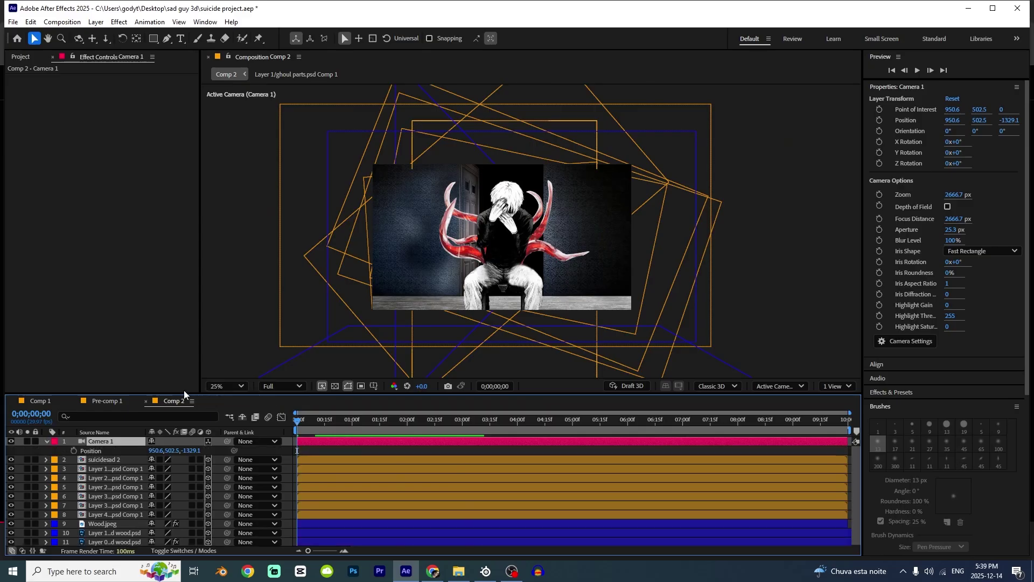
pyautogui.hotkey('shift', 'a')
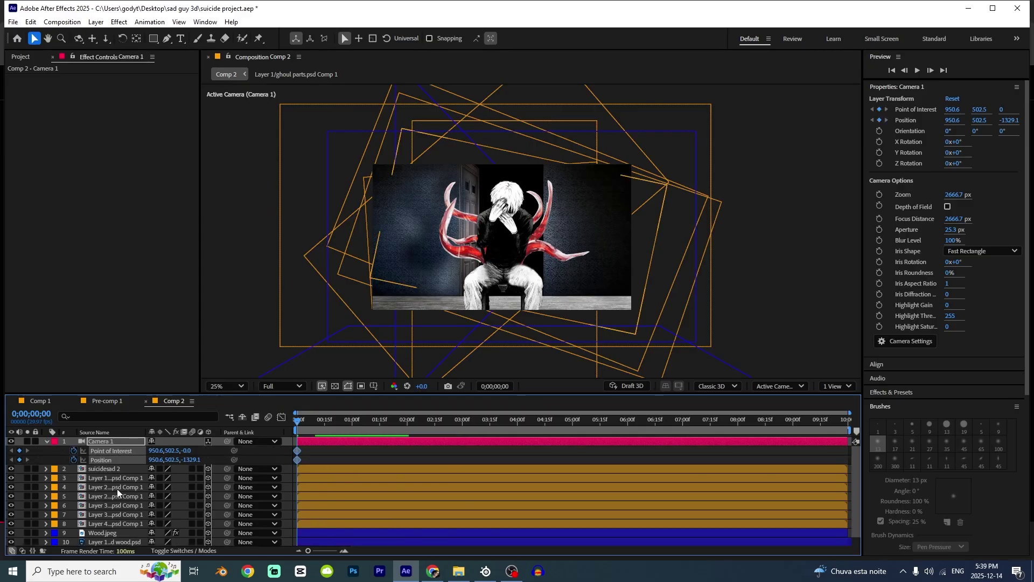
pyautogui.hotkey('shift', 'r')
pyautogui.click(74, 496)
pyautogui.press('u')
pyautogui.press('u')
pyautogui.press('u')
# - Move the camera keyframes to about 0;00;02;10 and push the camera in to Position 951.8, 480.3, -939 at the start
pyautogui.moveTo(297, 469); pyautogui.dragTo(426, 469)
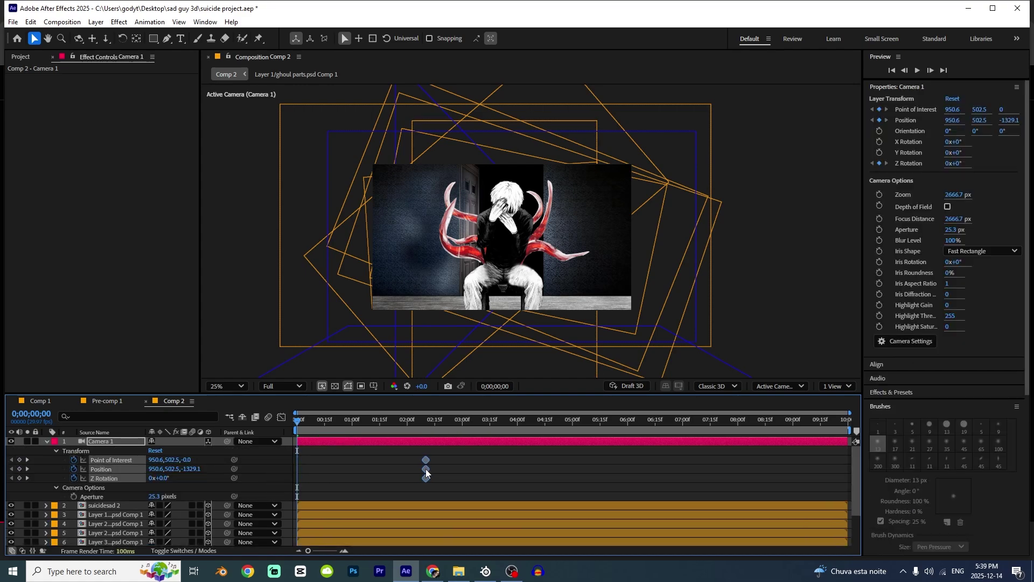
pyautogui.click(453, 465)
pyautogui.press('c')
pyautogui.press('c')
pyautogui.press('c')
pyautogui.moveTo(507, 212); pyautogui.dragTo(504, 223)
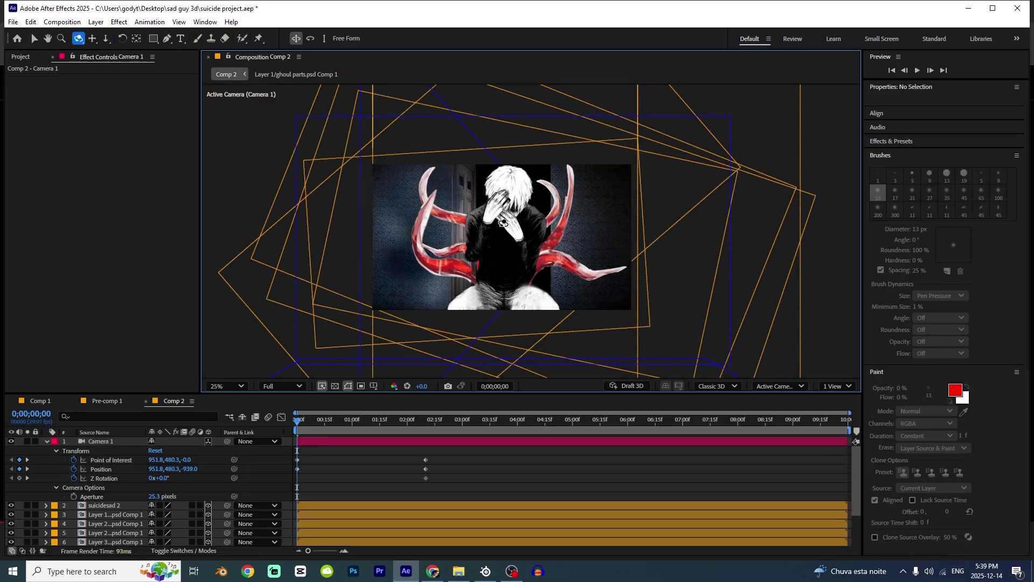
# - At the start, push the camera Position to -672 in depth and raise it to frame the door above the character's head
pyautogui.moveTo(191, 469); pyautogui.dragTo(504, 345)
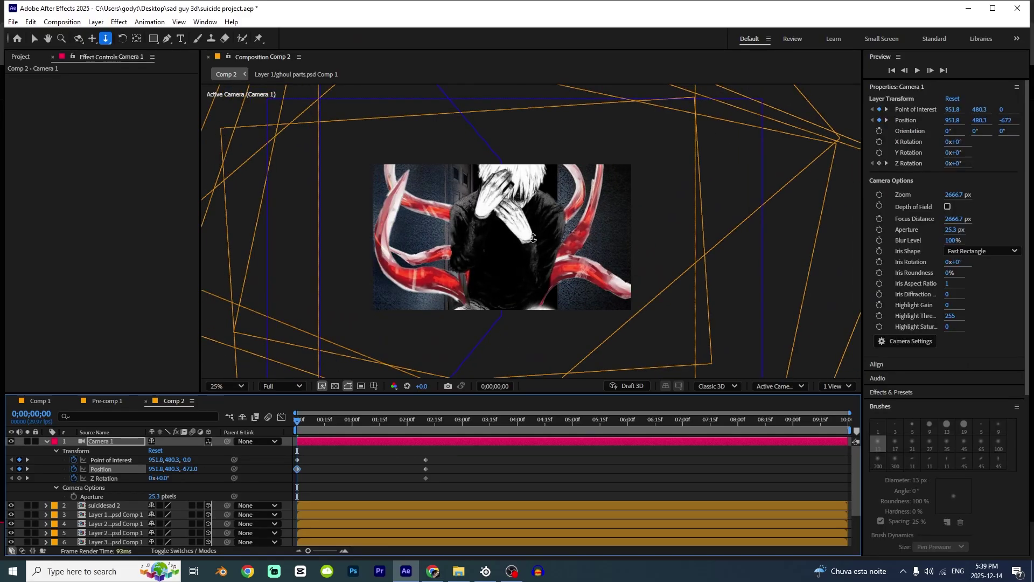
pyautogui.moveTo(520, 232); pyautogui.dragTo(520, 392)
pyautogui.press('c')
pyautogui.moveTo(515, 272); pyautogui.dragTo(533, 81)
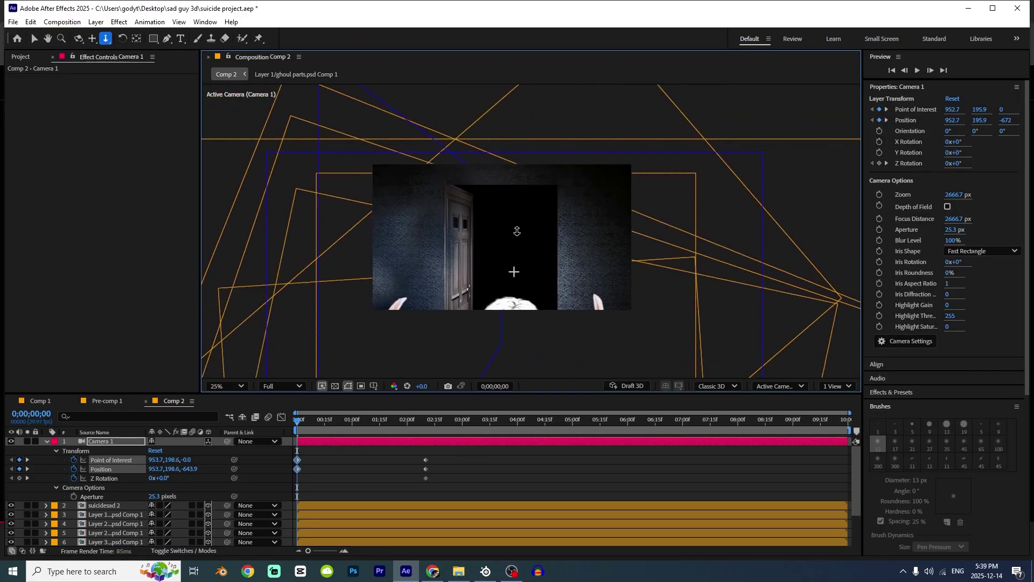
# - Replace the later camera keyframes with a door close-up at 0;00;01;18, and start from Position 982.3, 282, 800.5 with Z Rotation 34°
pyautogui.moveTo(443, 485); pyautogui.dragTo(404, 446)
pyautogui.press('Delete')
pyautogui.click(74, 479)
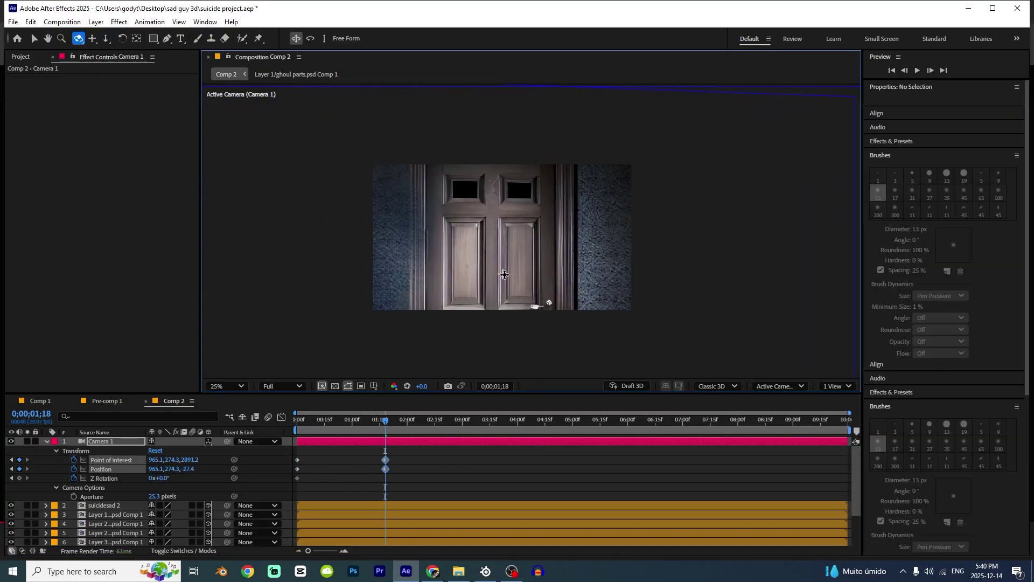
pyautogui.click(467, 494)
pyautogui.moveTo(406, 421); pyautogui.dragTo(297, 421)
# - Ease the camera keyframes, reshape their speed curve, preview the move and place the end keyframes at 0;00;02;15
pyautogui.moveTo(426, 500); pyautogui.dragTo(291, 451)
pyautogui.click(281, 417)
pyautogui.moveTo(330, 485); pyautogui.dragTo(293, 550)
pyautogui.click(313, 521)
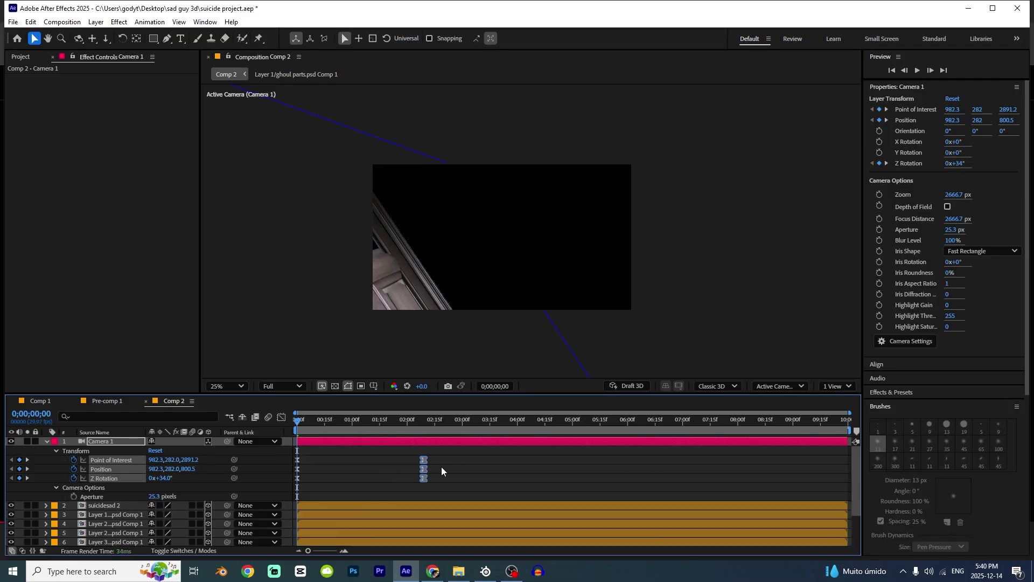
pyautogui.moveTo(442, 467); pyautogui.dragTo(443, 467)
pyautogui.press('space')
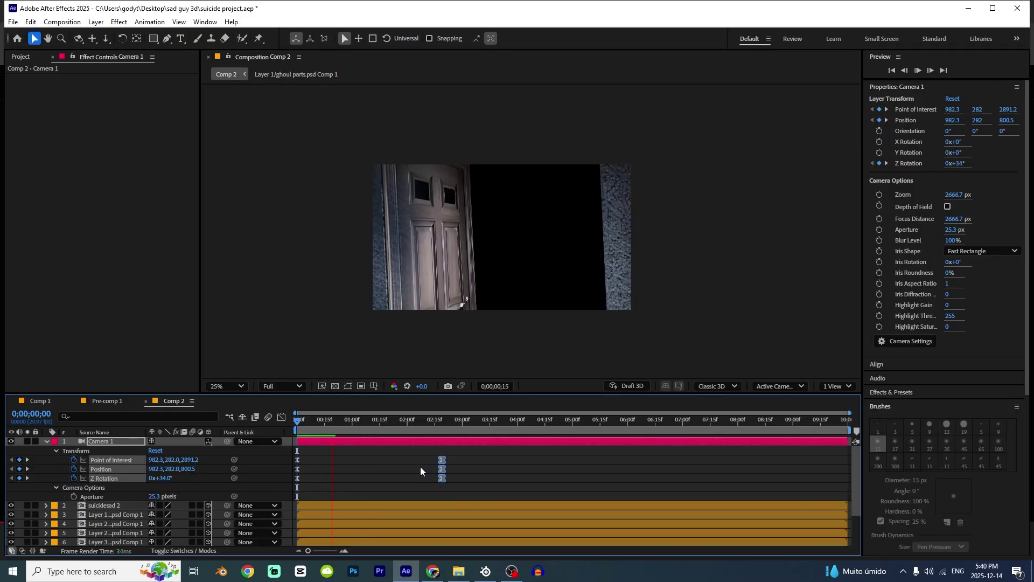
pyautogui.press('space')
pyautogui.moveTo(440, 463); pyautogui.dragTo(435, 463)
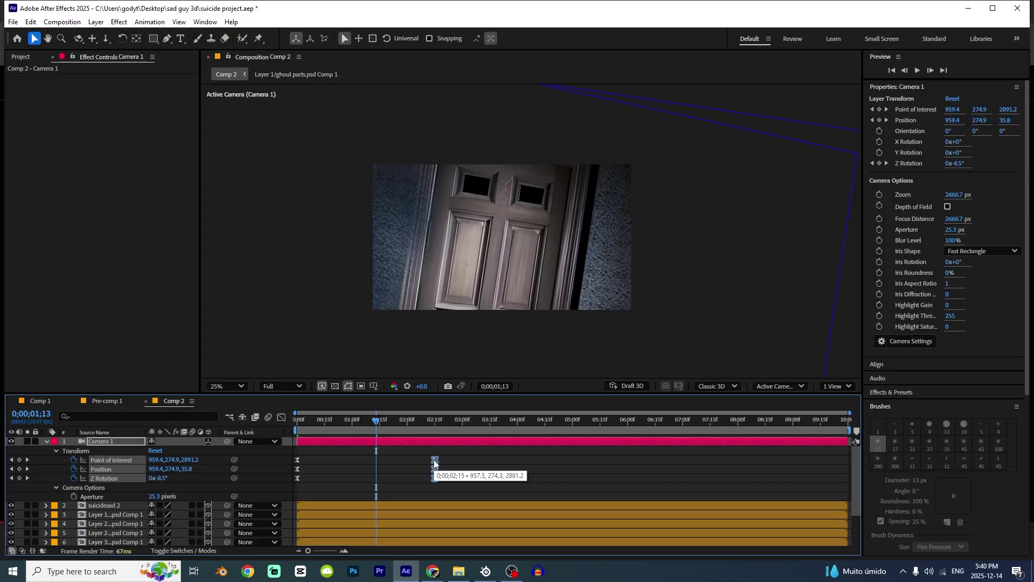
# - Add a 3D null starting at 0;00;01;13 by splitting off its earlier part, and parent Camera 1 to it
pyautogui.hotkey('ctrl', 'alt', 'shift', 'y')
pyautogui.hotkey('ctrl', 'shift', 'd')
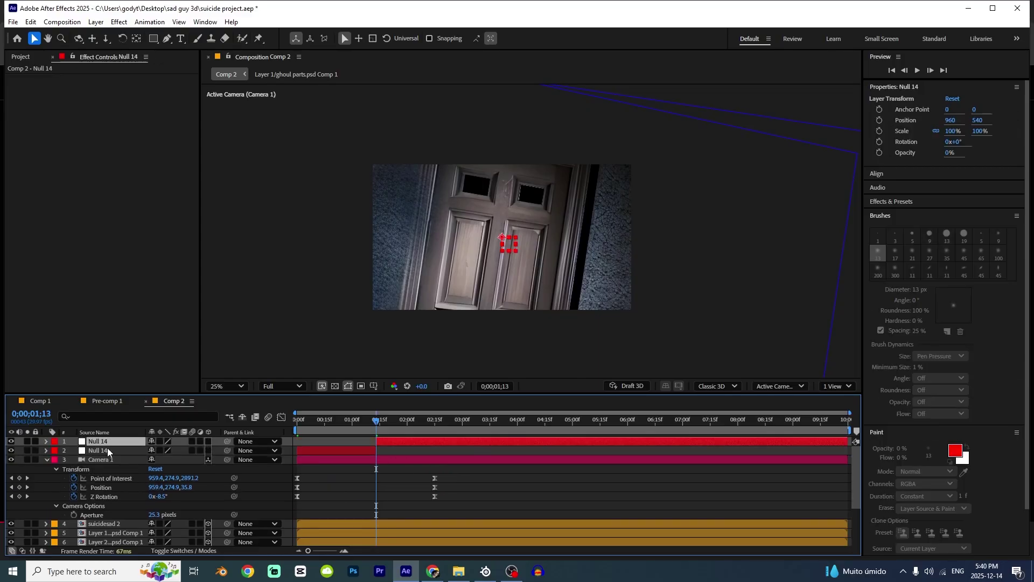
pyautogui.click(116, 451)
pyautogui.press('Delete')
pyautogui.moveTo(226, 452); pyautogui.dragTo(117, 442)
# - Set Position and Orientation keyframes on Null 14 at 0;00;01;13 and show only its animated properties
pyautogui.press('p')
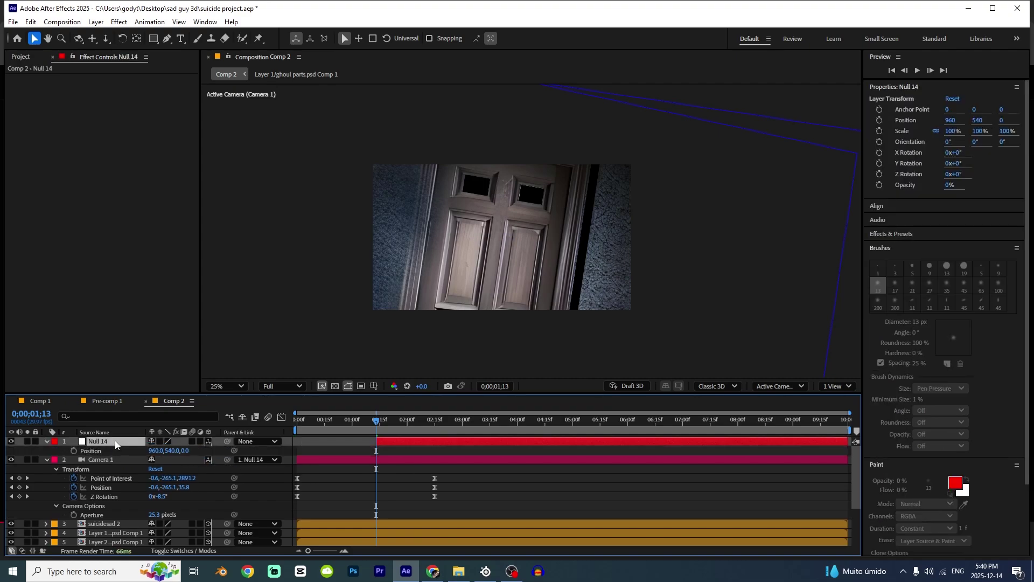
pyautogui.hotkey('shift', 'r')
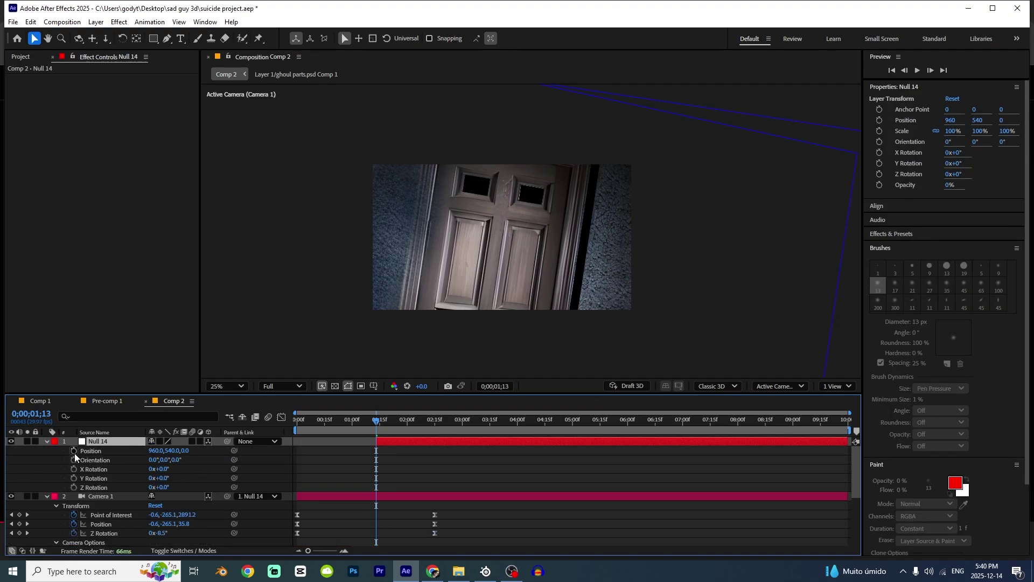
pyautogui.click(74, 451)
pyautogui.click(73, 460)
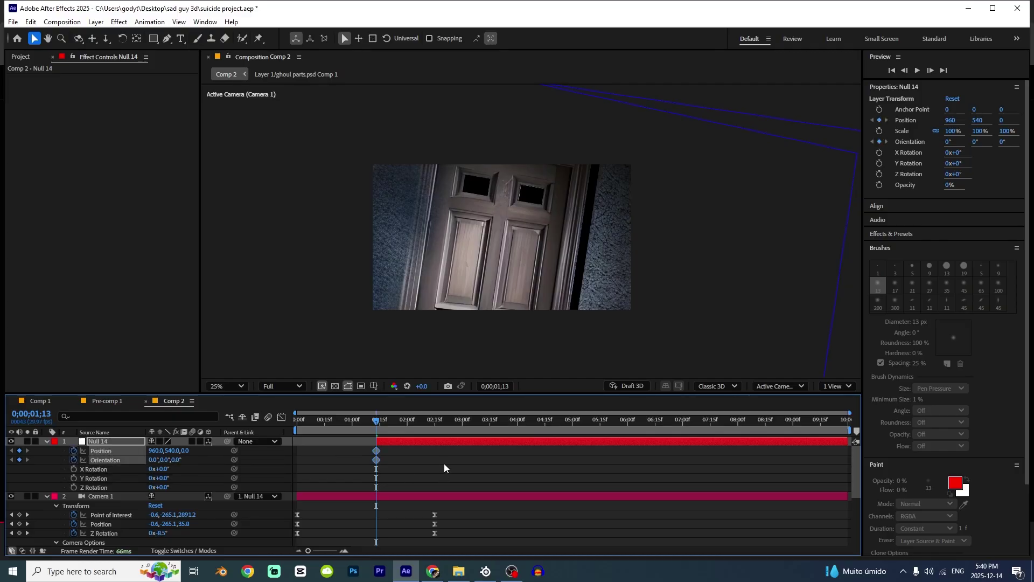
pyautogui.press('u')
pyautogui.press('u')
# - At 0;00;03;15, set Null 14's Position to 930, 764, -1191 and its Z Orientation to 12° to reveal the seated character
pyautogui.moveTo(459, 422); pyautogui.dragTo(490, 422)
pyautogui.click(466, 469)
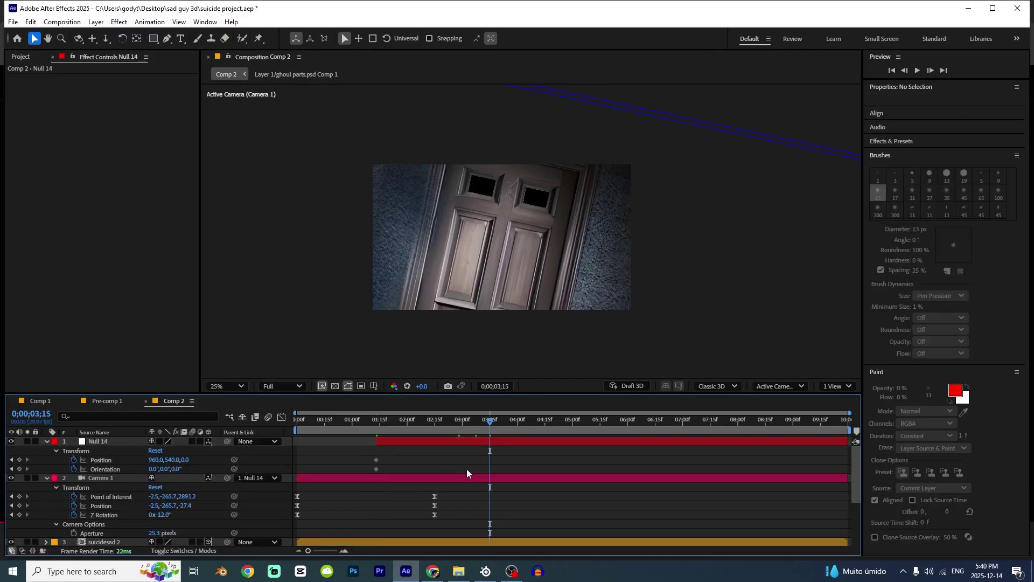
pyautogui.moveTo(174, 468); pyautogui.dragTo(134, 458)
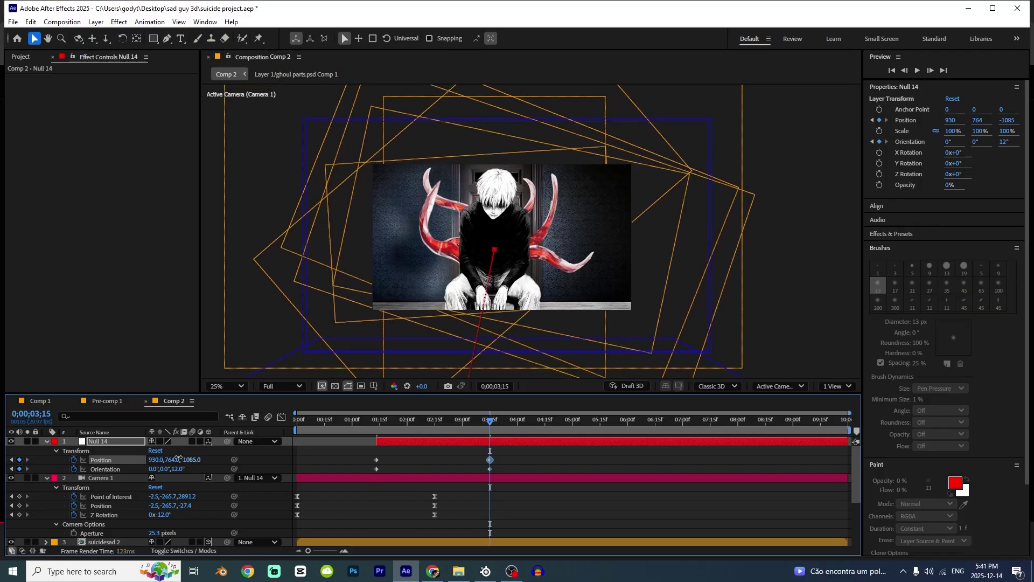
# - Apply Easy Ease to Null 14's keyframes and sharpen their speed curve in the Graph Editor
pyautogui.moveTo(509, 475); pyautogui.dragTo(344, 458)
pyautogui.press('F9')
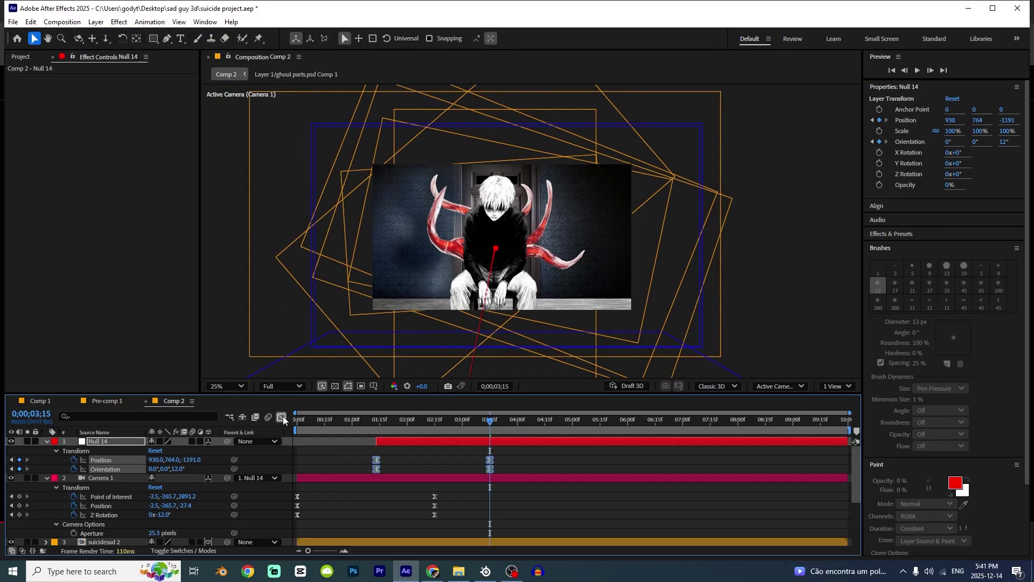
pyautogui.click(282, 417)
pyautogui.moveTo(395, 504); pyautogui.dragTo(419, 519)
pyautogui.moveTo(517, 500); pyautogui.dragTo(444, 520)
pyautogui.click(364, 420)
pyautogui.moveTo(338, 430); pyautogui.dragTo(390, 426)
pyautogui.click(281, 417)
# - Retime Null 14 by adjusting its end keyframes and sliding the layer earlier, and preview the camera pull-back
pyautogui.moveTo(490, 460); pyautogui.dragTo(480, 460)
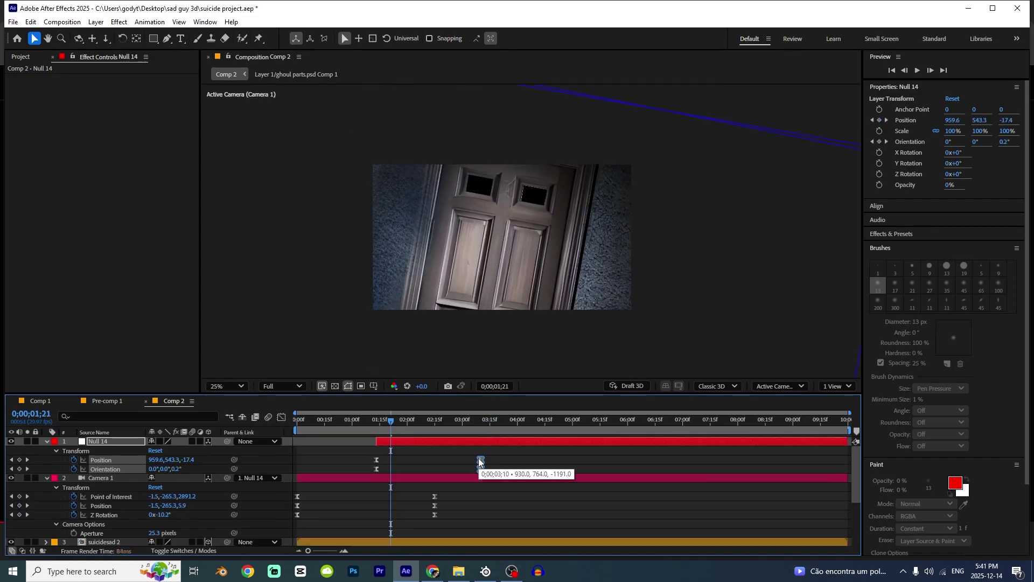
pyautogui.moveTo(426, 441); pyautogui.dragTo(407, 441)
pyautogui.moveTo(352, 421); pyautogui.dragTo(451, 442)
pyautogui.moveTo(474, 454); pyautogui.dragTo(456, 474)
pyautogui.moveTo(462, 465); pyautogui.dragTo(481, 466)
pyautogui.moveTo(426, 442); pyautogui.dragTo(412, 442)
pyautogui.press('space')
# - Add a second null partway through the pull-back, make it 3D and parent Null 14 to it
pyautogui.click(432, 422)
pyautogui.hotkey('ctrl', 'alt', 'shift', 'y')
pyautogui.click(209, 442)
pyautogui.moveTo(227, 450); pyautogui.dragTo(99, 444)
# - Keyframe the second null's Position and Orientation, and at 0;00;03;21 set Position 960, 519, 135 and Orientation 2°, 0°, 2°
pyautogui.press('p')
pyautogui.hotkey('shift', 'r')
pyautogui.click(73, 450)
pyautogui.click(74, 460)
pyautogui.moveTo(432, 422); pyautogui.dragTo(501, 422)
pyautogui.moveTo(152, 460); pyautogui.dragTo(259, 451)
pyautogui.moveTo(173, 451); pyautogui.dragTo(163, 451)
# - Ease Null 15's keyframes, reshape their speed curve into a sharper peak and slide the layer slightly earlier
pyautogui.moveTo(521, 467); pyautogui.dragTo(420, 447)
pyautogui.press('F9')
pyautogui.click(282, 417)
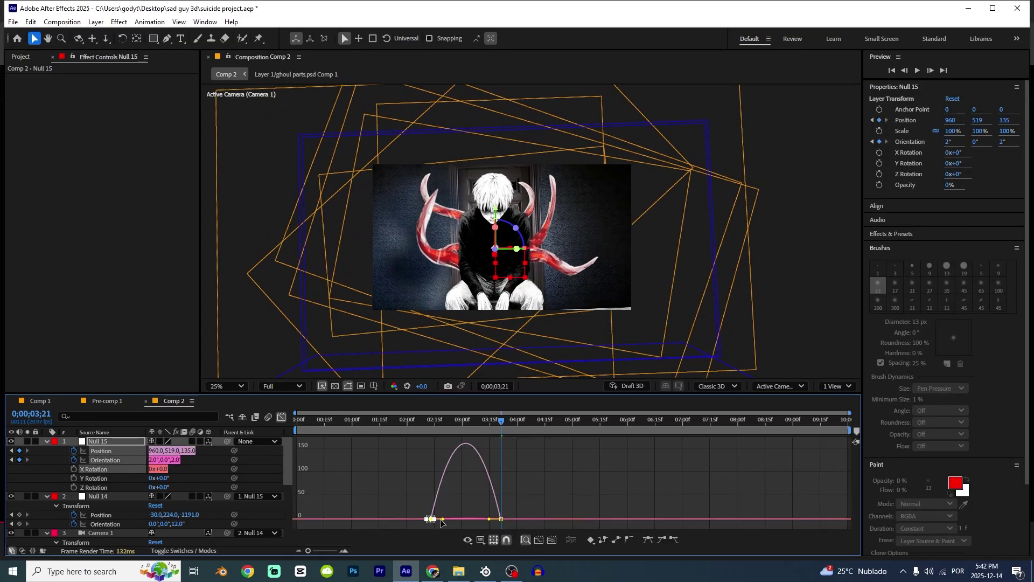
pyautogui.moveTo(455, 520); pyautogui.dragTo(485, 520)
pyautogui.moveTo(478, 520); pyautogui.dragTo(450, 520)
pyautogui.click(425, 421)
pyautogui.click(281, 417)
pyautogui.moveTo(470, 442); pyautogui.dragTo(455, 442)
# - Add a third 3D null shortly after 3 seconds, parent Null 15 to it and set its initial Position and Orientation keyframes
pyautogui.click(472, 420)
pyautogui.hotkey('ctrl', 'alt', 'shift', 'y')
pyautogui.moveTo(227, 451); pyautogui.dragTo(81, 441)
pyautogui.press('p')
pyautogui.hotkey('shift', 'r')
pyautogui.click(74, 451)
pyautogui.click(73, 460)
# - At about 0;00;04;15, change Null 16's Position and Orientation to create a further camera drift
pyautogui.moveTo(471, 421); pyautogui.dragTo(545, 422)
pyautogui.moveTo(176, 460); pyautogui.dragTo(147, 450)
pyautogui.click(176, 479)
# - Ease Null 16's keyframes, pull their speed curve into a sharp central peak and preview the movement
pyautogui.moveTo(558, 481); pyautogui.dragTo(459, 447)
pyautogui.press('F9')
pyautogui.click(281, 417)
pyautogui.moveTo(484, 519); pyautogui.dragTo(500, 519)
pyautogui.moveTo(532, 519); pyautogui.dragTo(521, 520)
pyautogui.click(469, 421)
pyautogui.press('space')
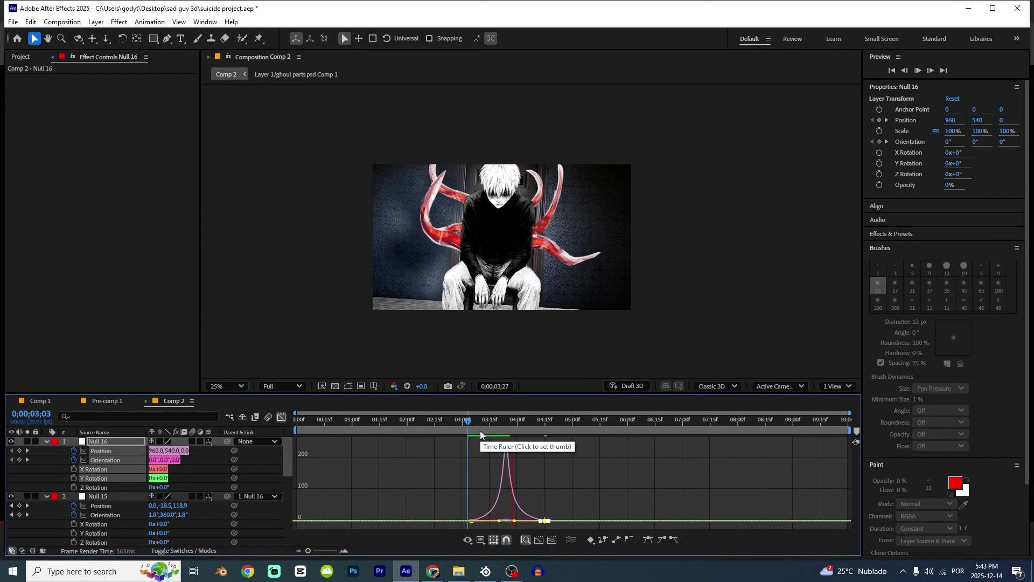
# - Slide Null 16 slightly earlier, adjust its end Position, set its end Z Orientation to 355° and preview the result
pyautogui.click(281, 417)
pyautogui.moveTo(506, 442); pyautogui.dragTo(538, 421)
pyautogui.moveTo(170, 450); pyautogui.dragTo(157, 450)
pyautogui.click(178, 460)
pyautogui.write('355')
pyautogui.press('Return')
pyautogui.click(446, 422)
pyautogui.press('space')
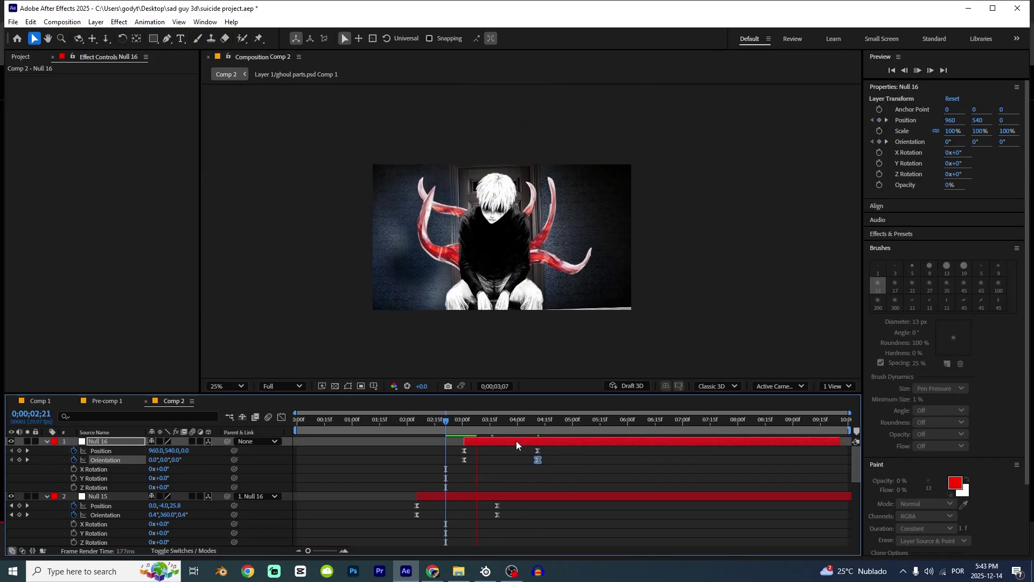
# - Nudge Null 16 earlier, end the work area just after 4 seconds and preview the whole camera animation from the start
pyautogui.moveTo(516, 441); pyautogui.dragTo(515, 441)
pyautogui.click(520, 422)
pyautogui.press('n')
pyautogui.press('space')
pyautogui.click(297, 421)
pyautogui.press('space')
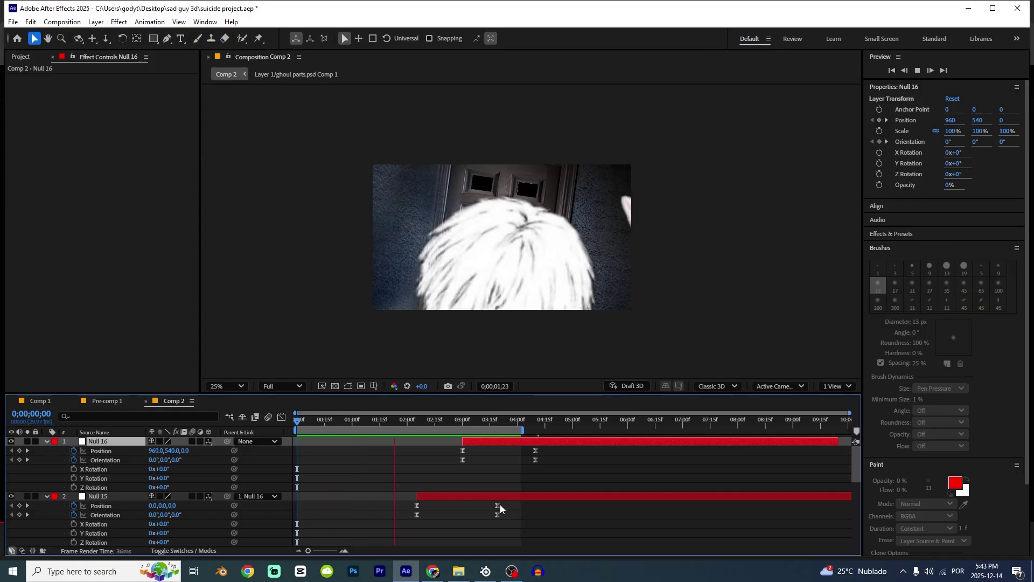
pyautogui.moveTo(330, 419); pyautogui.dragTo(433, 438)
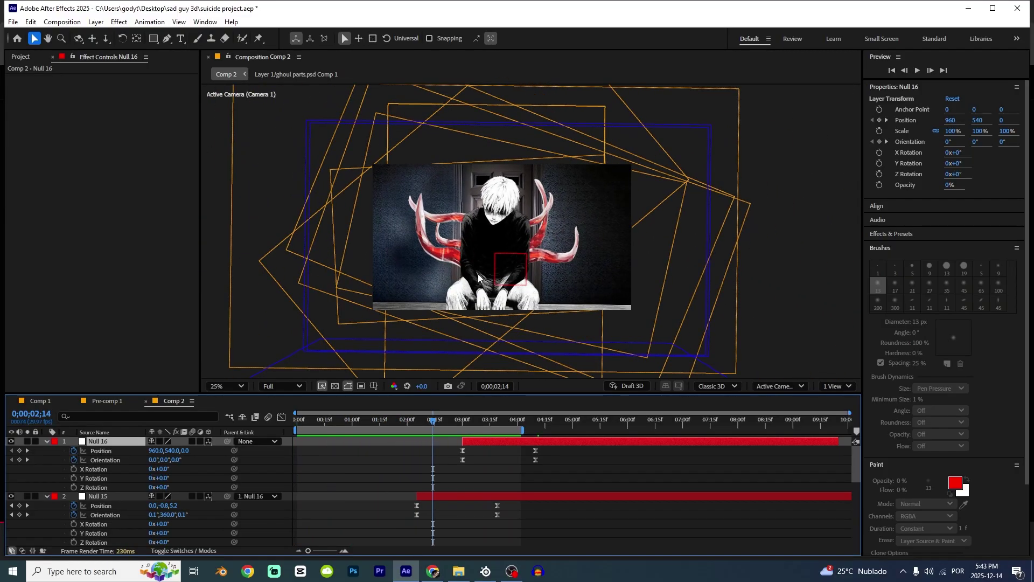
# - Collapse all layer properties, add an adjustment layer above everything and apply the Extract effect to it
pyautogui.hotkey('ctrl', 'a')
pyautogui.click(46, 442)
pyautogui.click(321, 454)
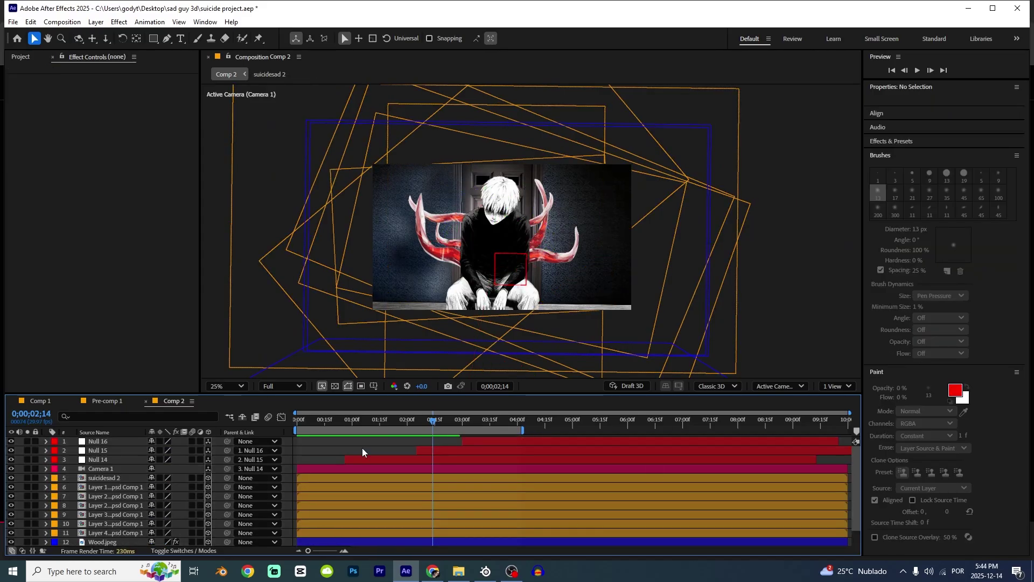
pyautogui.hotkey('ctrl', 'alt', 'y')
pyautogui.hotkey('ctrl', 'space')
pyautogui.write('erx')
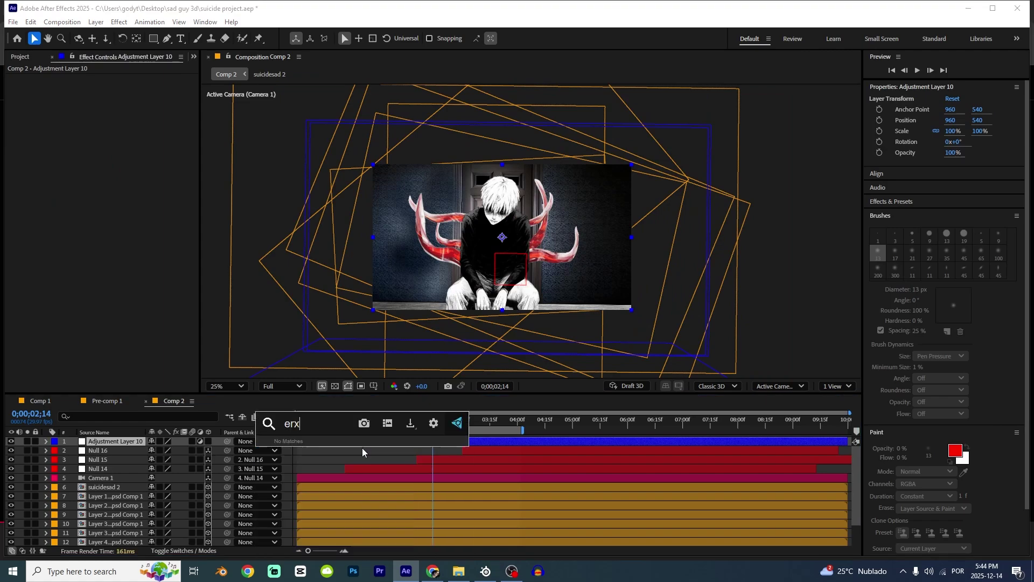
pyautogui.press('BackSpace')
pyautogui.press('BackSpace')
pyautogui.write('xt')
pyautogui.press('Return')
# - Set Extract's Black Point to 33 and check the darkened look at 0;00;01;18 and 0;00;03;21
pyautogui.moveTo(112, 165); pyautogui.dragTo(132, 171)
pyautogui.click(383, 423)
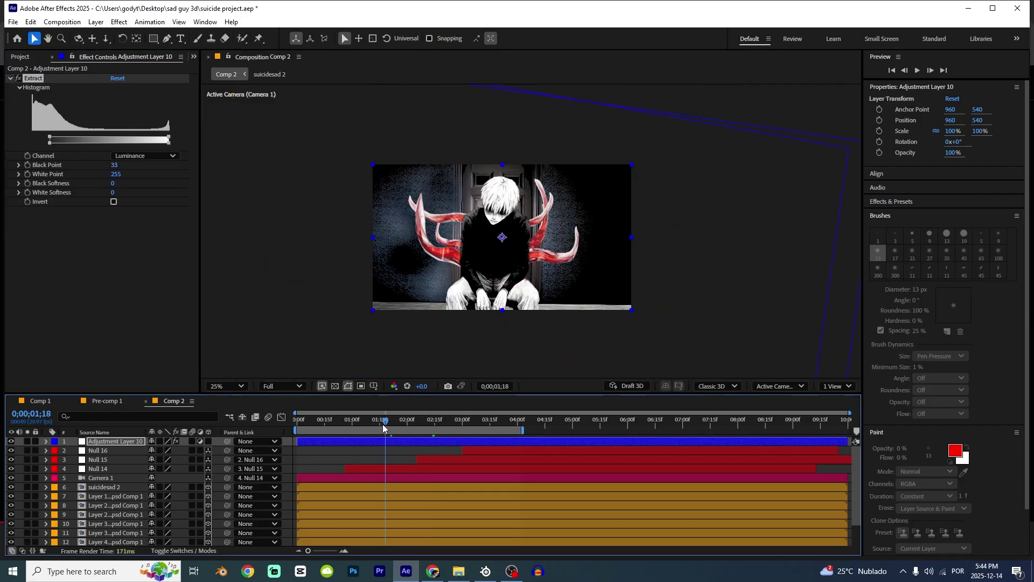
pyautogui.moveTo(383, 428); pyautogui.dragTo(500, 441)
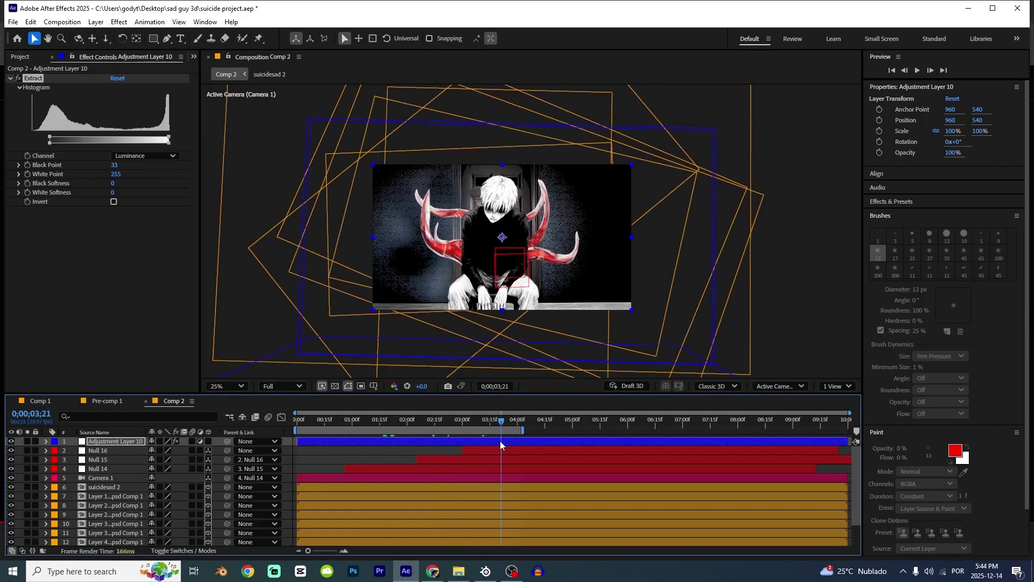
# - Apply the Noise effect to the adjustment layer with Use Color Noise off and Amount of Noise at 15%
pyautogui.hotkey('ctrl', 'space')
pyautogui.write('noi')
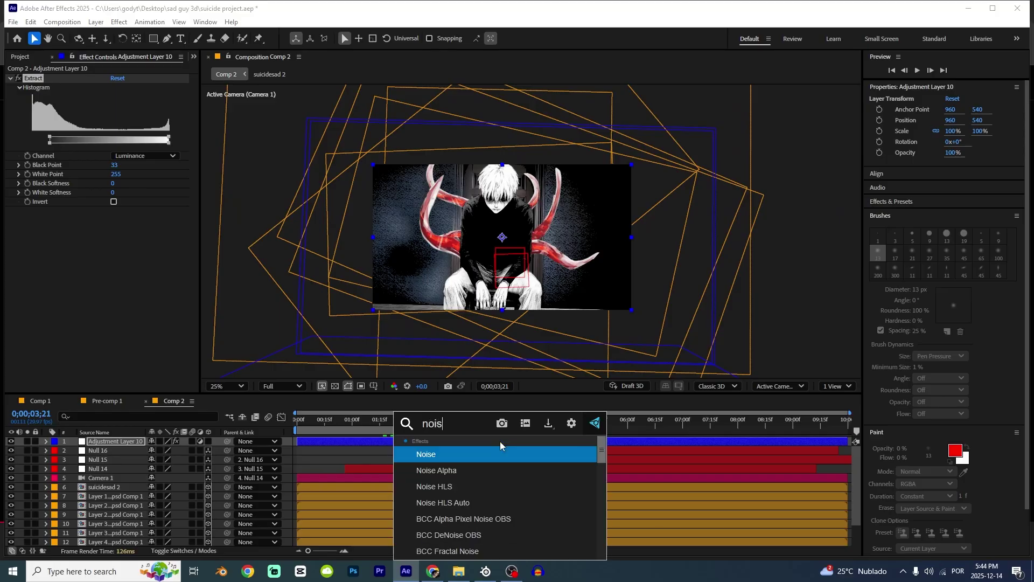
pyautogui.press('Return')
pyautogui.click(114, 229)
pyautogui.click(116, 220)
pyautogui.write('15')
pyautogui.click(118, 285)
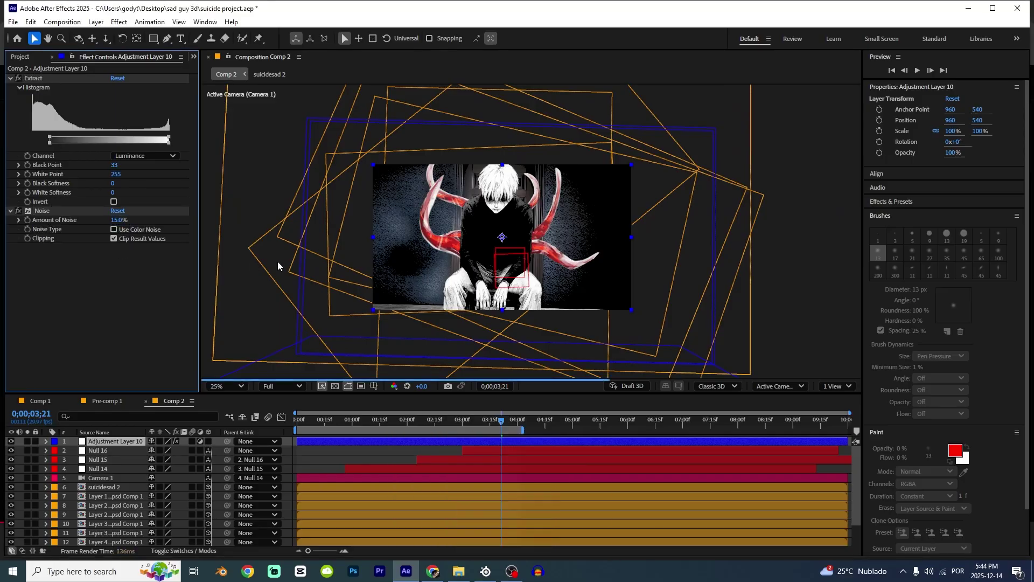
pyautogui.scroll(2, 498, 313)
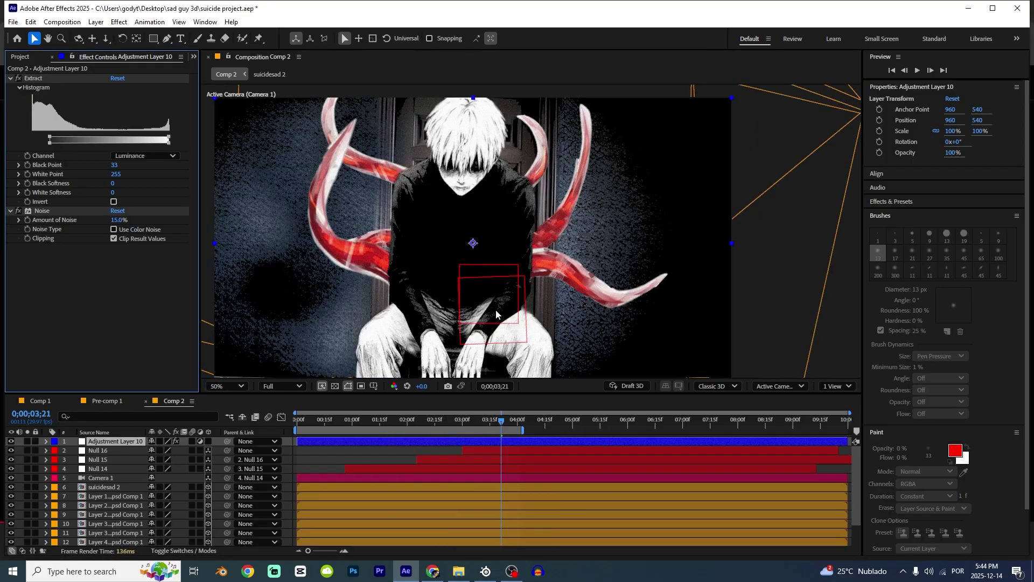
# - Add a new adjustment layer on top of the layer stack and apply the Signal effect to it
pyautogui.press('2')
pyautogui.scroll(1, 437, 269)
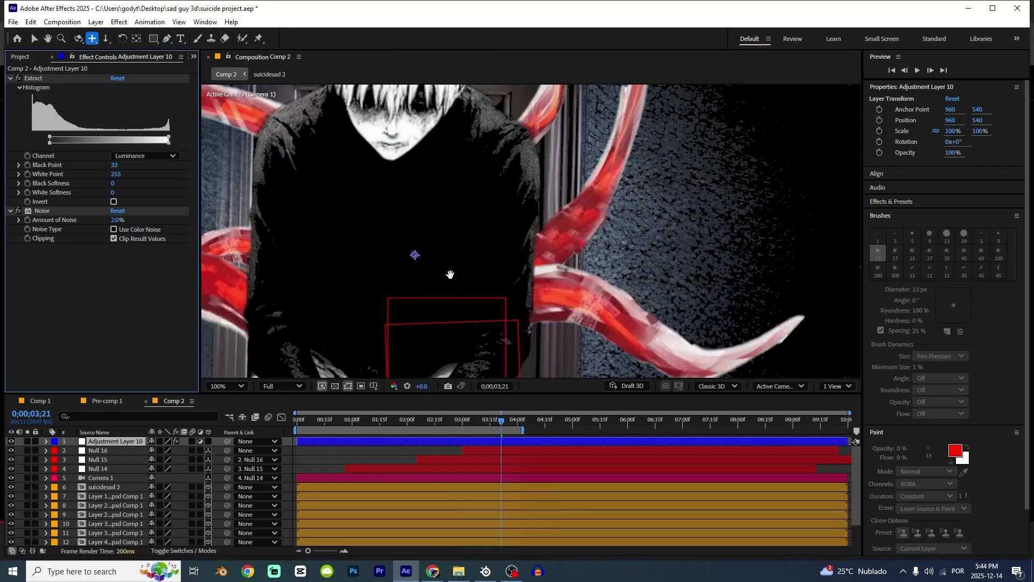
pyautogui.moveTo(450, 275); pyautogui.dragTo(510, 312)
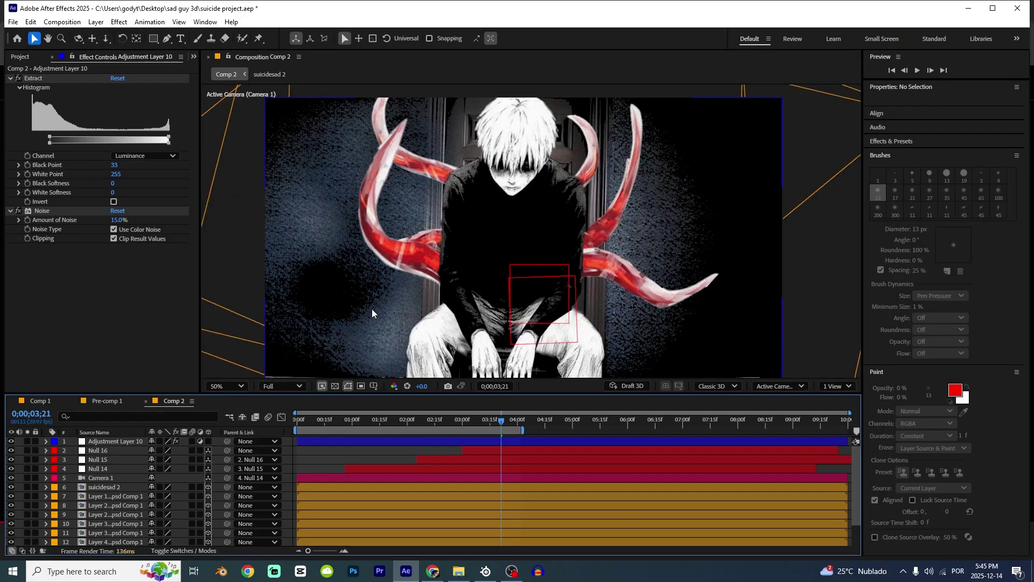
pyautogui.hotkey('ctrl', 'alt', 'y')
pyautogui.hotkey('ctrl', 'space')
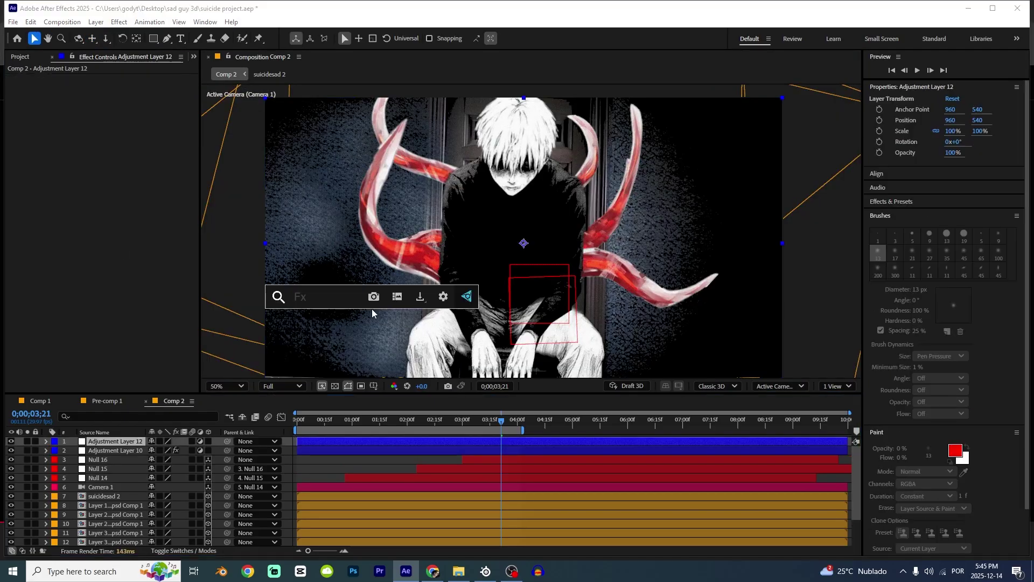
pyautogui.write('sign')
pyautogui.press('Return')
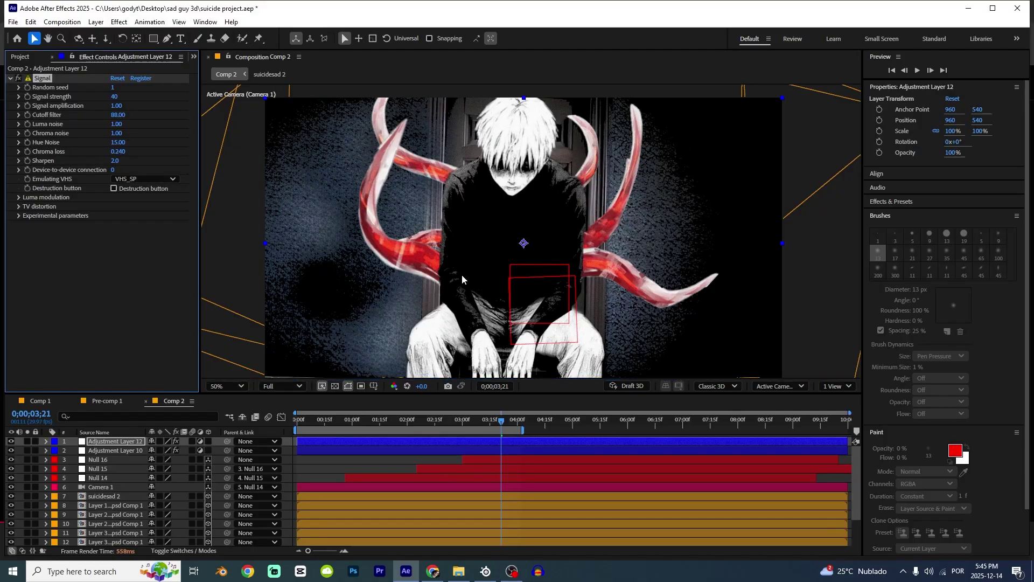
# - Add another adjustment layer beneath the two existing ones and apply the S_Flicker effect to it
pyautogui.scroll(-2, 466, 274)
pyautogui.click(437, 420)
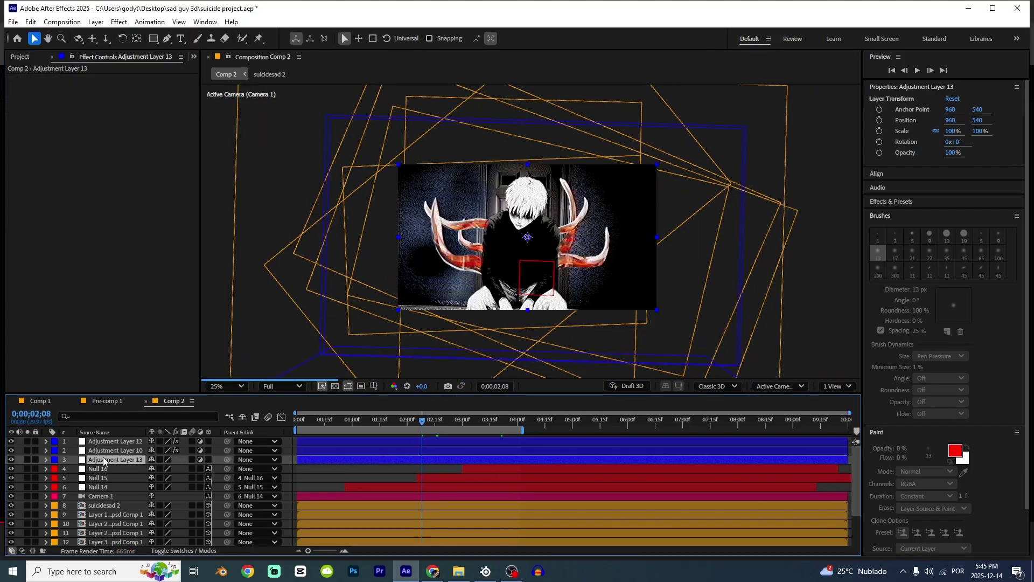
pyautogui.hotkey('ctrl', 'space')
pyautogui.write('flick')
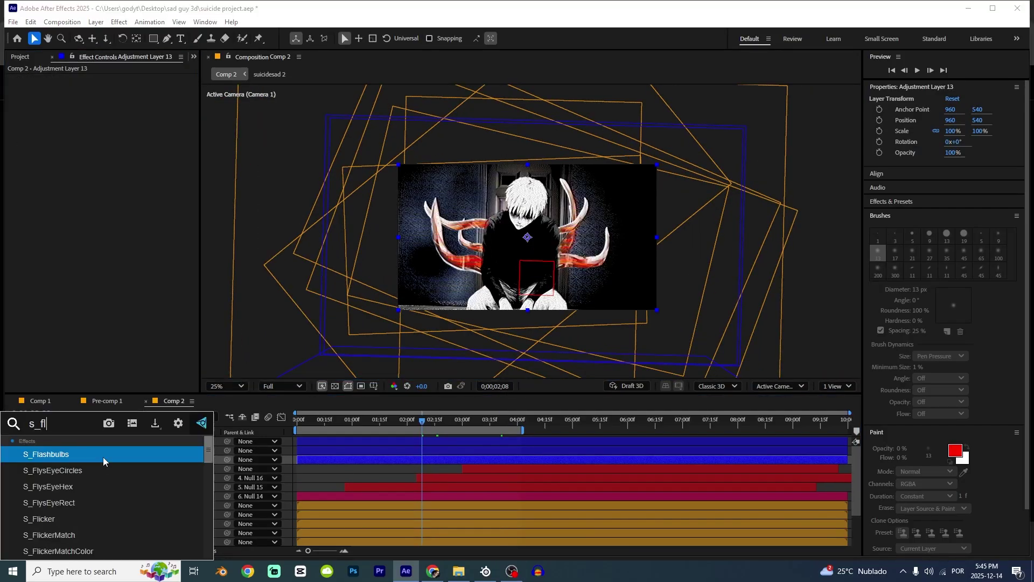
pyautogui.press('Return')
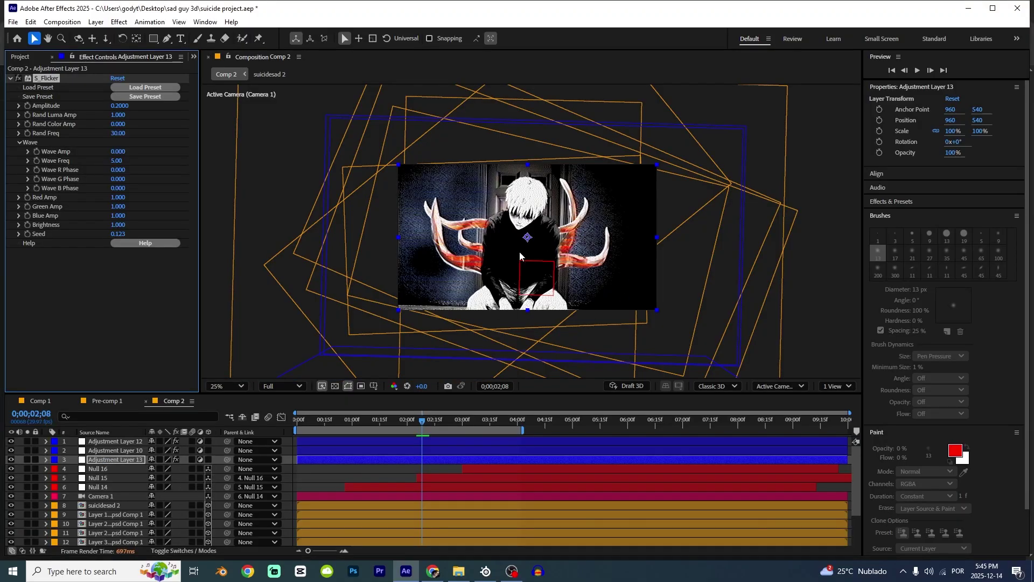
# - Set S_Flicker's Amplitude to 0.09 and check the look at 0;00;02;27
pyautogui.moveTo(119, 106); pyautogui.dragTo(113, 106)
pyautogui.click(316, 477)
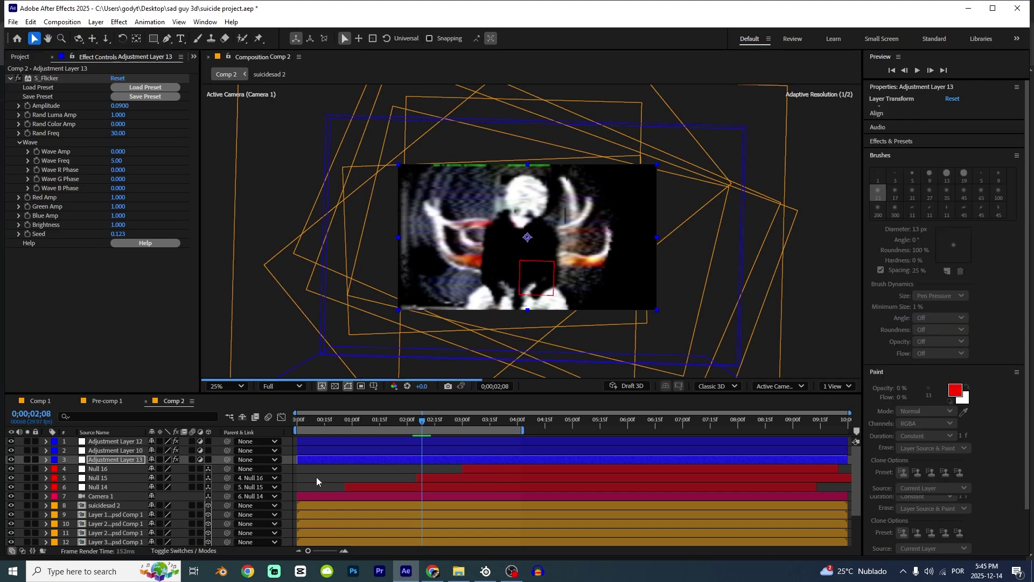
pyautogui.click(442, 422)
pyautogui.click(455, 423)
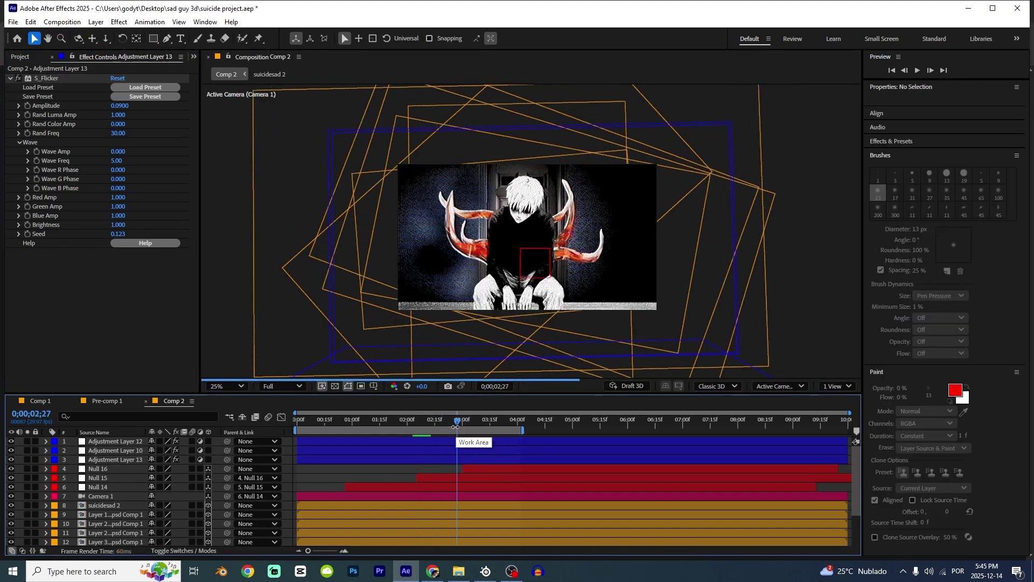
# - Create a red Ambient light with 50% intensity and check the scene at 0;00;03;04
pyautogui.scroll(-3, 456, 464)
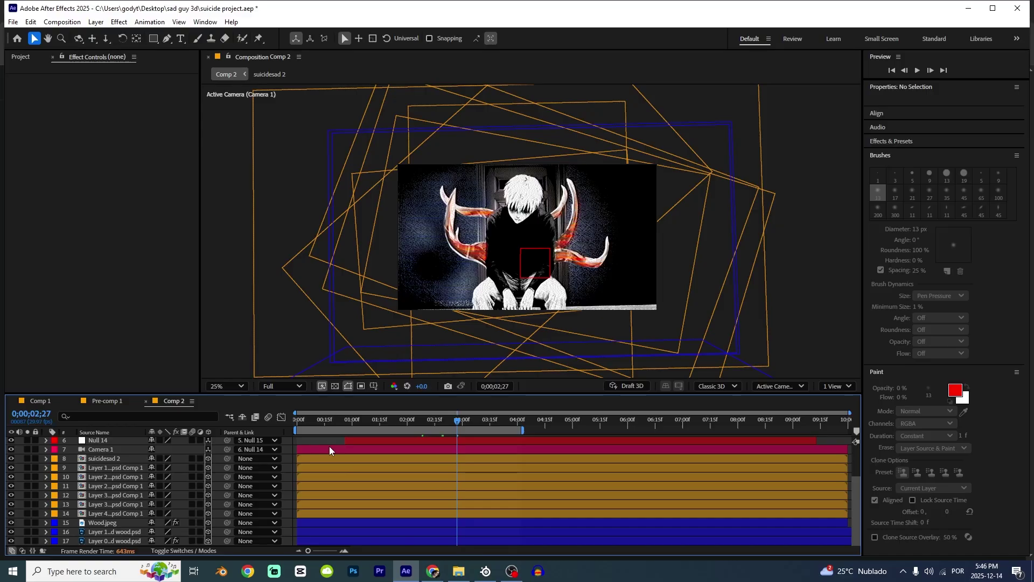
pyautogui.hotkey('ctrl', 'alt', 'shift', 'l')
pyautogui.click(204, 278)
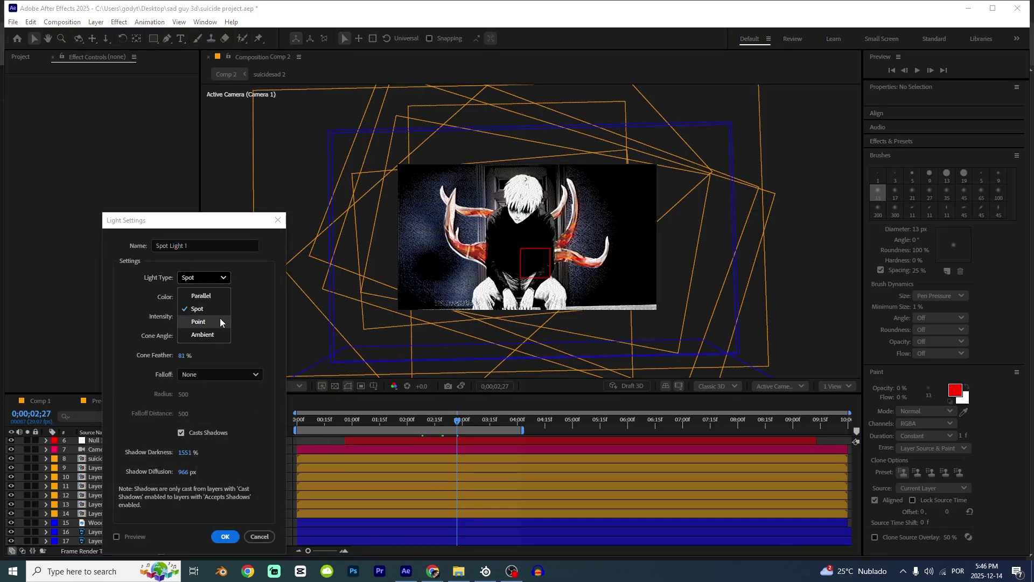
pyautogui.click(188, 333)
pyautogui.click(187, 298)
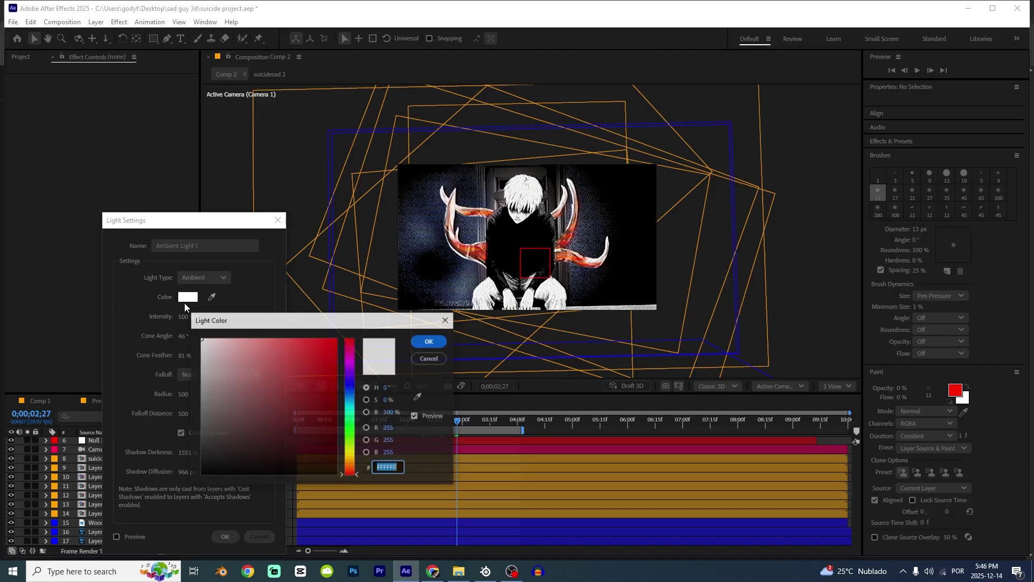
pyautogui.click(313, 372)
pyautogui.press('Return')
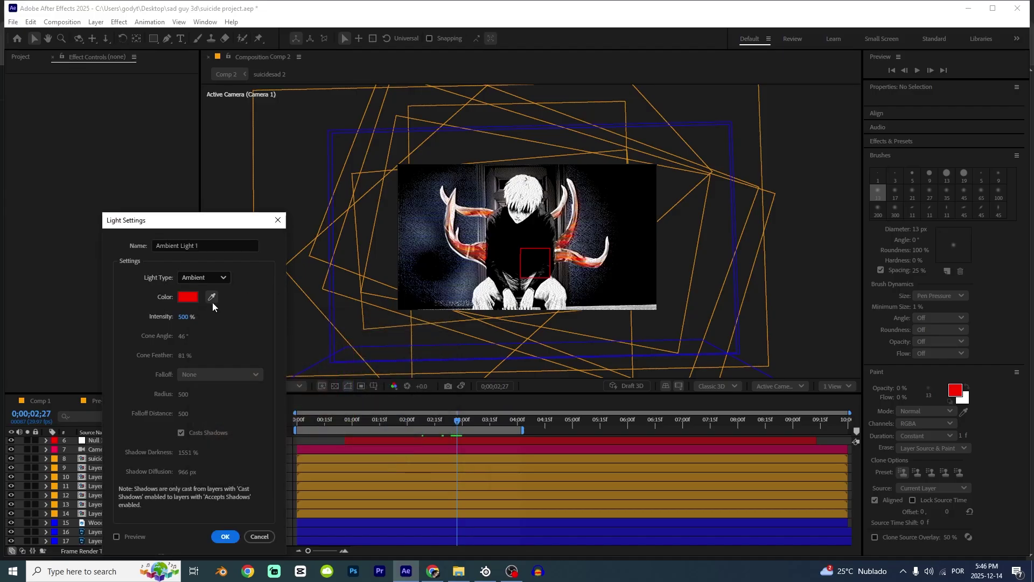
pyautogui.click(185, 317)
pyautogui.write('50')
pyautogui.press('Return')
pyautogui.click(470, 420)
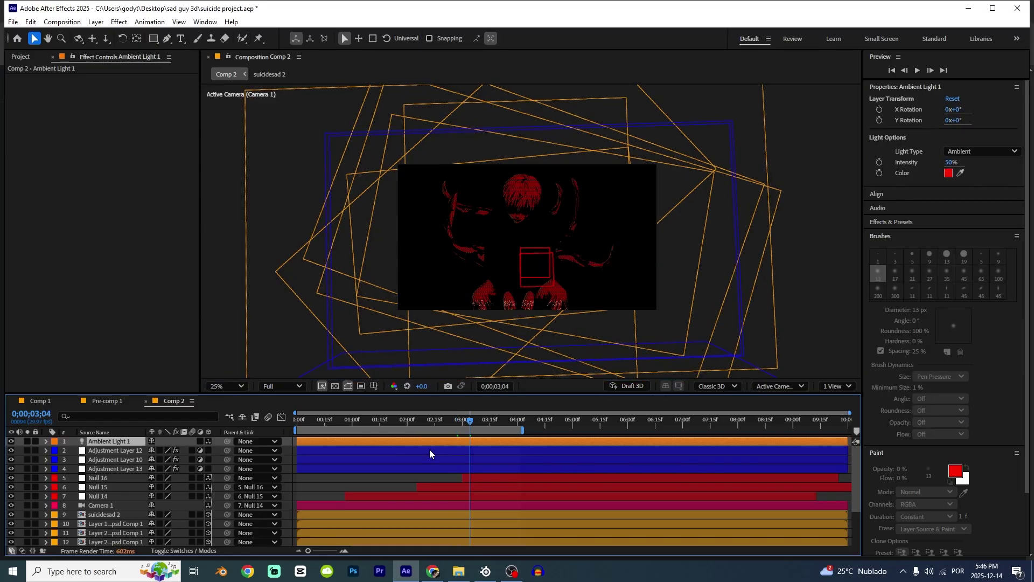
# - Create a white Spot light with Intensity 451% and Cone Angle 65°
pyautogui.hotkey('ctrl', 'alt', 'shift', 'l')
pyautogui.click(203, 277)
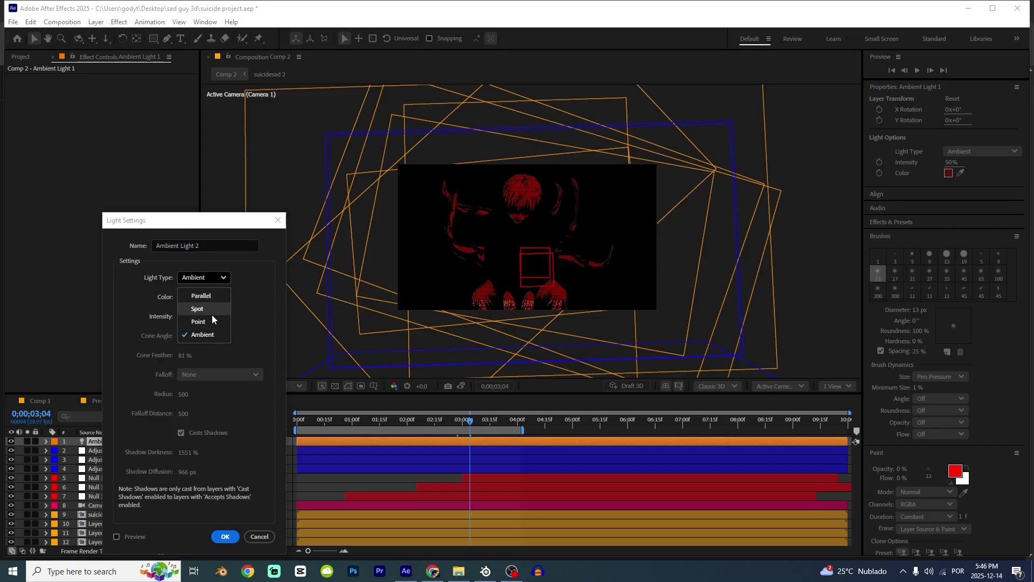
pyautogui.click(202, 311)
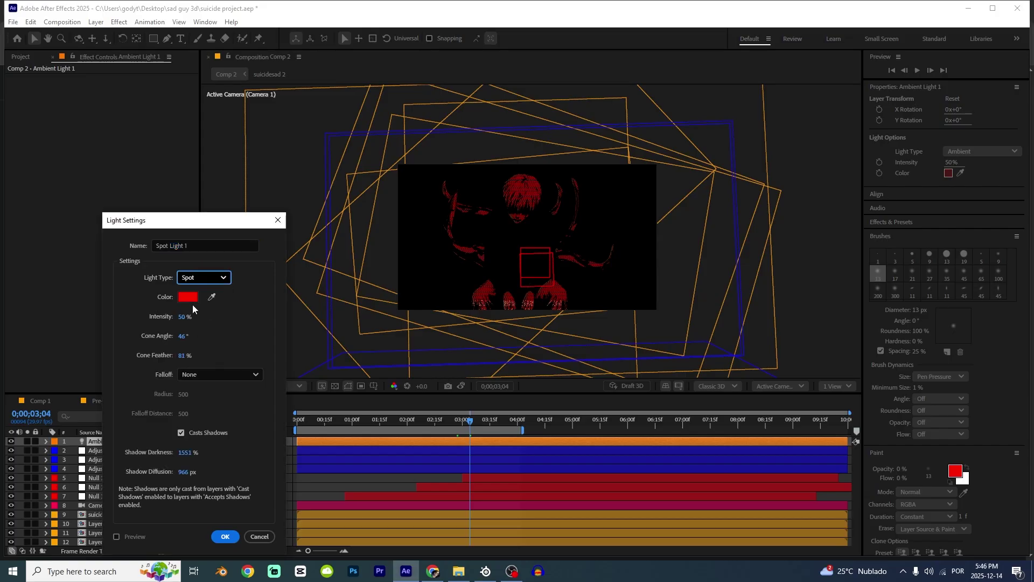
pyautogui.click(191, 298)
pyautogui.moveTo(213, 352); pyautogui.dragTo(122, 260)
pyautogui.press('Return')
pyautogui.moveTo(183, 339); pyautogui.dragTo(466, 336)
pyautogui.press('Return')
# - Show the composition in two views, raise the spot light above the character and set its X Rotation to -80°
pyautogui.click(837, 387)
pyautogui.click(845, 414)
pyautogui.press('r')
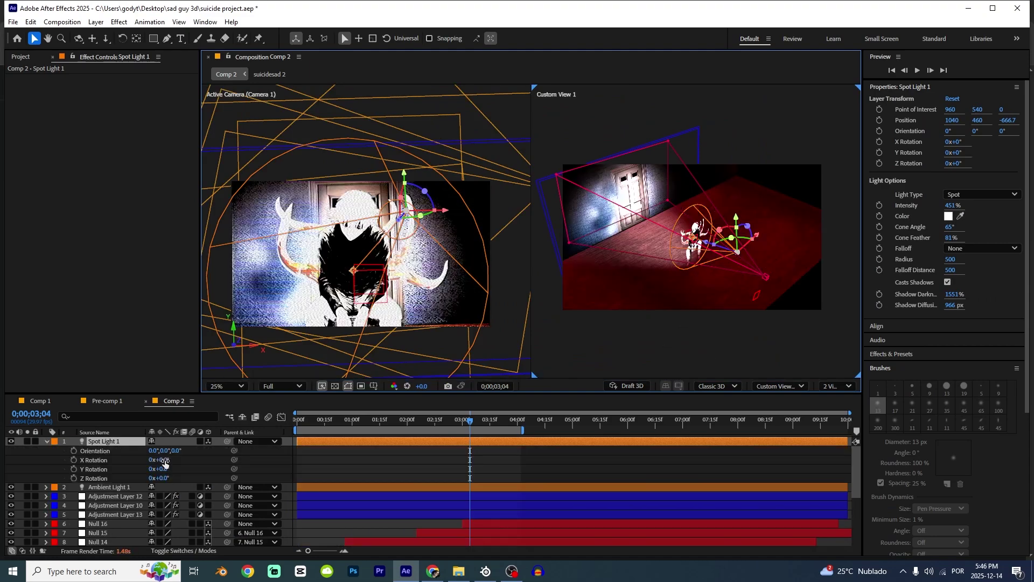
pyautogui.moveTo(739, 225); pyautogui.dragTo(745, 146)
pyautogui.moveTo(163, 460); pyautogui.dragTo(95, 436)
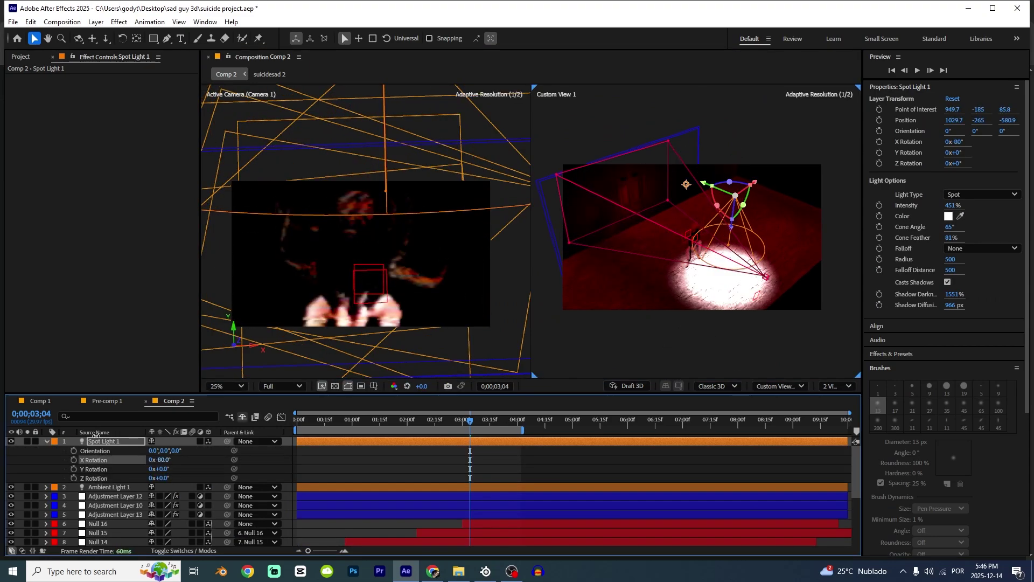
# - Lift the spot light much higher, to about Y -1512 and Z -162, and set its X Rotation to -63°
pyautogui.moveTo(705, 184); pyautogui.dragTo(737, 104)
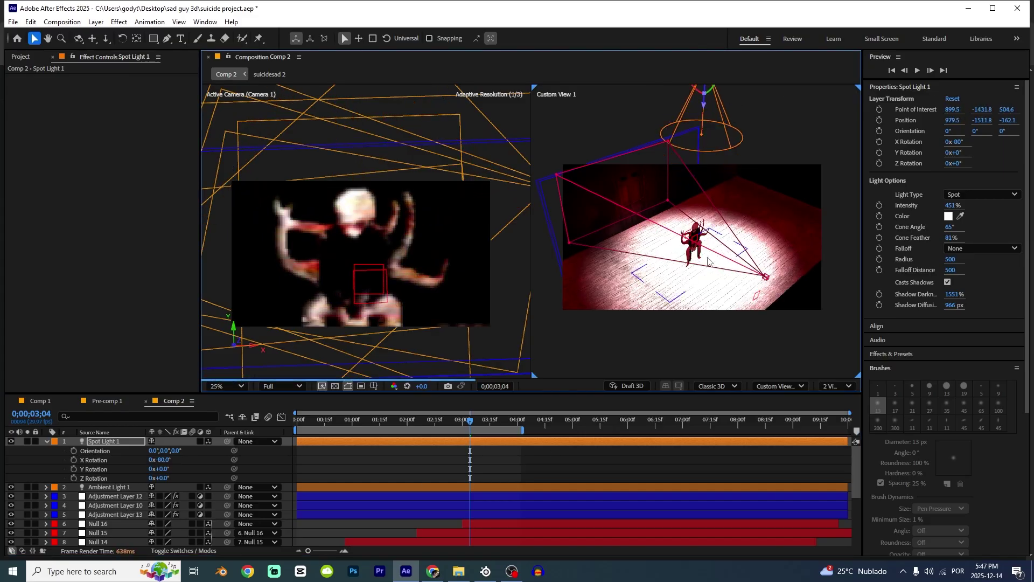
pyautogui.moveTo(164, 461); pyautogui.dragTo(176, 462)
pyautogui.moveTo(649, 248); pyautogui.dragTo(628, 264)
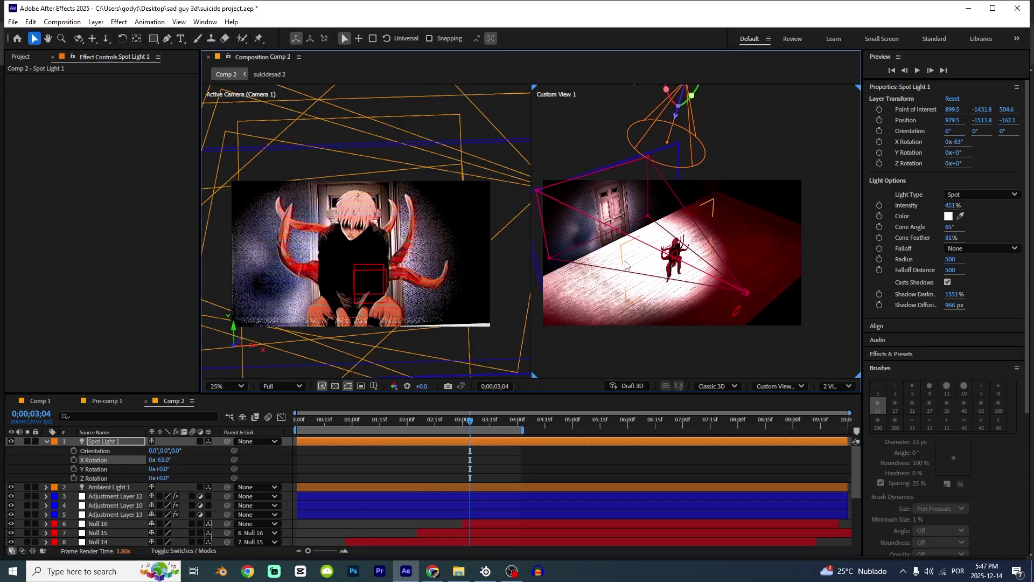